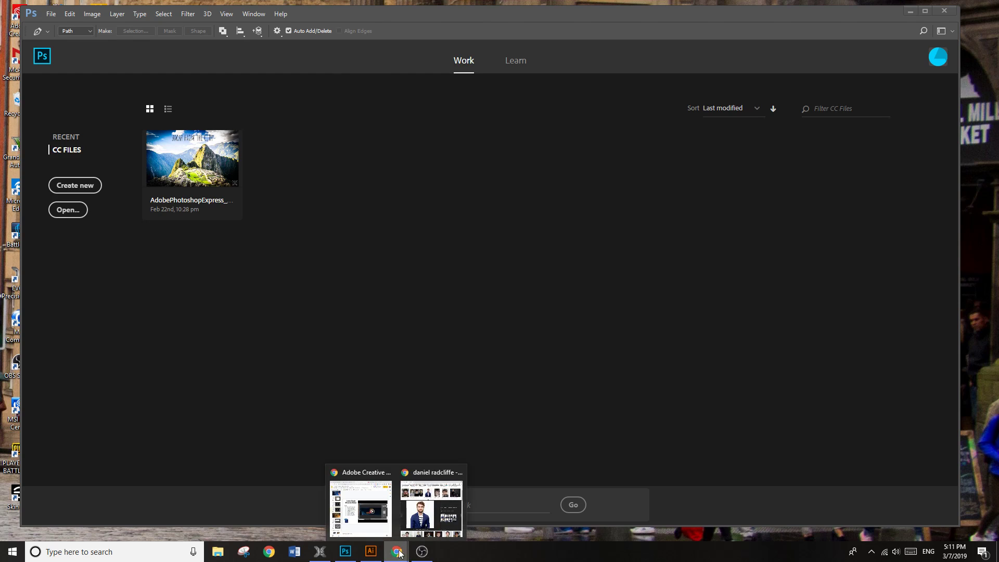
Create a new document from the Letter print preset, 8.5 x 11 in at 300 ppi, RGB Color with white background.
drag(0, 90, 0, 46)
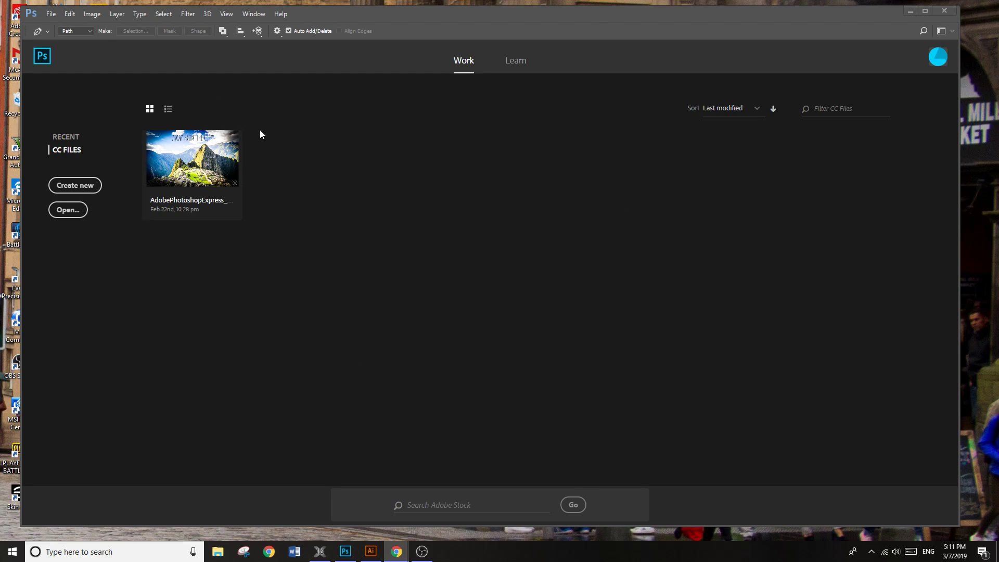
click(51, 14)
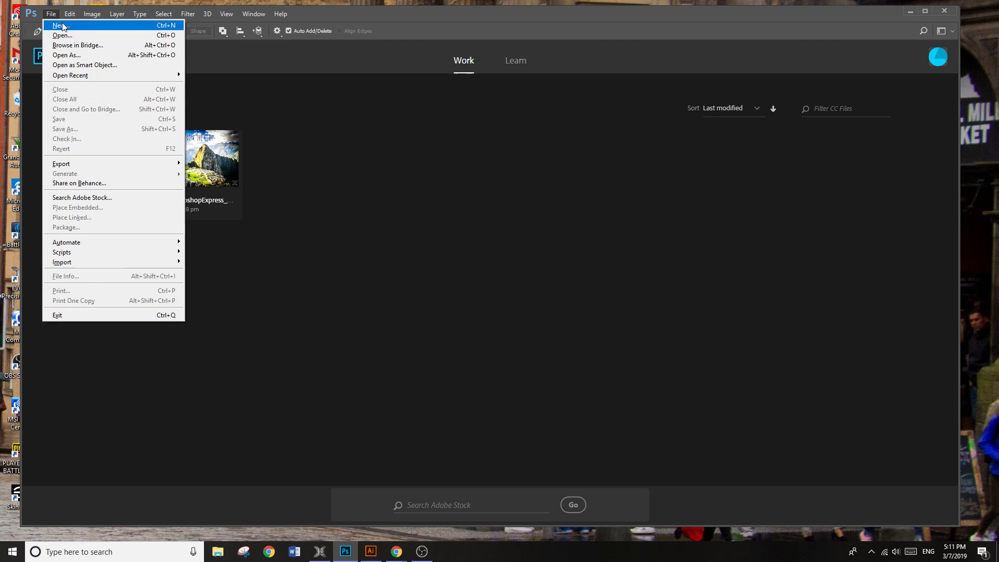
click(63, 25)
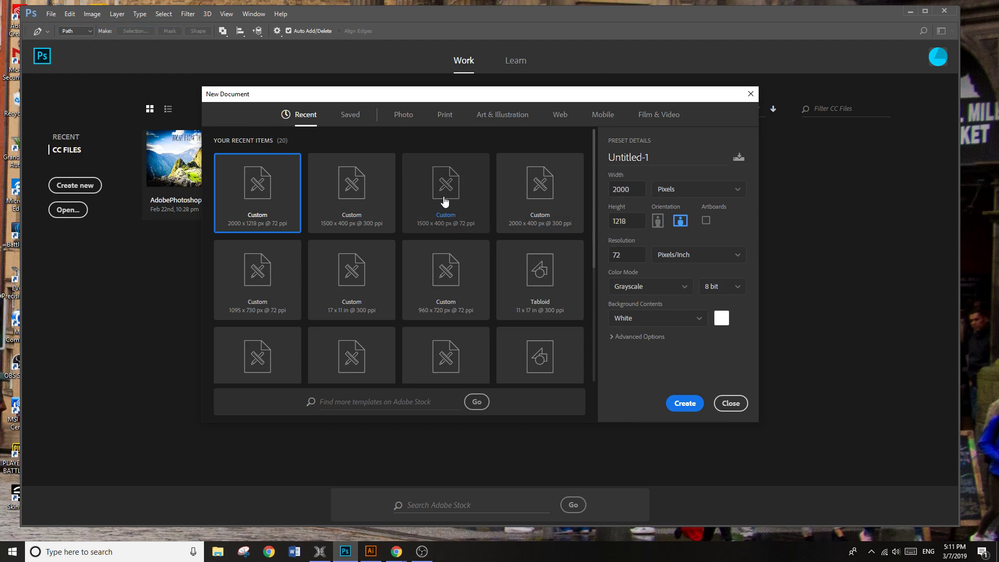
click(445, 115)
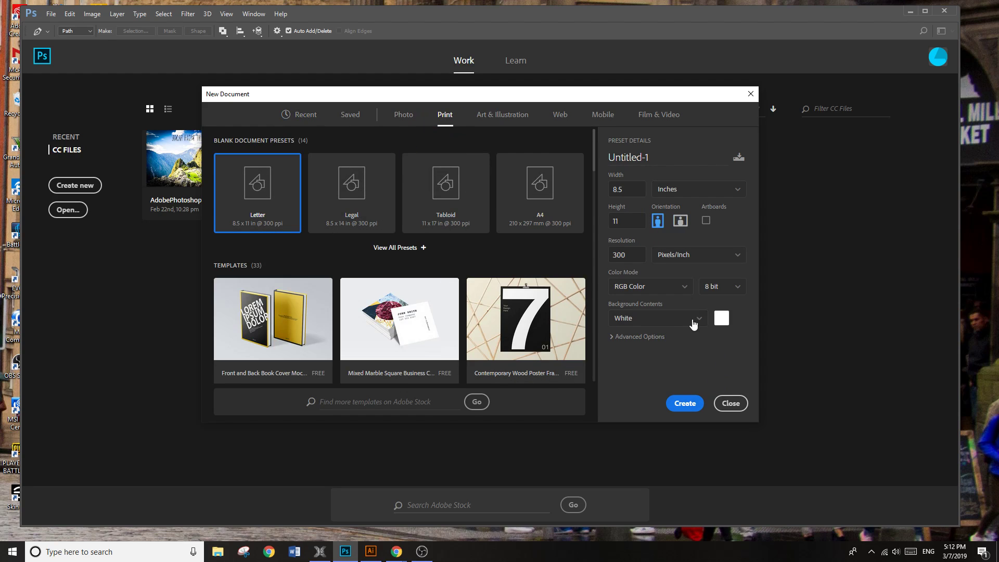
click(682, 403)
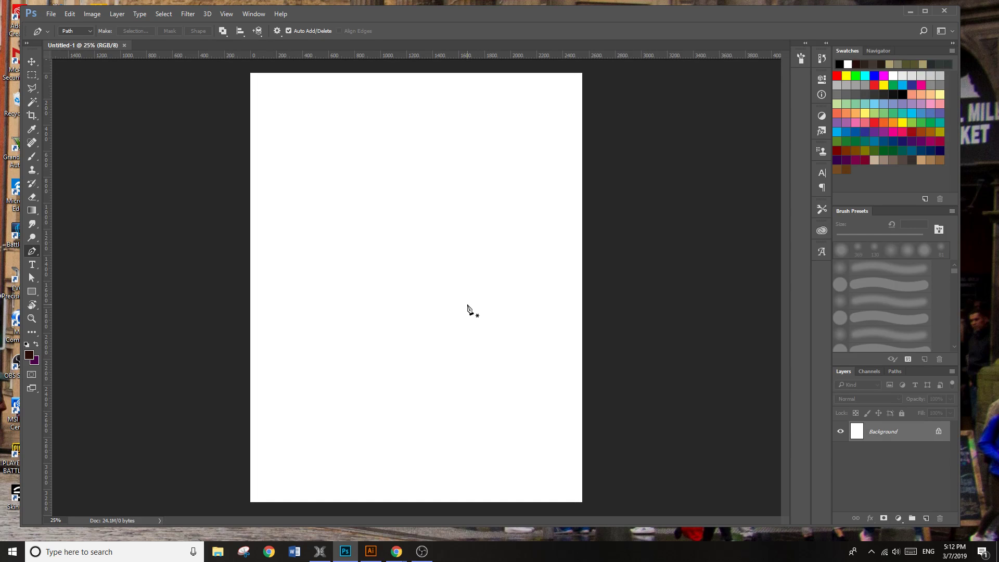
Switch to Chrome, copy the enlarged portrait of the man in the blue blazer, and return to Photoshop.
click(33, 63)
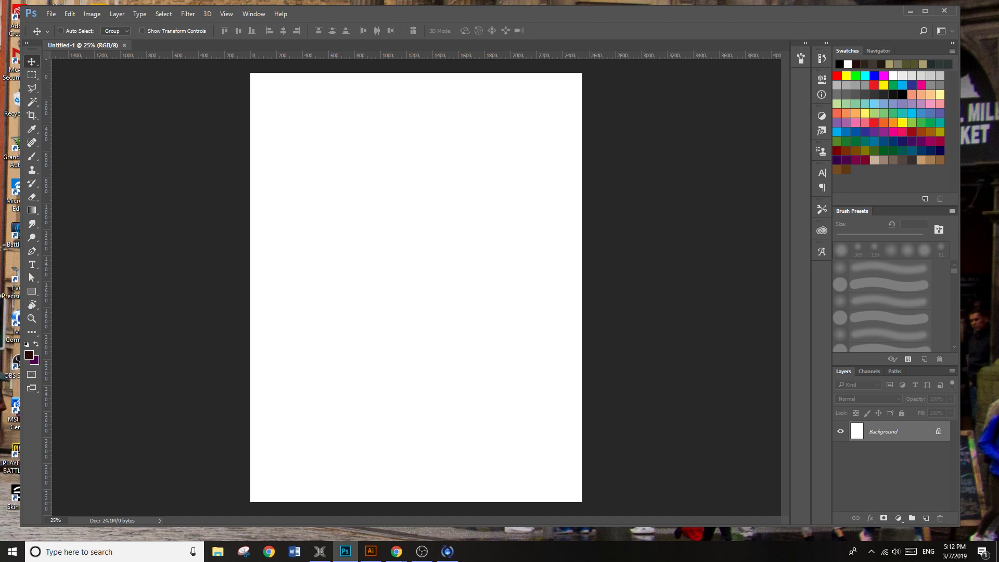
click(396, 552)
right_click(407, 311)
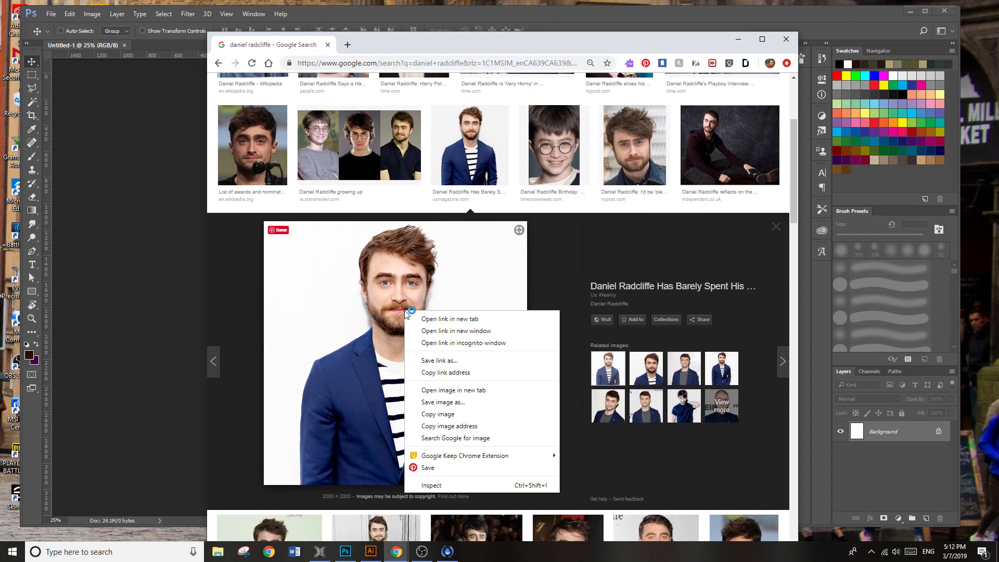
click(458, 414)
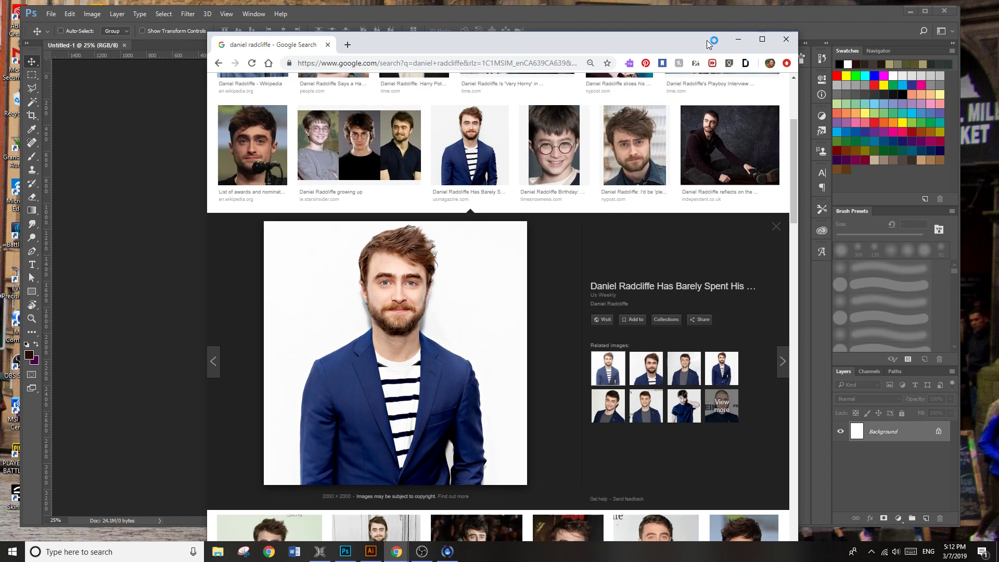
click(738, 40)
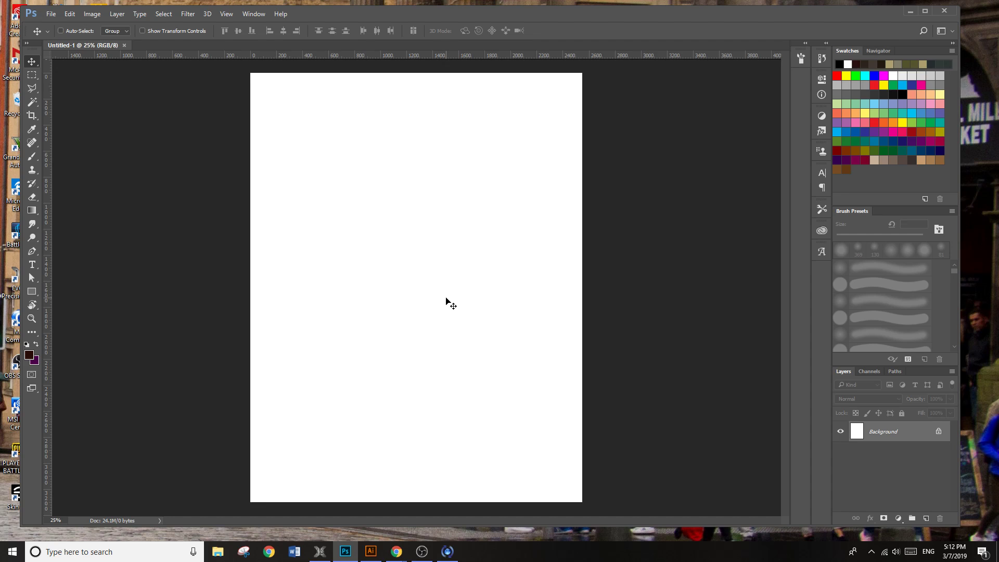
Paste the copied portrait into the document and move it to the lower-left part of the page.
key(ctrl)
key(ctrl+v)
drag(432, 316, 372, 398)
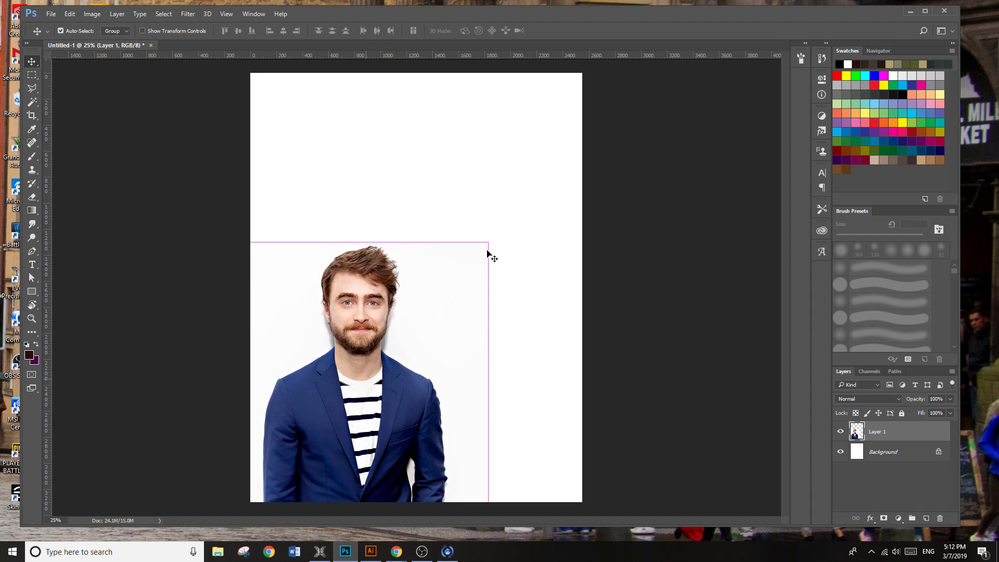
Scale the portrait layer proportionally to about 142% so it fills the page width.
key(ctrl+t)
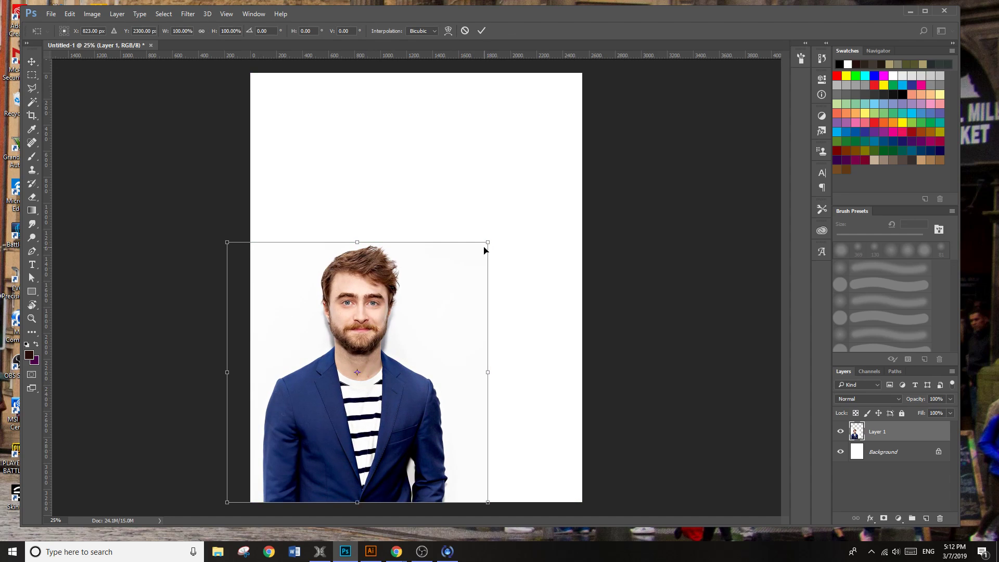
drag(487, 243, 594, 132)
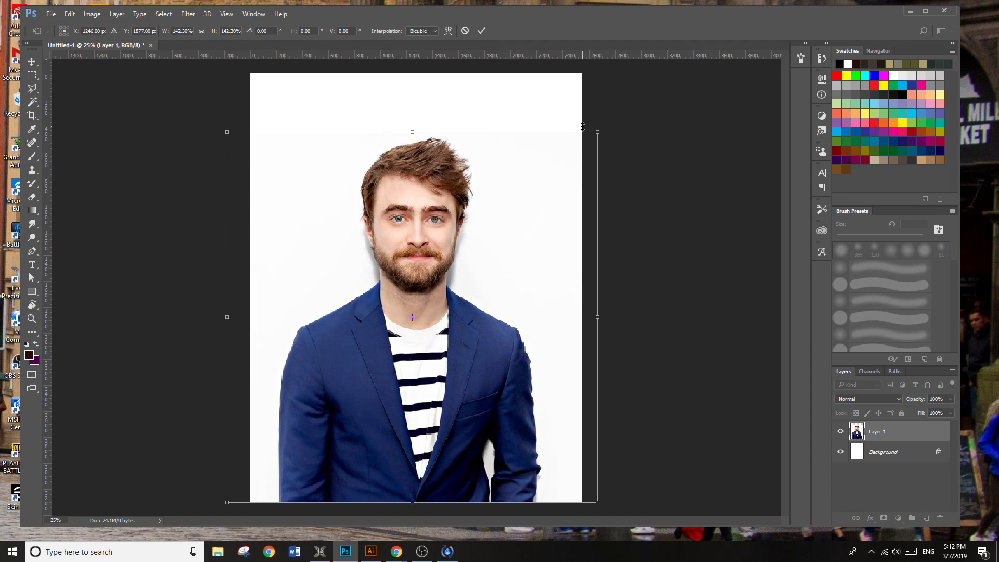
key(Return)
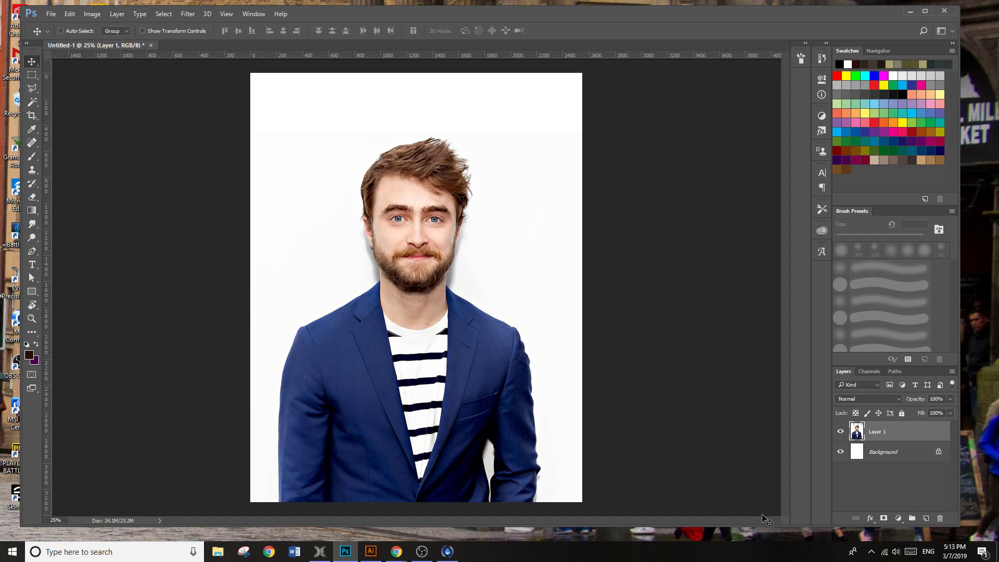
Hide the Background layer and select the portrait's white backdrop with the Magic Wand tool.
click(841, 452)
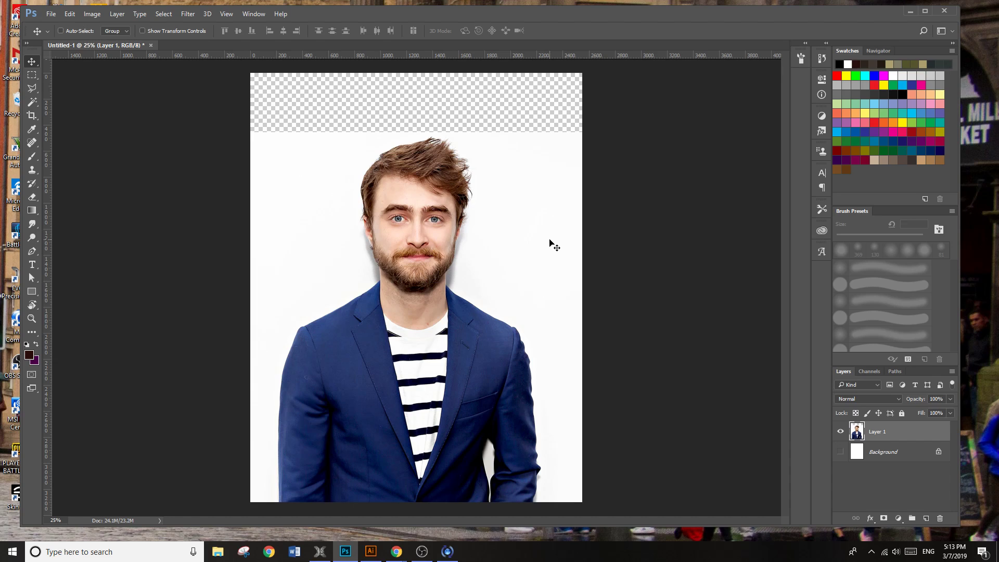
click(32, 104)
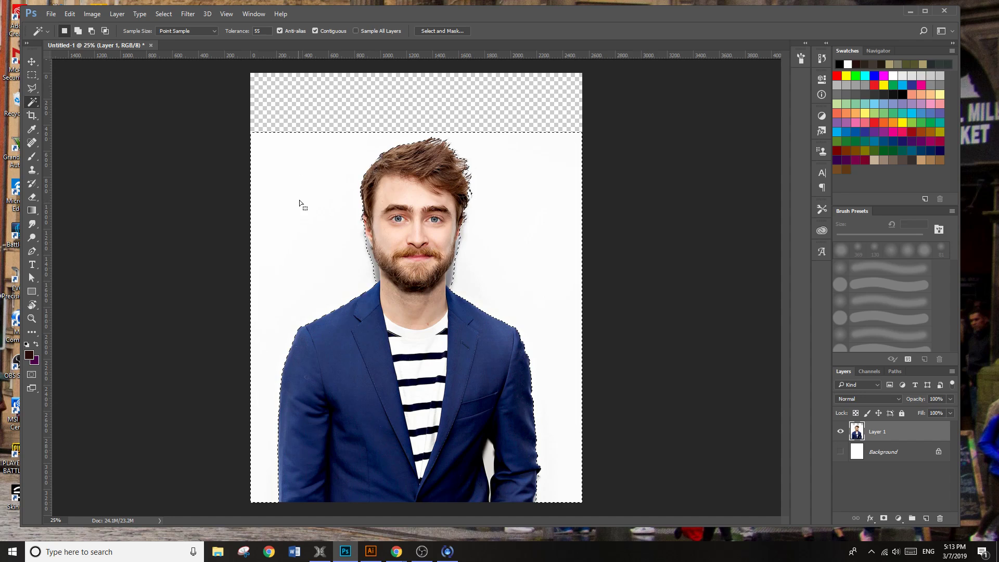
click(297, 201)
key(ctrl+alt+z)
key(ctrl+alt+z)
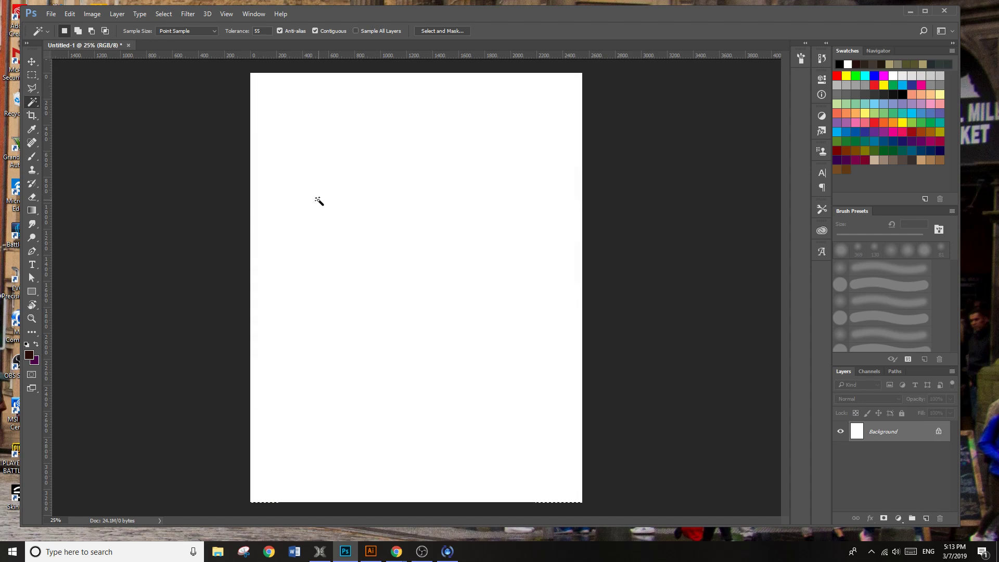
key(ctrl+shift+z)
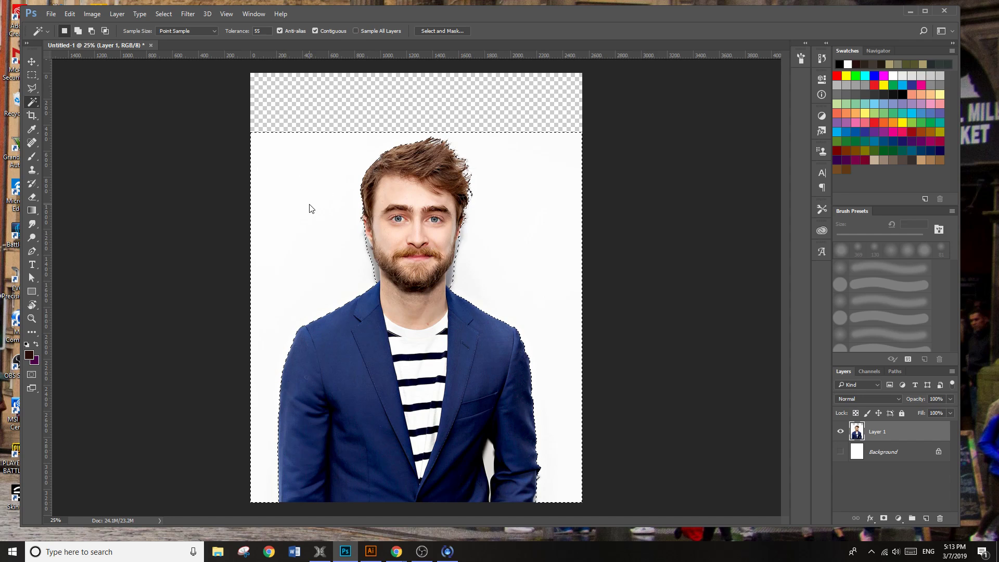
Delete the selected white backdrop from the portrait layer and clear the selection.
key(Delete)
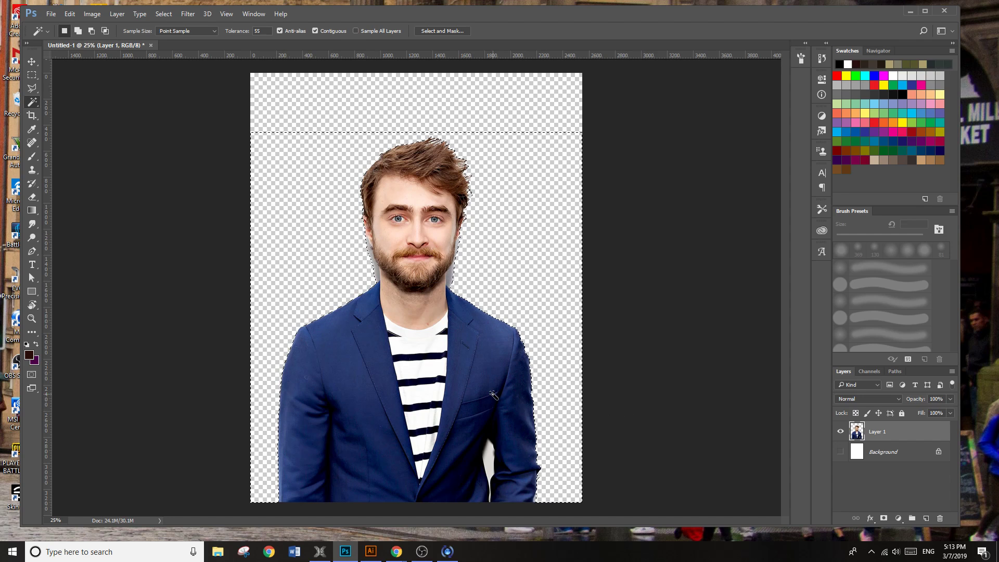
key(ctrl+d)
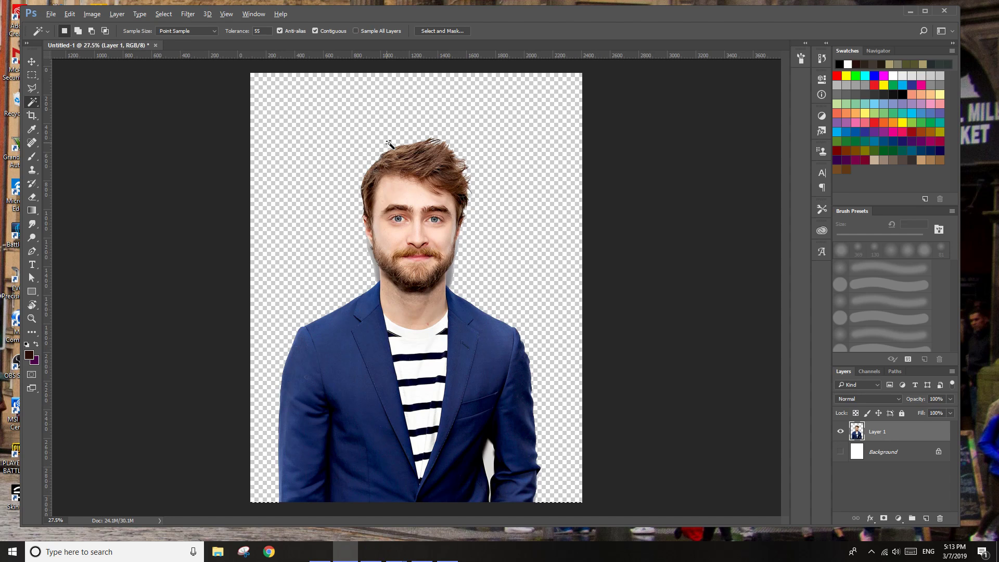
Examine the cut-out's edges around the hair, neck and shoulders up close.
scroll(411, 185, up, 5)
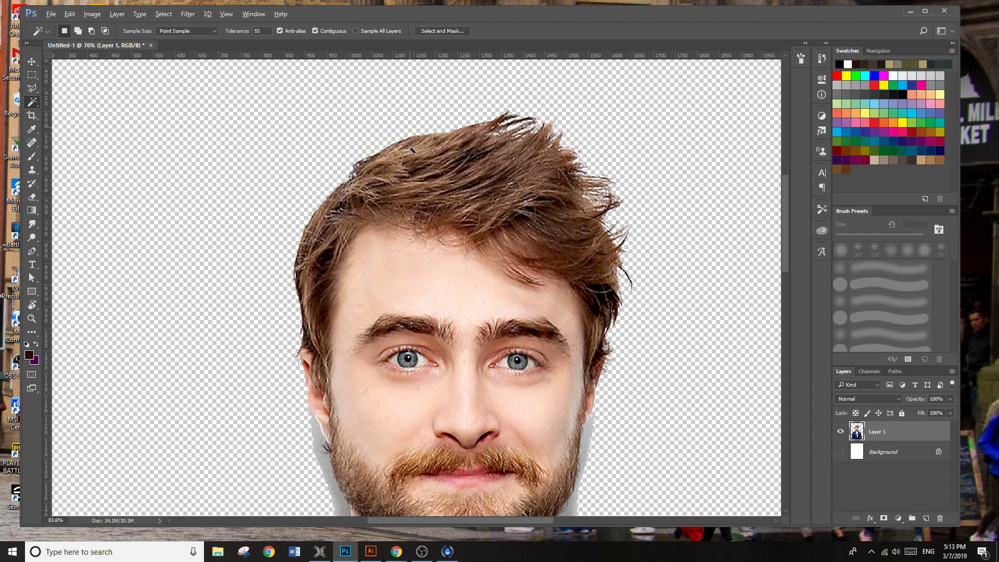
scroll(412, 146, up, 2)
scroll(359, 151, up, 1)
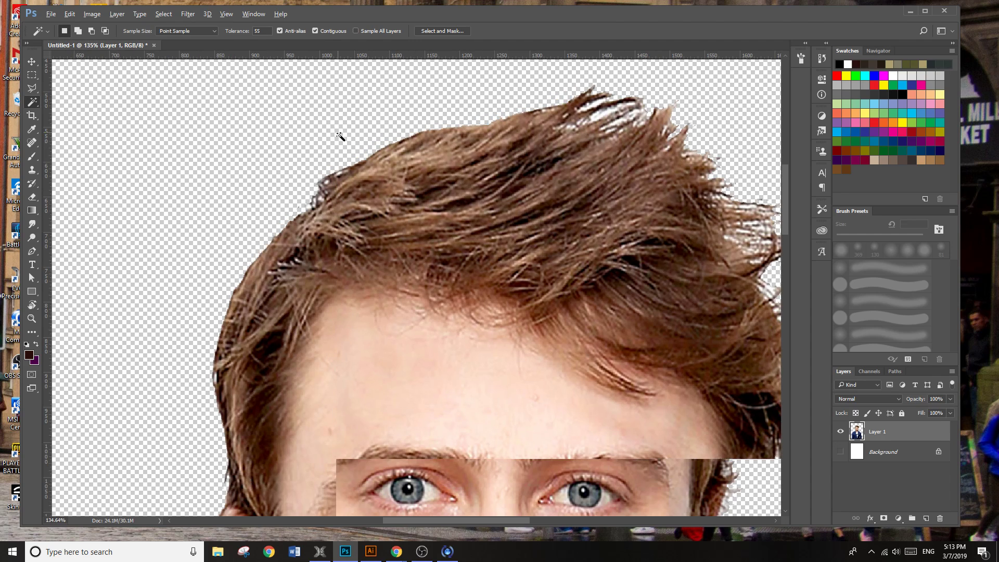
scroll(694, 112, down, 6)
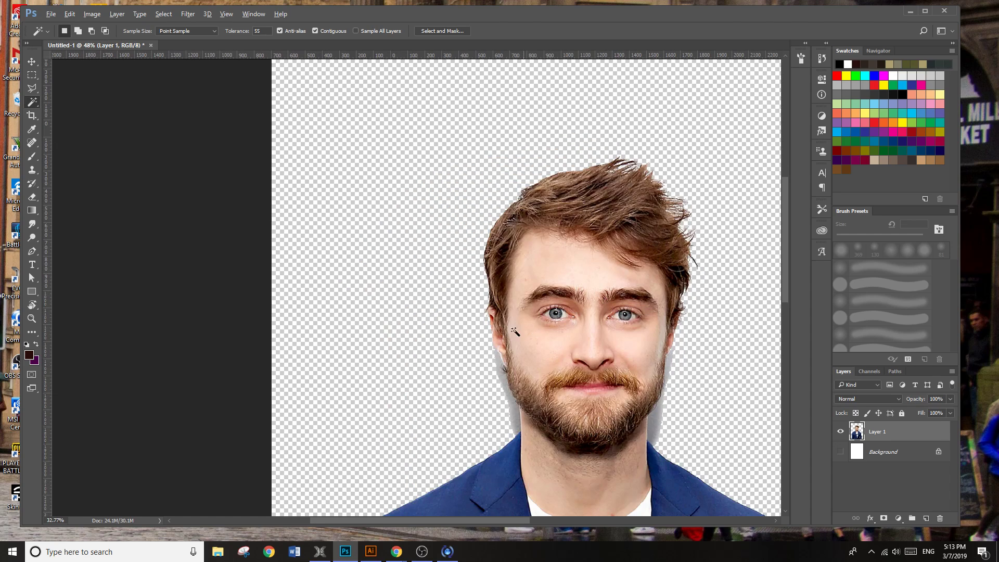
scroll(520, 336, down, 2)
scroll(580, 350, right, 3)
scroll(528, 283, down, 11)
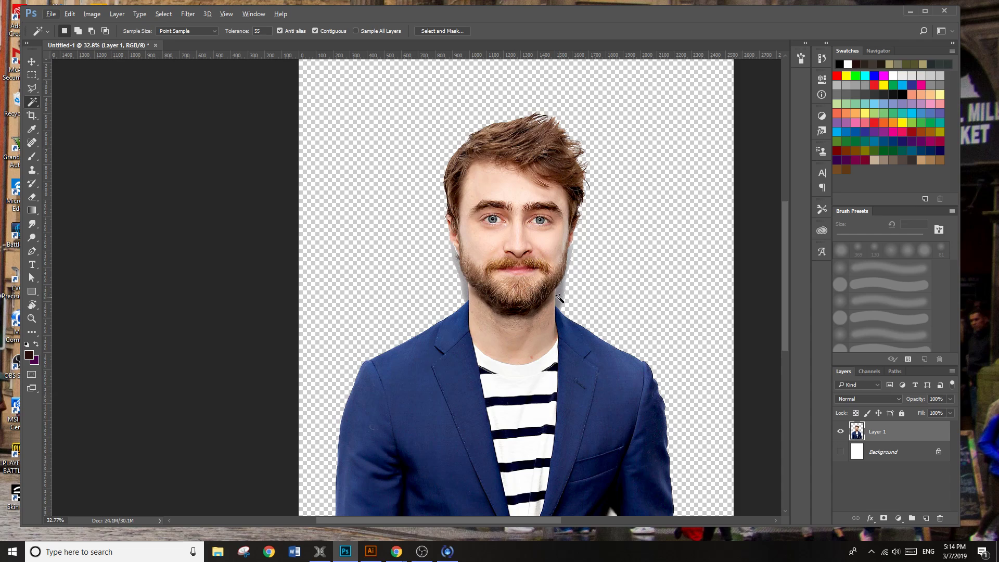
scroll(560, 296, down, 1)
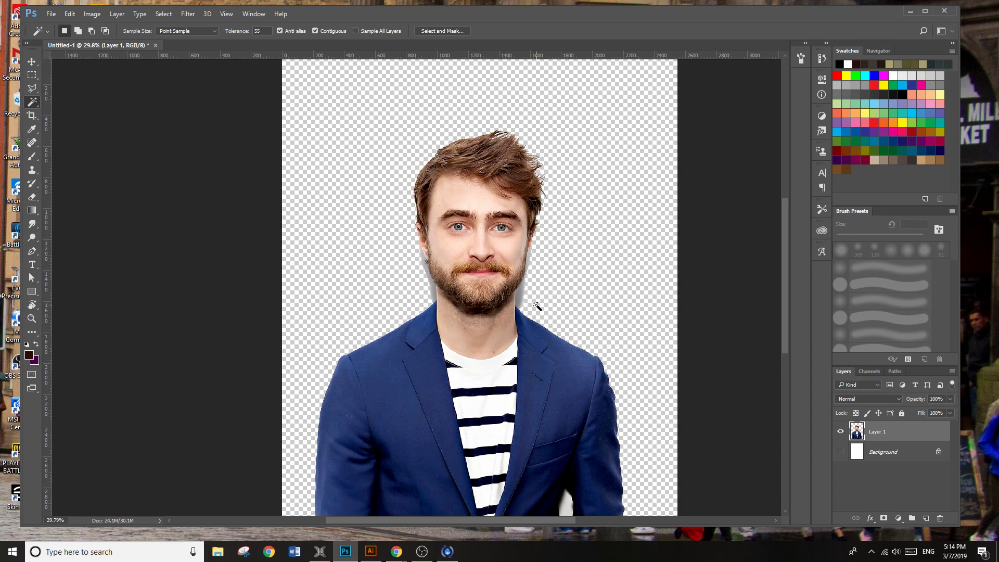
Undo the deletion of the white backdrop and clear the Magic Wand selection.
click(489, 315)
key(ctrl+z)
key(alt+z)
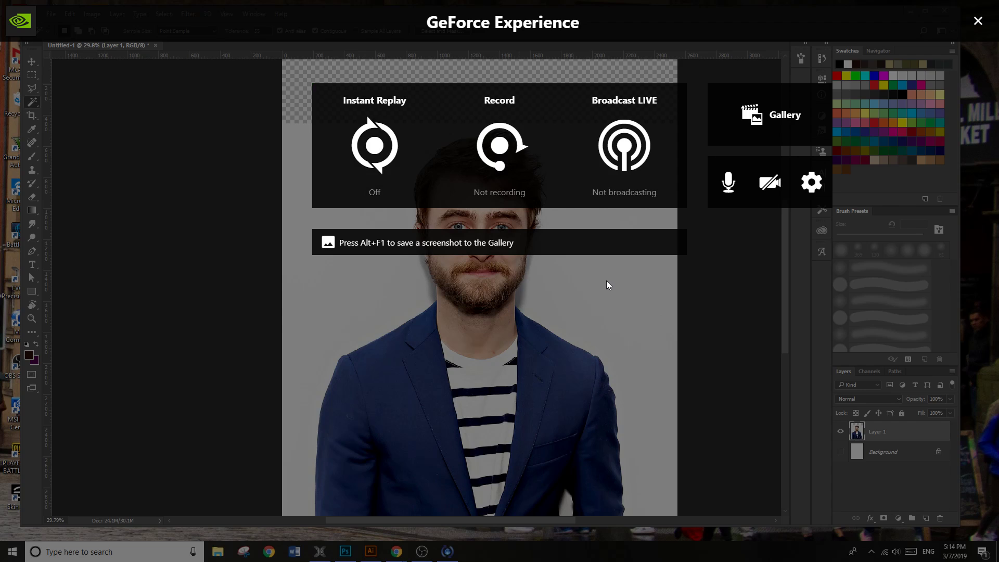
key(alt+z)
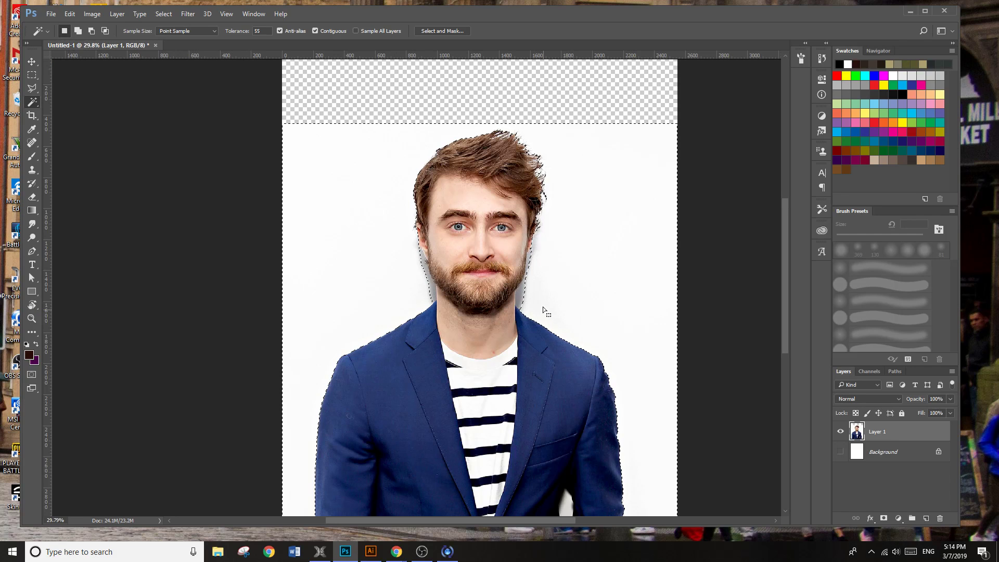
key(ctrl+d)
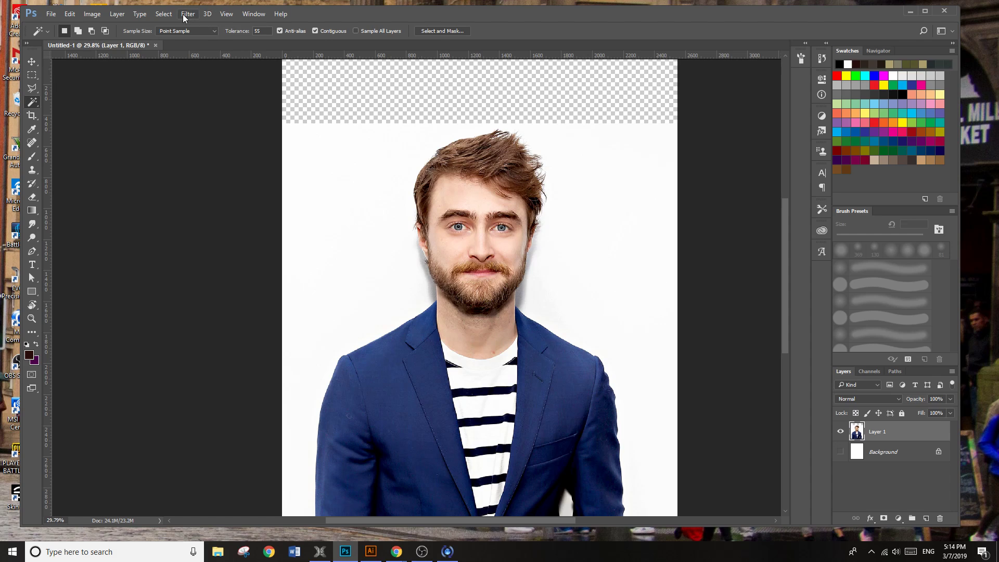
Select the portrait's white backdrop with Color Range, adding several sampled points on both sides of the figure.
click(163, 15)
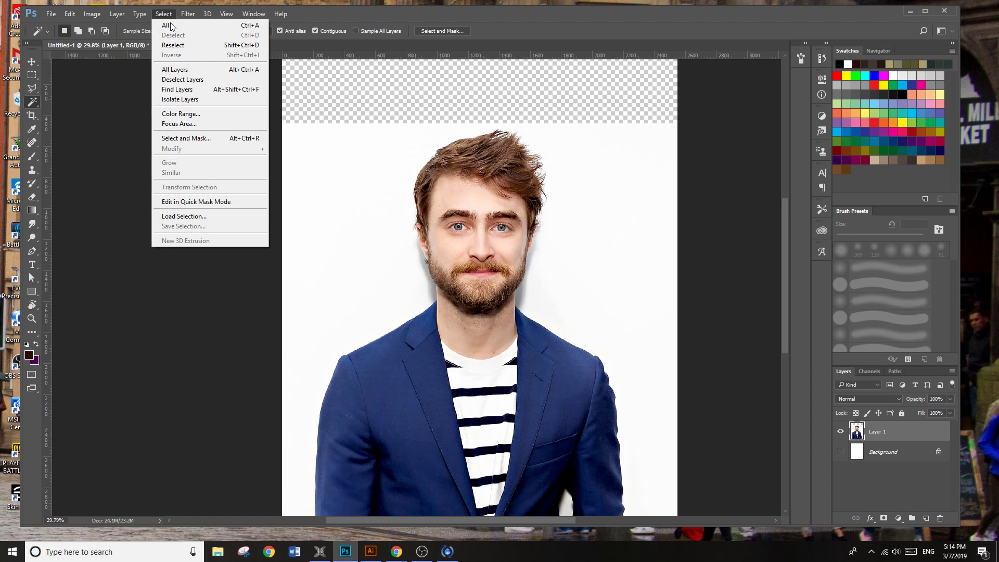
click(195, 117)
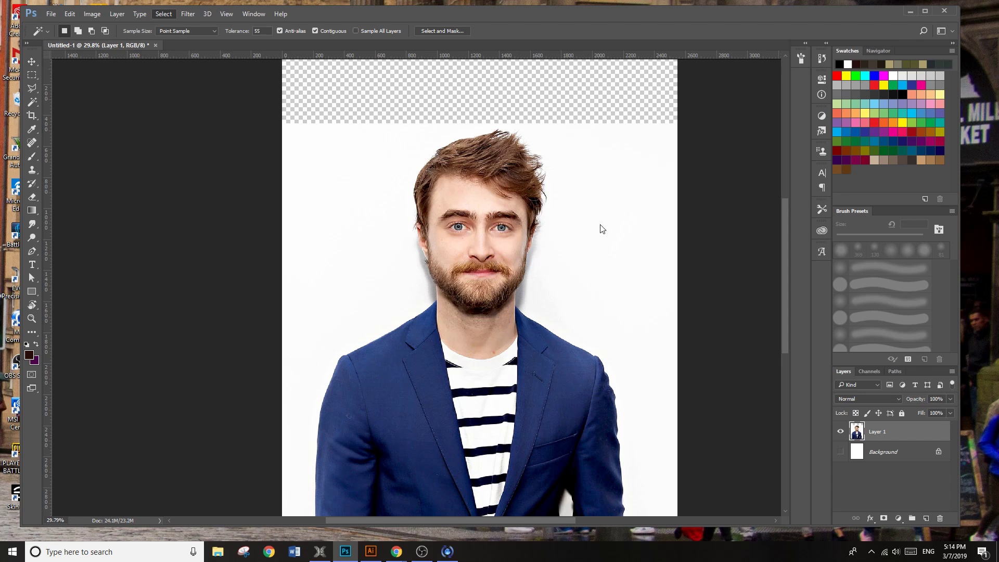
drag(518, 94, 742, 144)
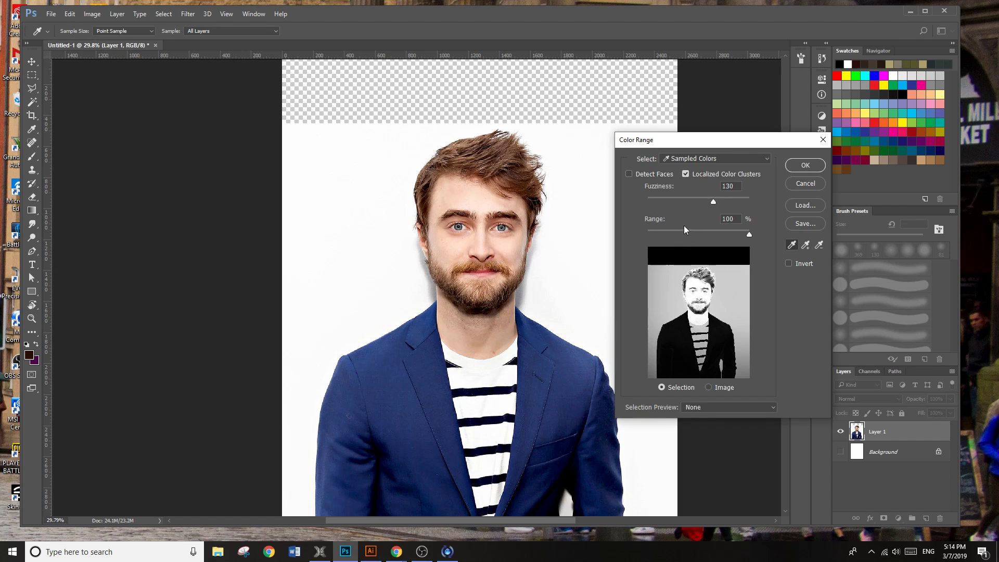
click(592, 211)
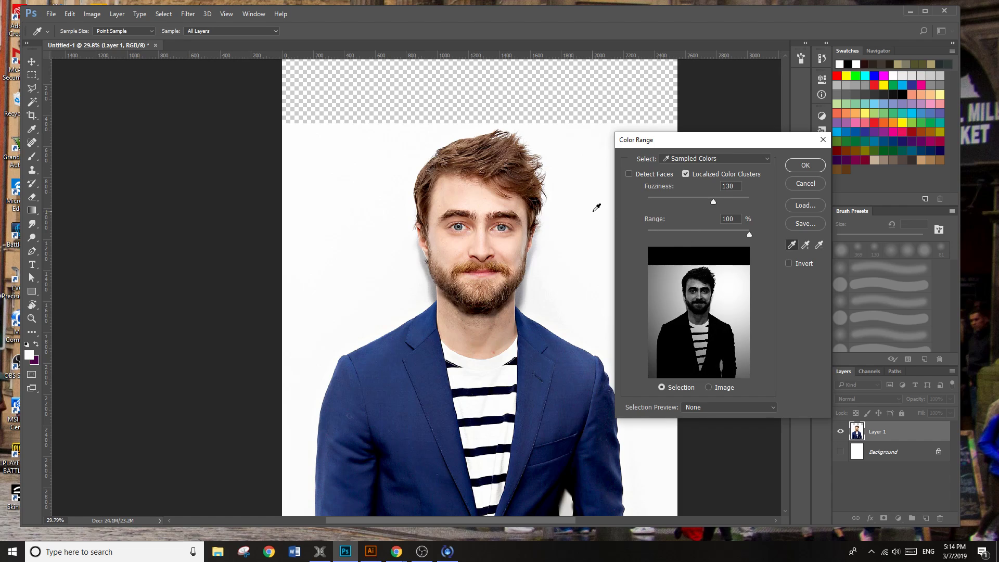
shift+click(587, 175)
shift+click(564, 142)
shift+click(360, 186)
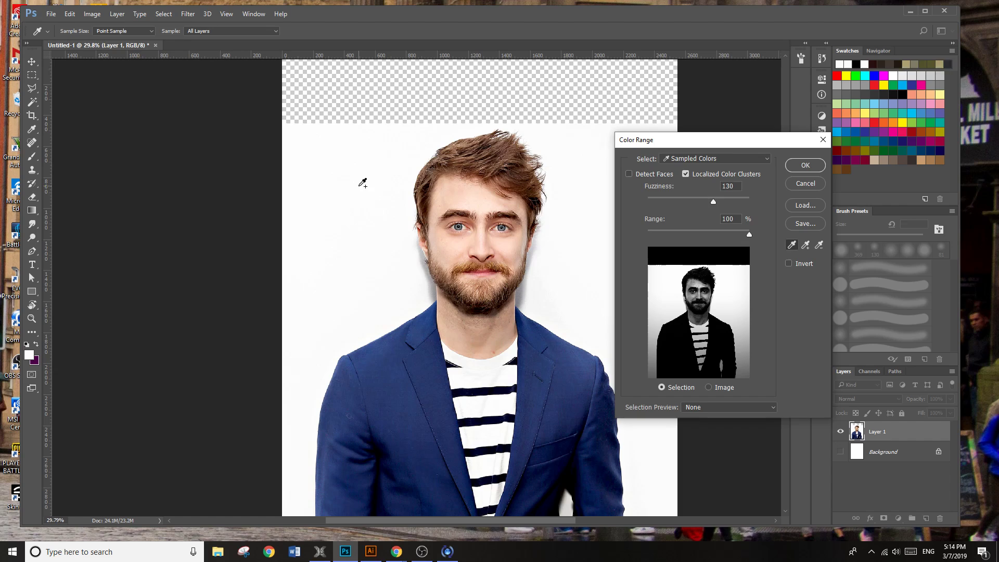
shift+click(313, 288)
shift+click(297, 328)
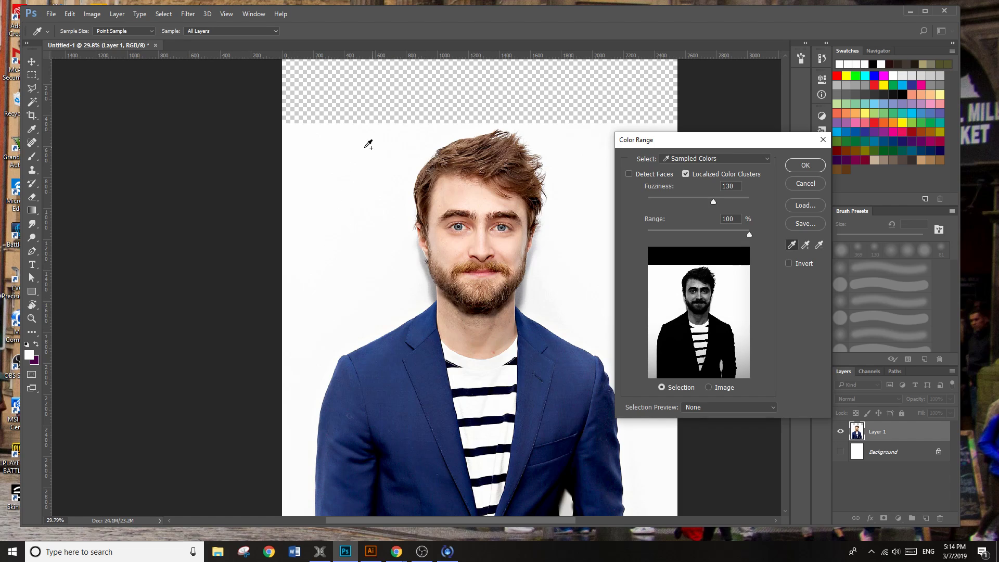
shift+click(315, 343)
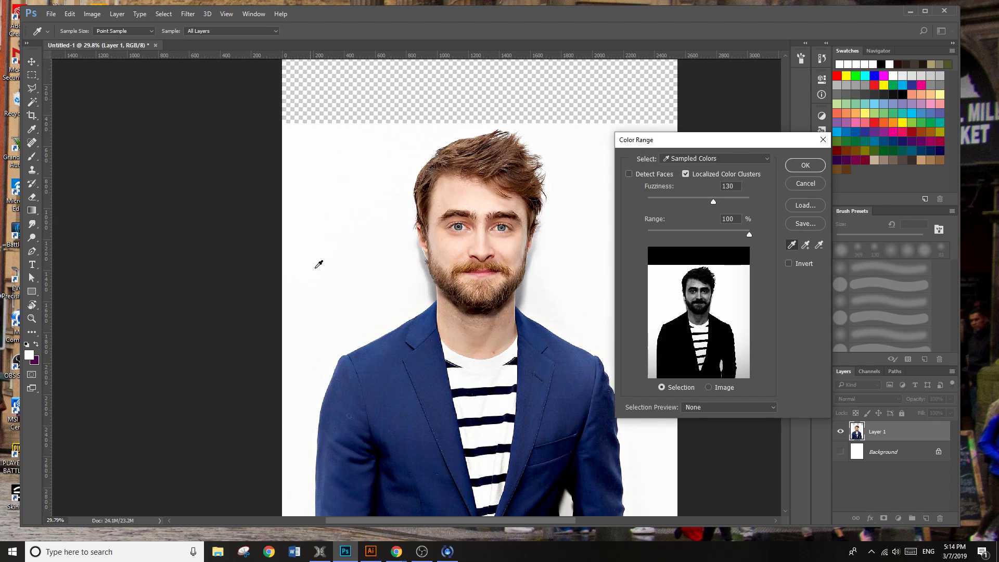
click(806, 165)
key(w)
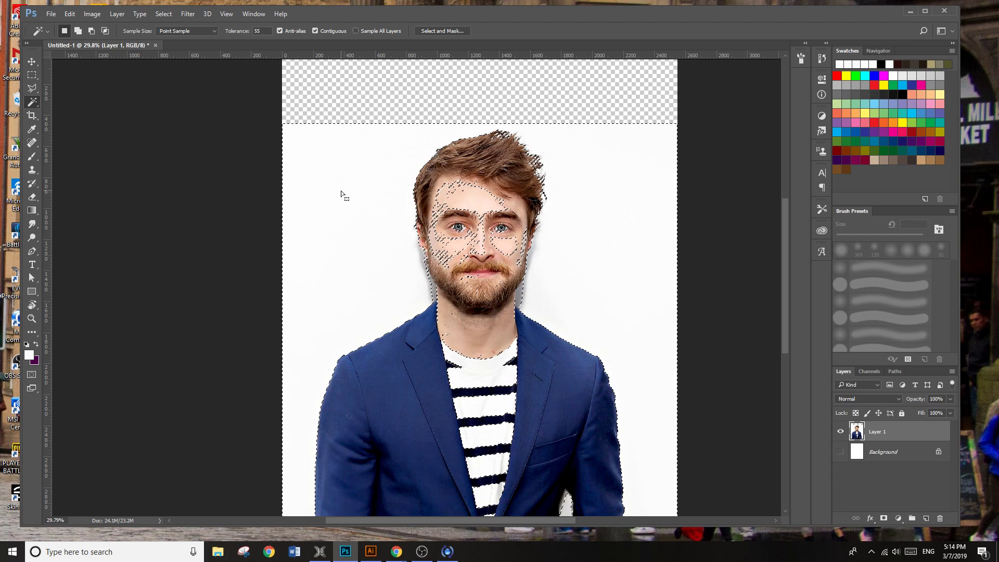
Erase the selected backdrop beside the hair on the left of the head with a soft 158 px Eraser.
key(e)
right_click(364, 204)
drag(428, 215, 451, 224)
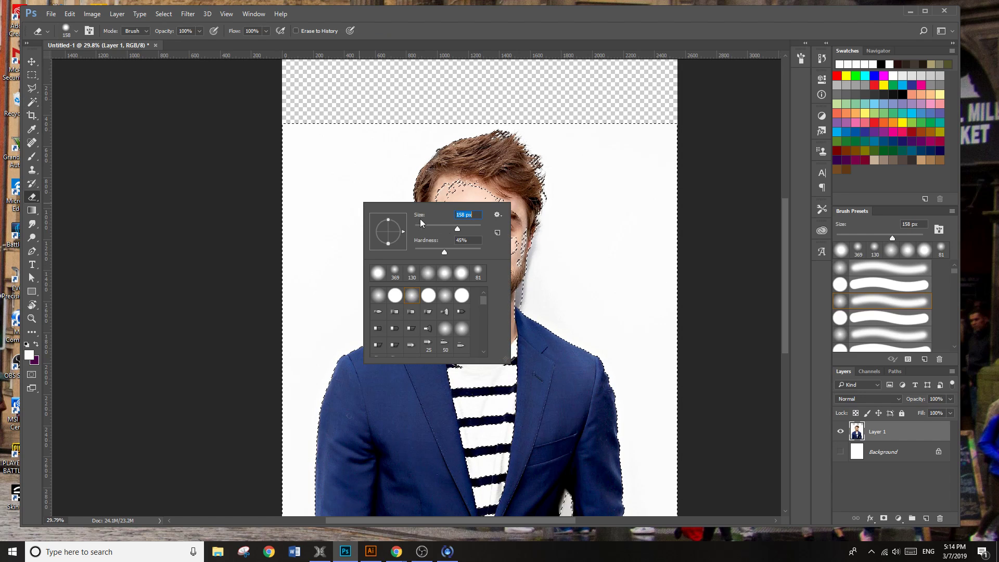
click(359, 148)
mouse_move(361, 148)
mouse_down()
mouse_move(404, 139)
mouse_move(419, 153)
mouse_move(404, 179)
mouse_move(405, 214)
mouse_up()
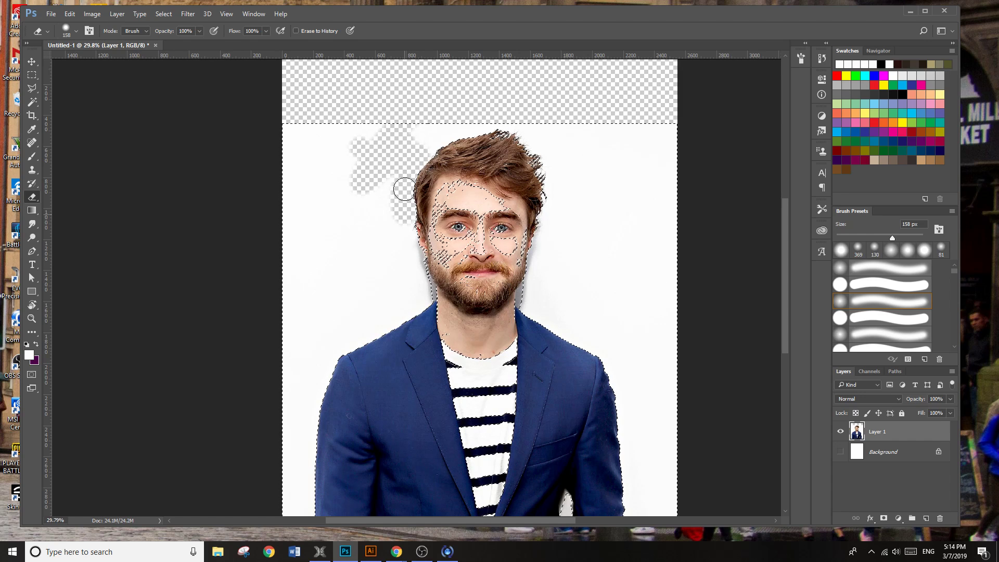
Erase the selected backdrop along both sides of the face and neck, around the hair and above the shoulders.
scroll(409, 250, up, 5)
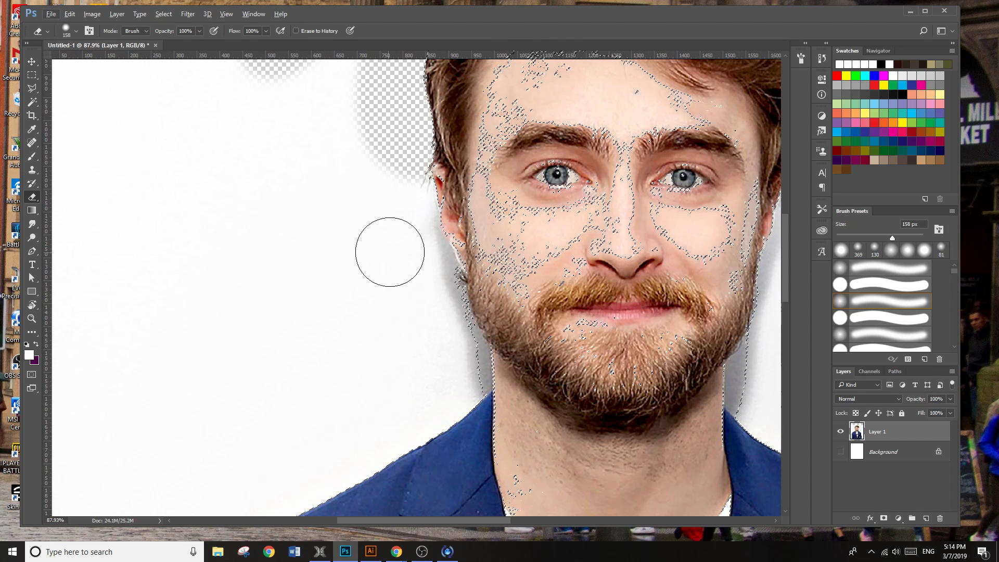
mouse_move(390, 252)
mouse_down()
mouse_move(406, 226)
mouse_move(397, 150)
mouse_move(398, 201)
mouse_move(424, 191)
mouse_move(398, 257)
mouse_move(411, 254)
mouse_move(431, 279)
mouse_move(450, 400)
mouse_move(437, 416)
mouse_up()
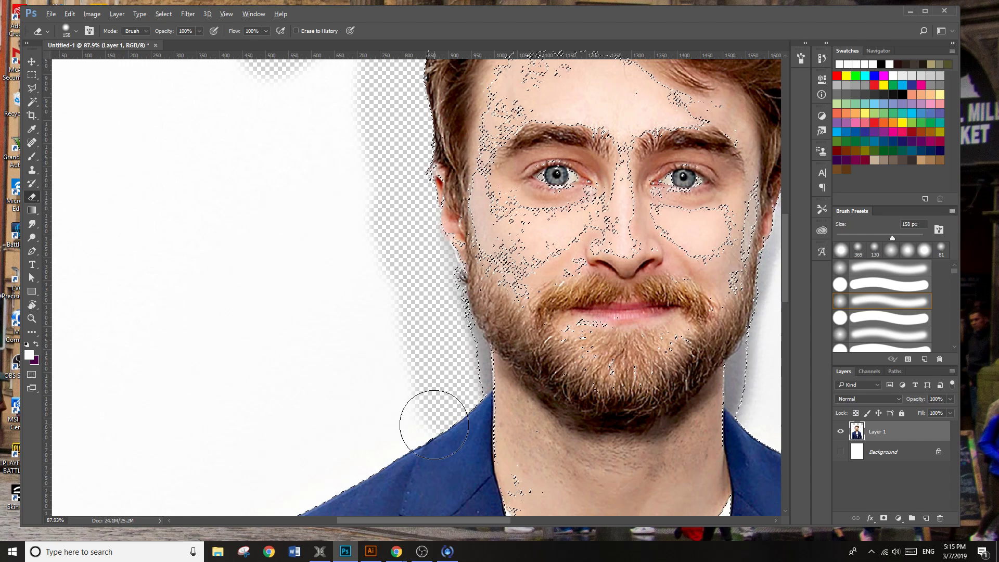
scroll(435, 417, down, 3)
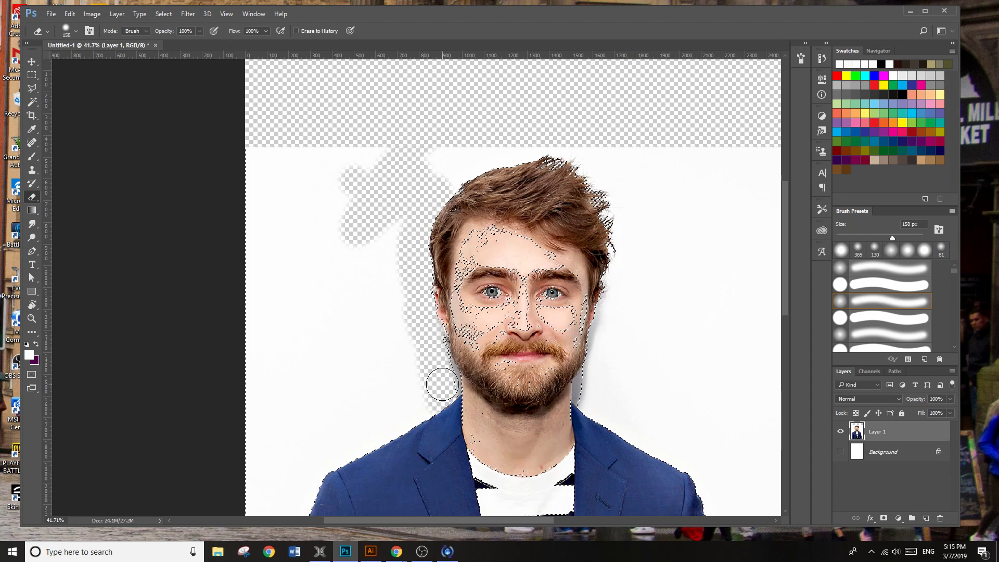
mouse_move(442, 388)
mouse_down()
mouse_move(408, 423)
mouse_move(323, 477)
mouse_move(335, 429)
mouse_move(310, 428)
mouse_move(320, 390)
mouse_up()
mouse_move(588, 382)
mouse_down()
mouse_move(591, 410)
mouse_move(670, 462)
mouse_move(642, 456)
mouse_move(691, 458)
mouse_move(602, 393)
mouse_move(605, 345)
mouse_move(613, 319)
mouse_move(613, 352)
mouse_move(634, 282)
mouse_move(624, 305)
mouse_move(622, 214)
mouse_move(565, 155)
mouse_move(430, 179)
mouse_move(376, 240)
mouse_move(515, 152)
mouse_move(441, 181)
mouse_move(404, 222)
mouse_move(495, 117)
mouse_move(439, 125)
mouse_move(388, 176)
mouse_move(337, 257)
mouse_up()
scroll(630, 311, down, 3)
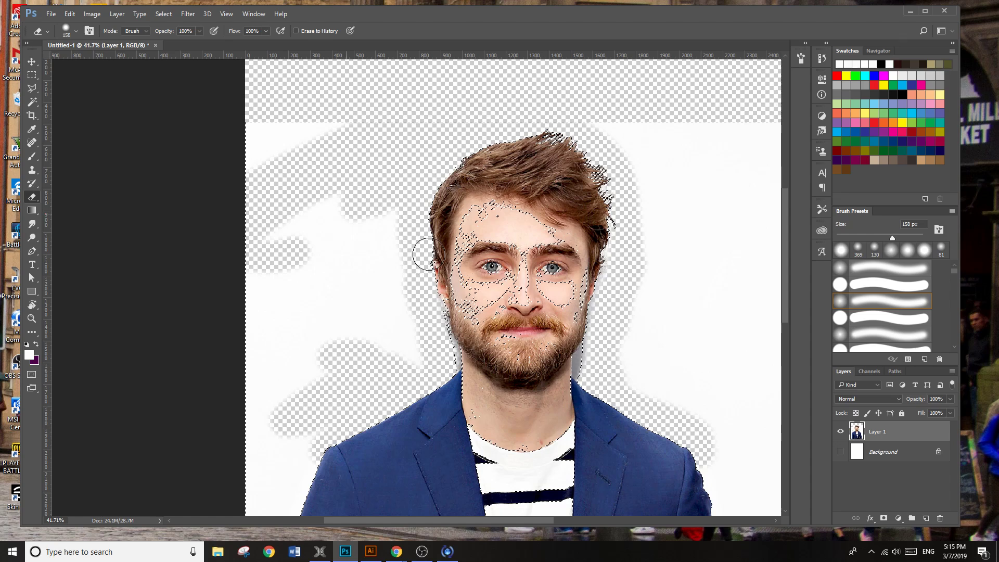
scroll(630, 312, down, 2)
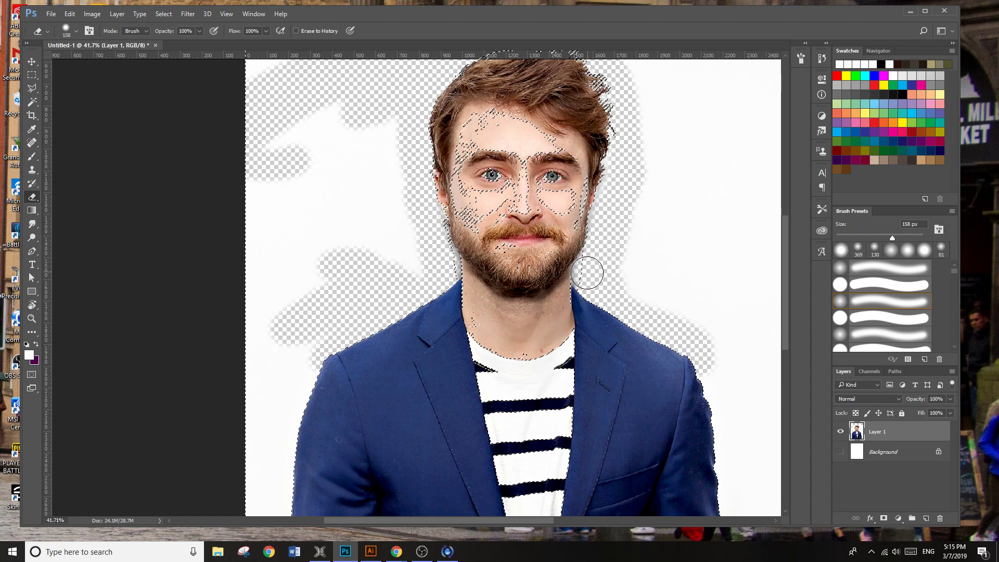
Erase the selected backdrop along the jacket's right-hand sleeve and in the gap between that arm and the torso.
mouse_move(591, 270)
mouse_down()
mouse_move(698, 297)
mouse_move(751, 343)
mouse_move(716, 352)
mouse_move(733, 494)
mouse_up()
scroll(732, 346, down, 2)
scroll(712, 378, down, 2)
scroll(732, 430, down, 5)
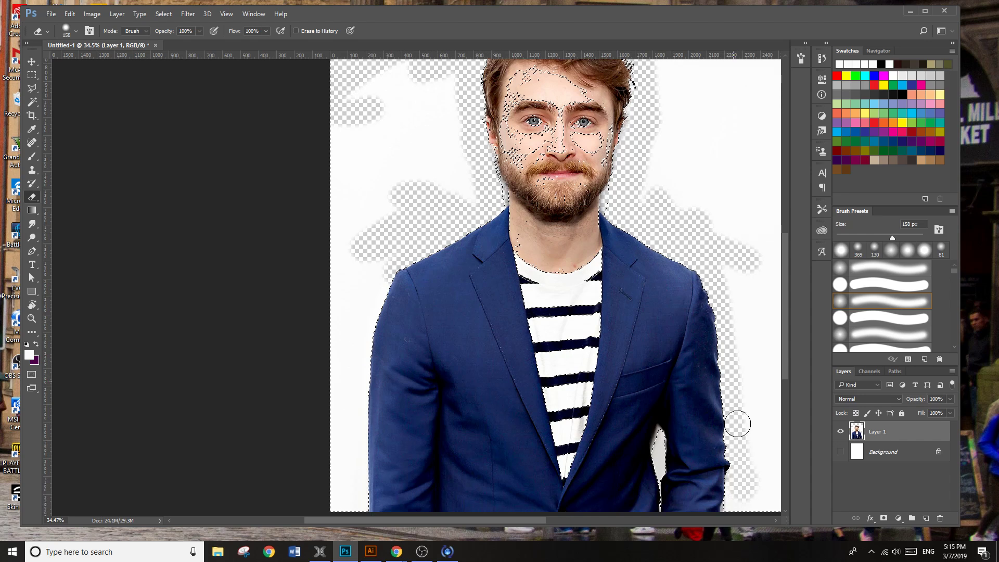
drag(670, 357, 673, 391)
drag(737, 388, 736, 414)
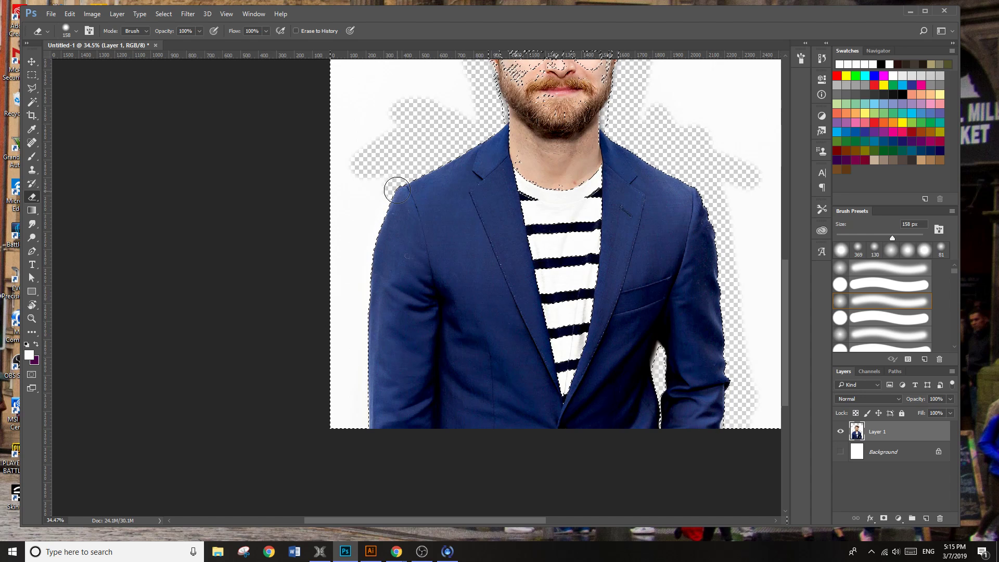
Erase the selected backdrop along the jacket's left-hand sleeve and shoulder.
mouse_move(391, 197)
mouse_down()
mouse_move(371, 287)
mouse_move(361, 258)
mouse_move(365, 473)
mouse_move(339, 459)
mouse_move(340, 222)
mouse_move(398, 136)
mouse_up()
scroll(399, 341, up, 5)
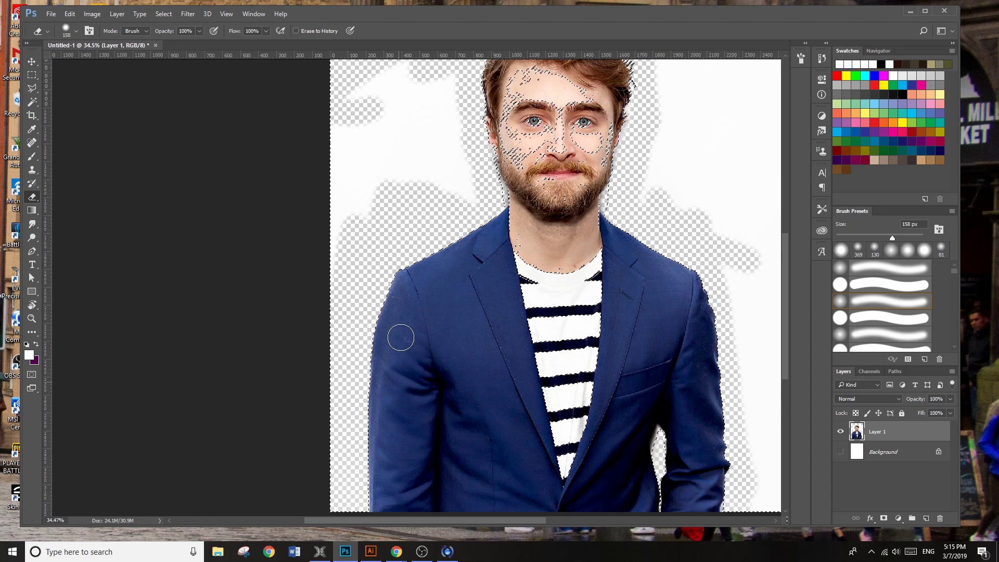
Clear the Color Range selection, then select the remaining white backdrop with the Magic Wand and delete it.
scroll(402, 303, up, 4)
scroll(551, 312, left, 2)
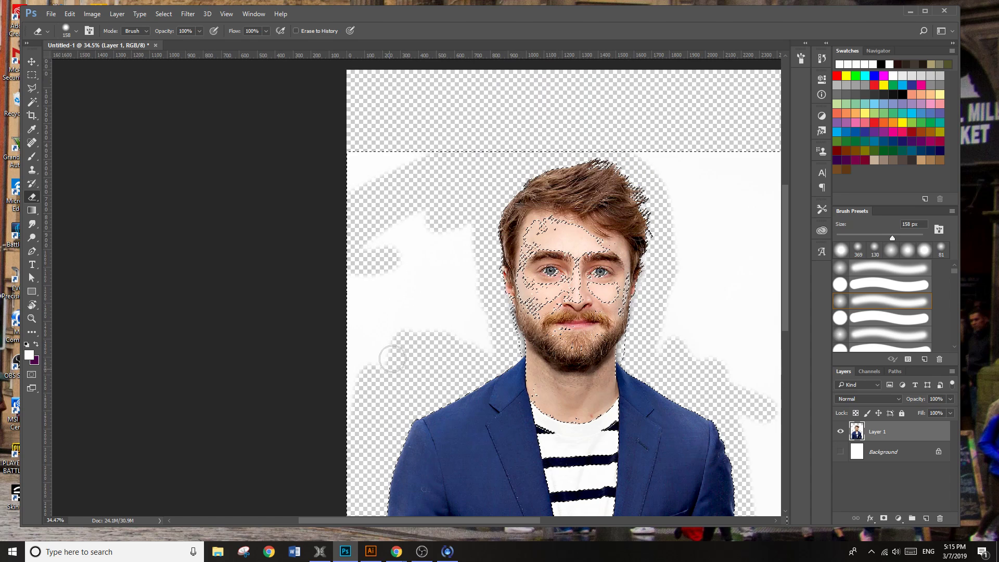
key(ctrl+d)
key(w)
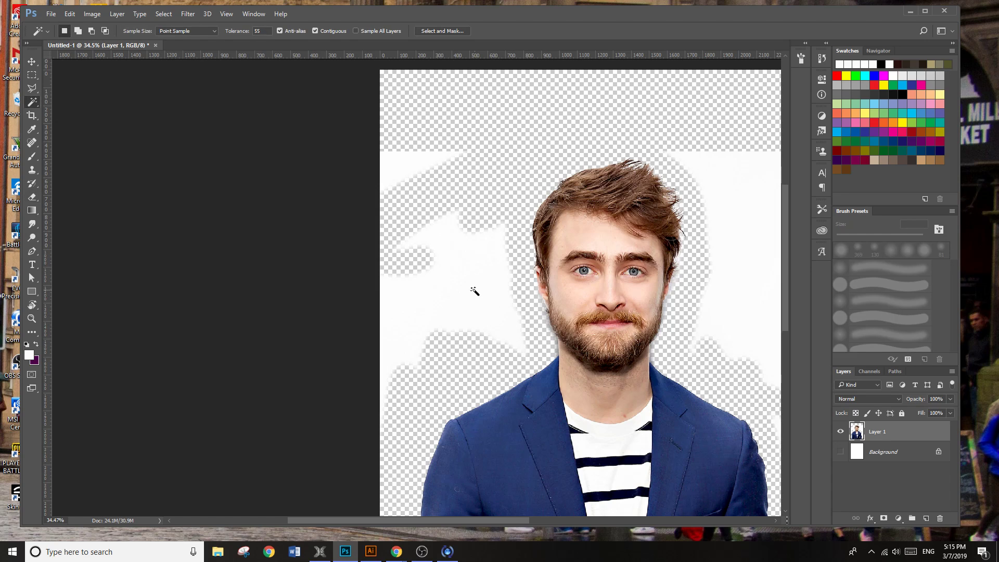
click(475, 288)
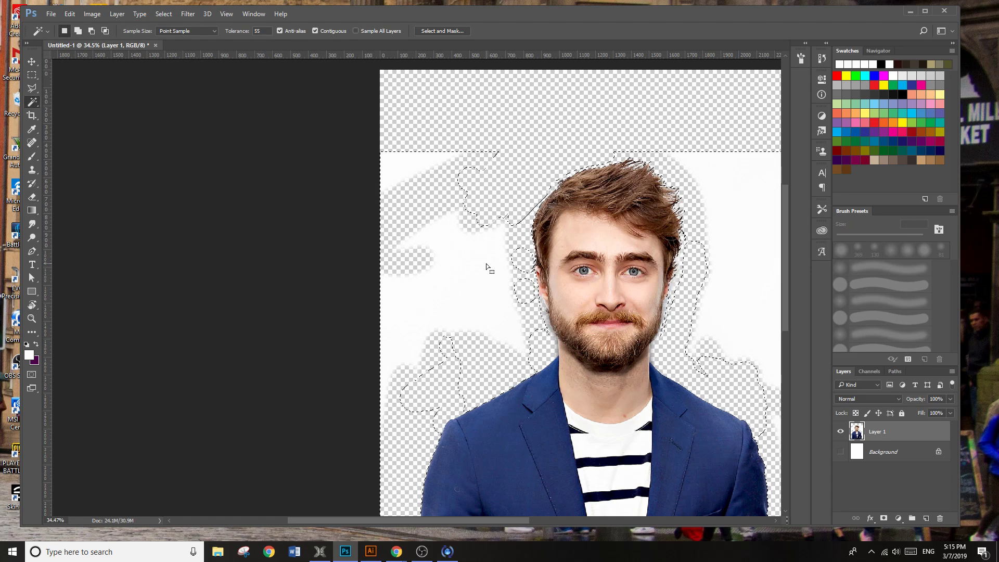
key(Delete)
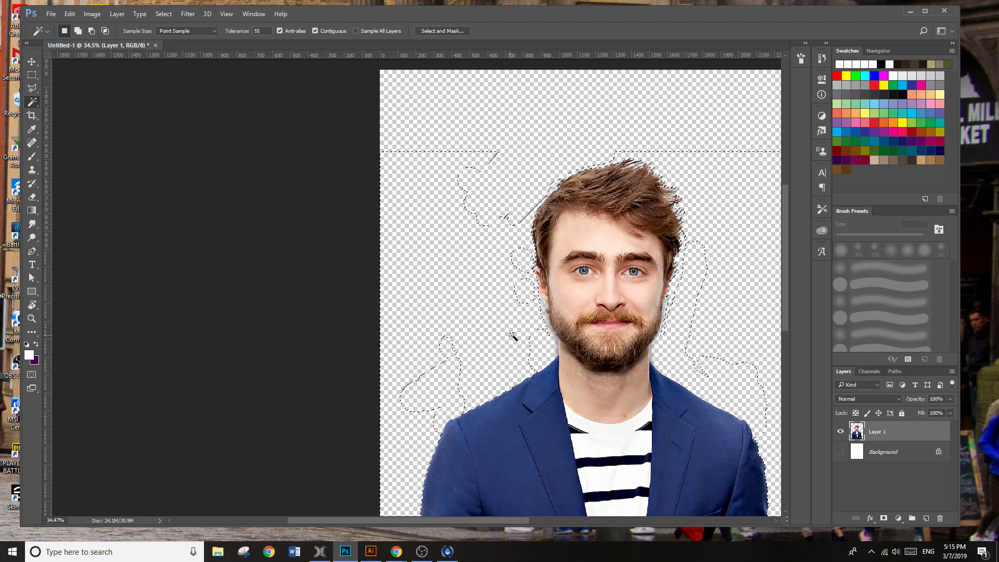
key(ctrl+d)
Examine the cut-out's edges around the hair, face, neck and jacket, both up close and as a whole.
key(ctrl+0)
scroll(447, 140, up, 5)
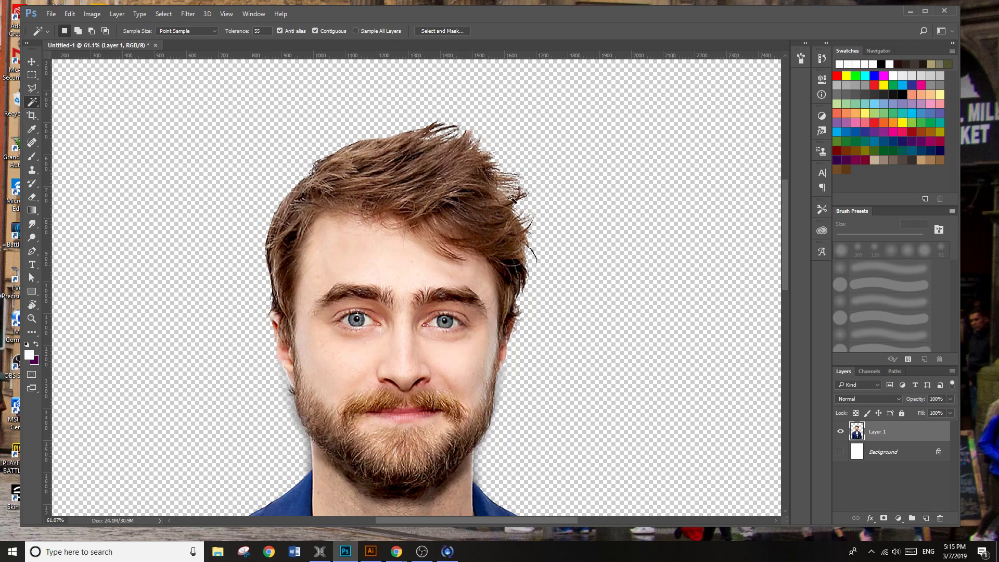
scroll(540, 391, down, 5)
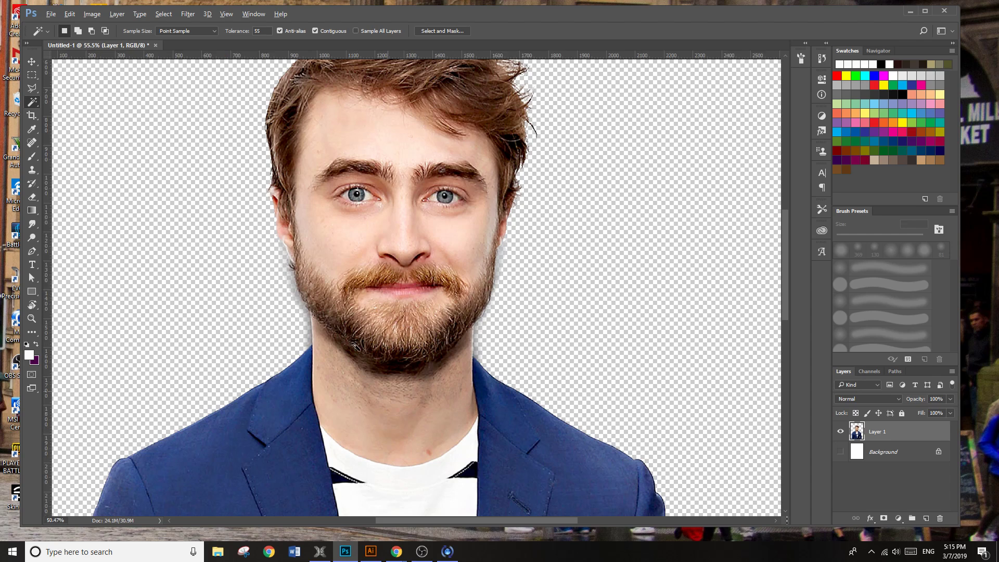
scroll(227, 303, down, 3)
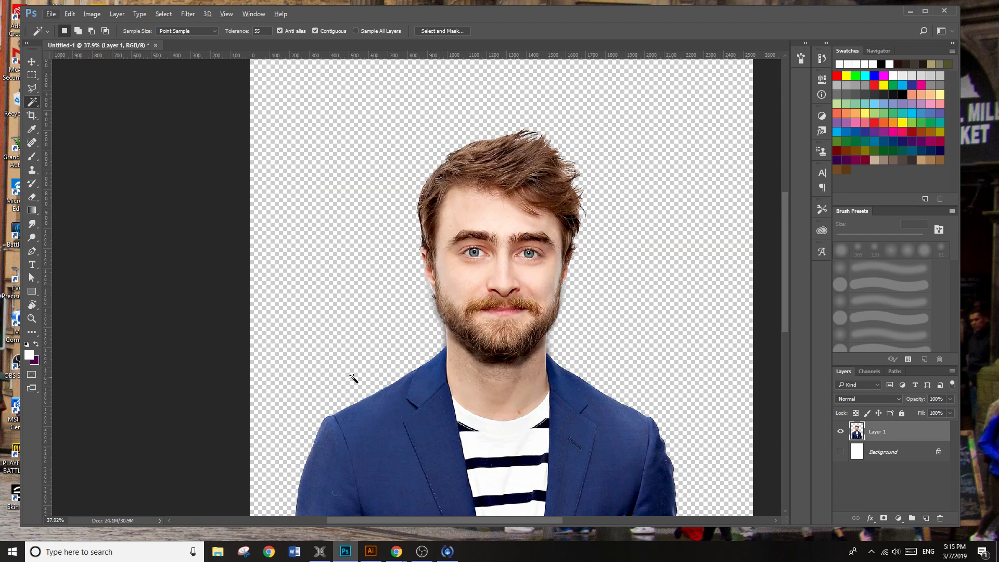
scroll(356, 364, down, 4)
scroll(374, 368, down, 5)
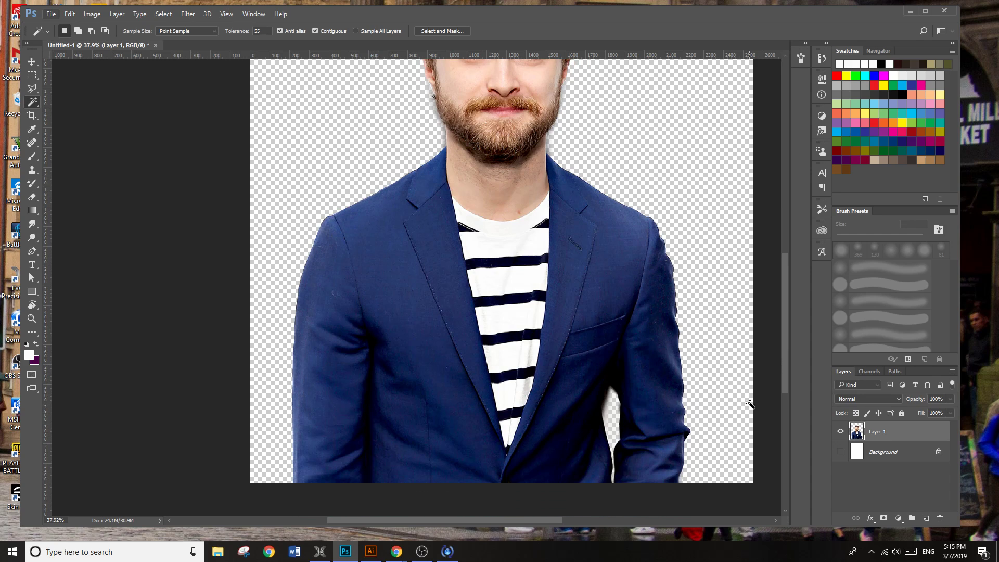
scroll(570, 346, down, 1)
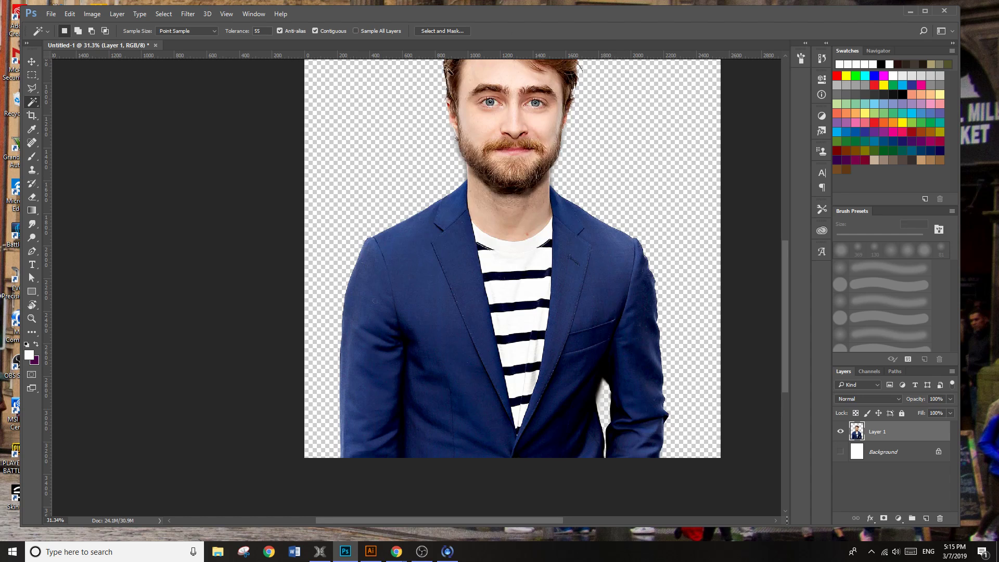
scroll(546, 273, up, 3)
scroll(539, 133, up, 3)
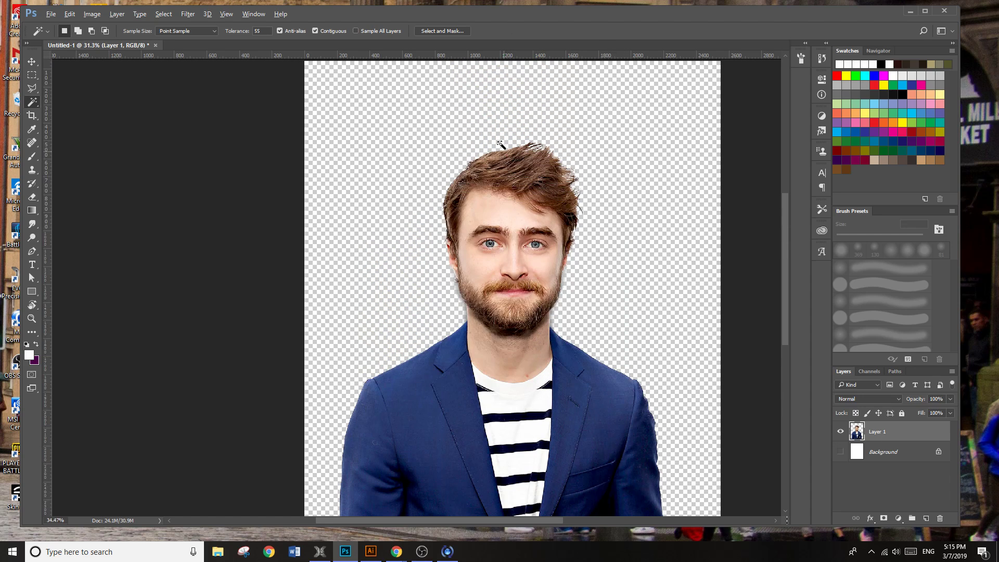
scroll(584, 146, up, 4)
scroll(576, 157, up, 1)
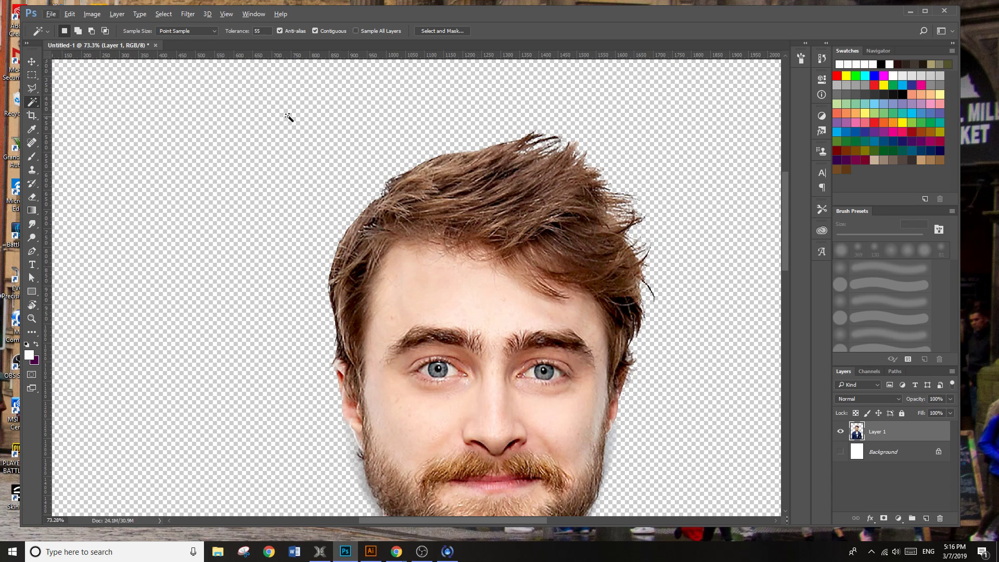
key(e)
click(309, 289)
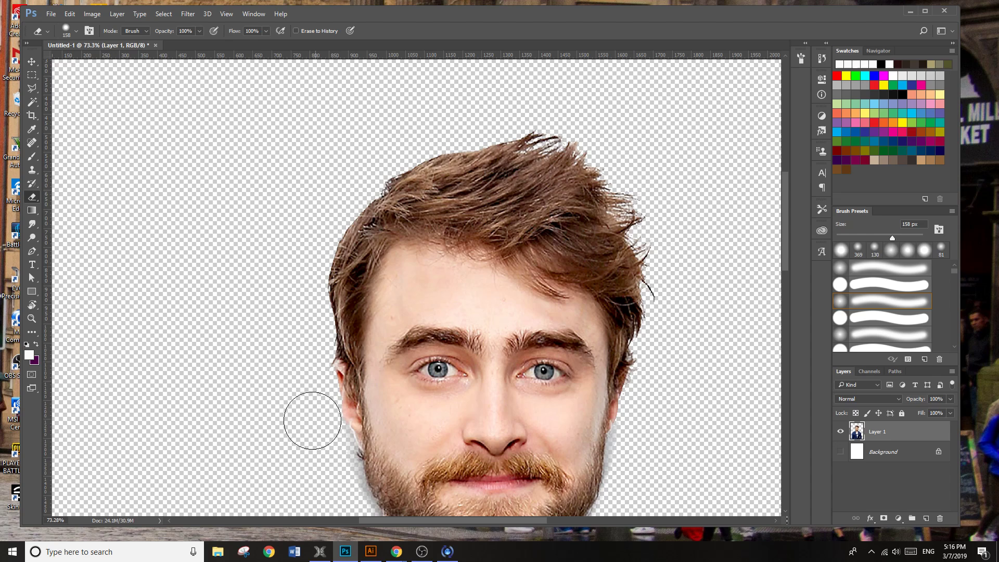
scroll(305, 375, down, 2)
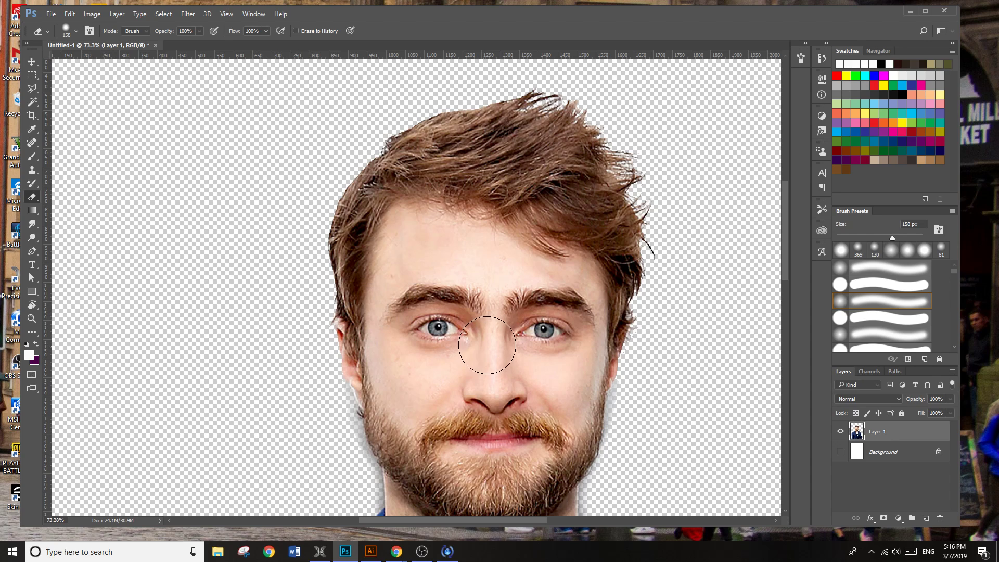
scroll(484, 349, down, 2)
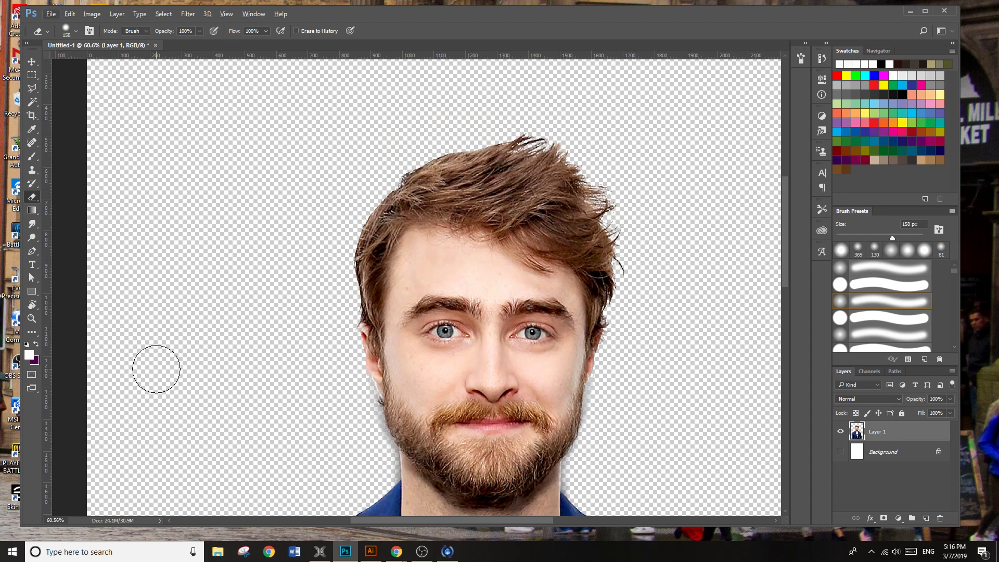
Undo the deletion of the remaining white backdrop and its Magic Wand selection.
key(ctrl+alt+z)
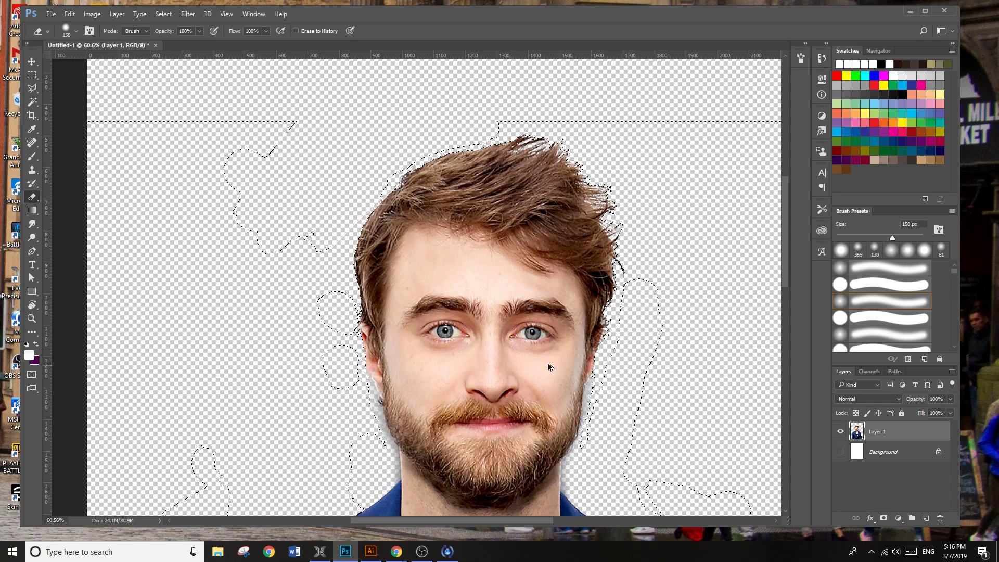
key(ctrl+alt+z)
key(ctrl+alt+z)
key(ctrl+alt+z)
key(ctrl+alt+z)
key(ctrl+alt+z)
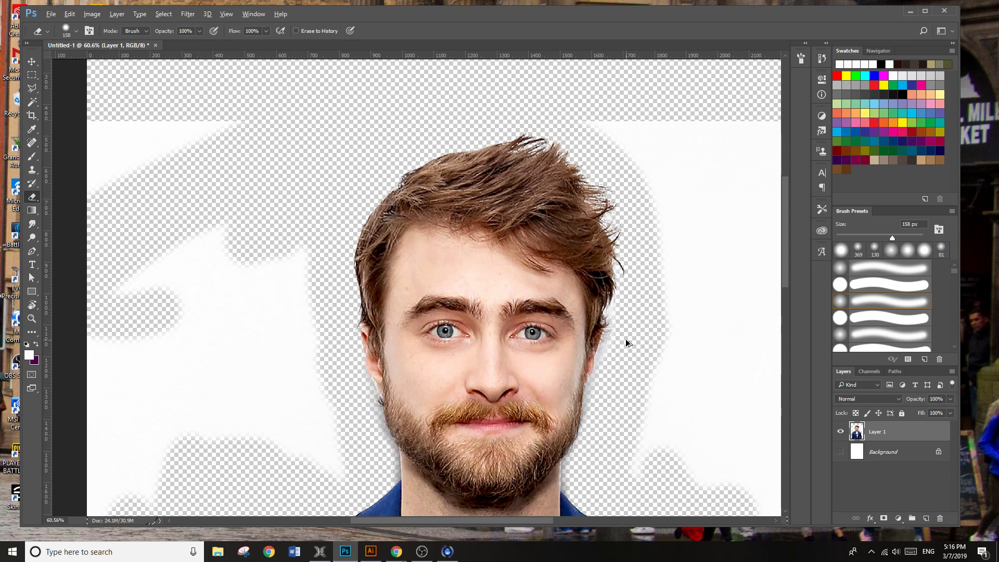
Undo all the eraser strokes to bring back the full white backdrop with its Color Range selection.
key(ctrl+alt+z)
key(ctrl+alt+z)
key(ctrl+alt+z)
key(ctrl+alt+z)
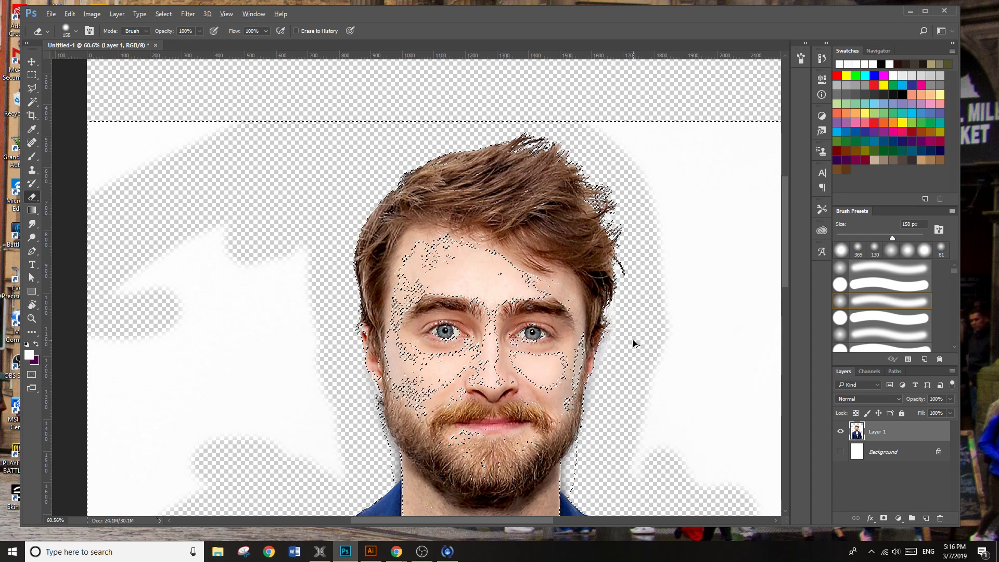
key(ctrl+alt+z)
key(ctrl+alt+z)
key(ctrl+alt+z)
key(ctrl+alt+z)
key(ctrl+alt+z)
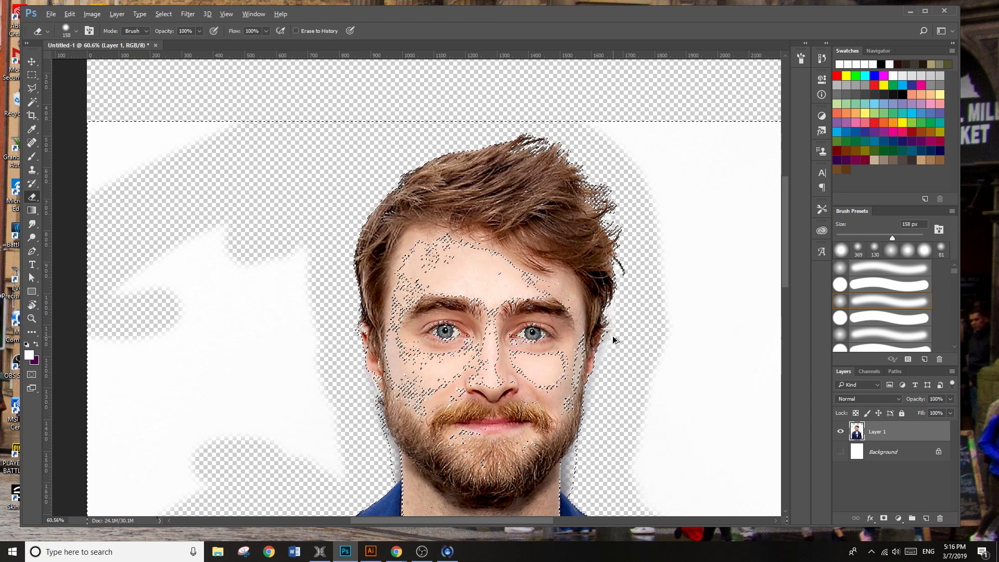
key(ctrl+alt+z)
key(ctrl+alt+z)
key(ctrl+alt+z)
key(ctrl+alt+z)
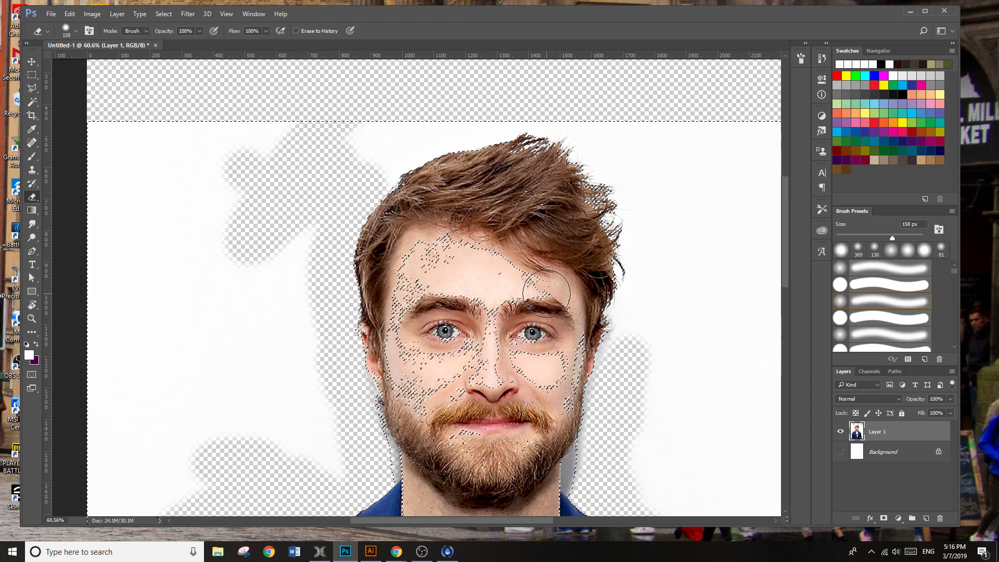
scroll(675, 308, down, 3)
scroll(675, 309, down, 1)
key(ctrl+alt+z)
key(ctrl+alt+z)
key(ctrl+alt+z)
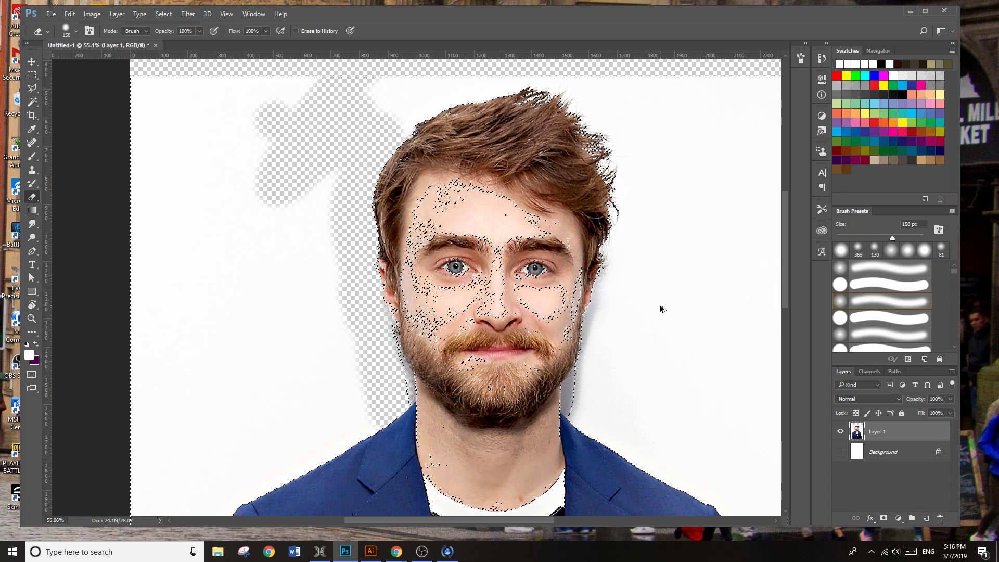
key(ctrl+alt+z)
key(ctrl+alt+z)
key(ctrl+alt+z)
key(ctrl+alt+z)
key(ctrl+alt+z)
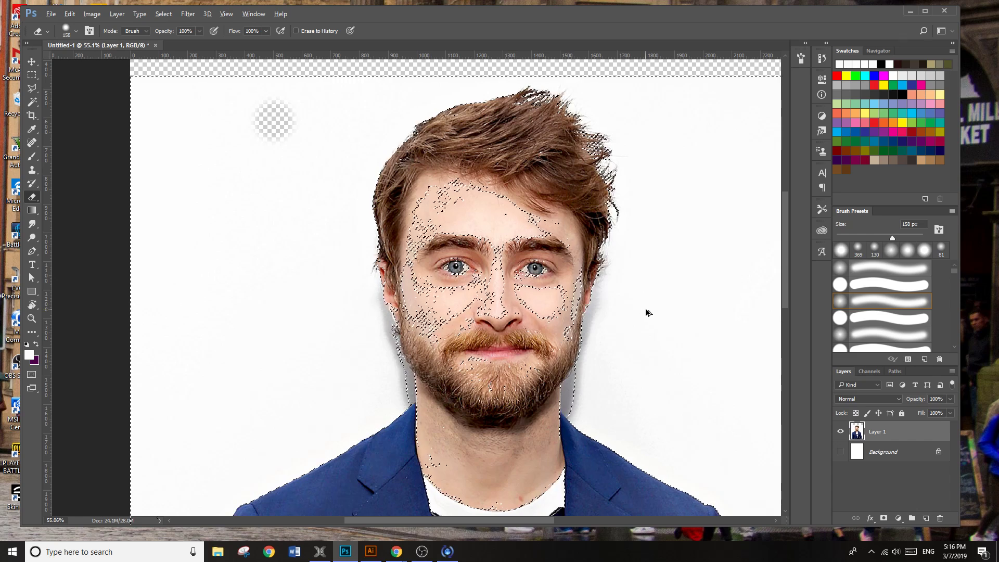
key(ctrl+alt+z)
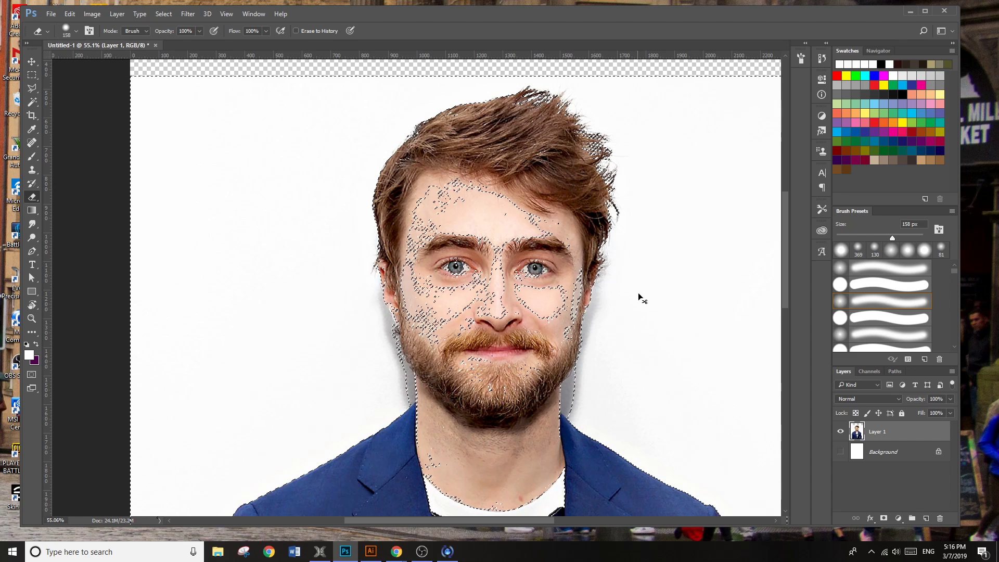
Clear the Color Range selection and add a blank layer mask to the portrait layer.
key(ctrl+d)
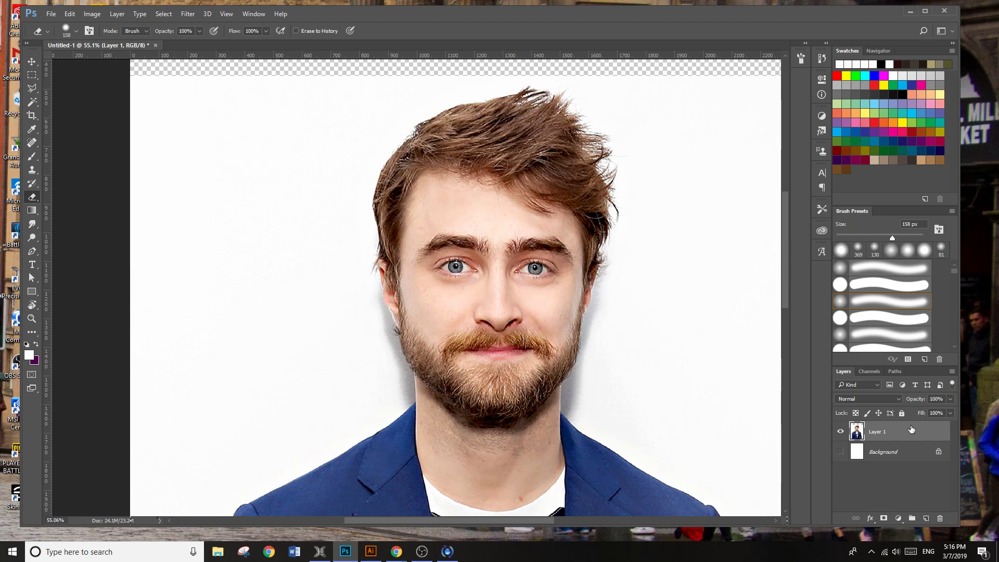
click(883, 519)
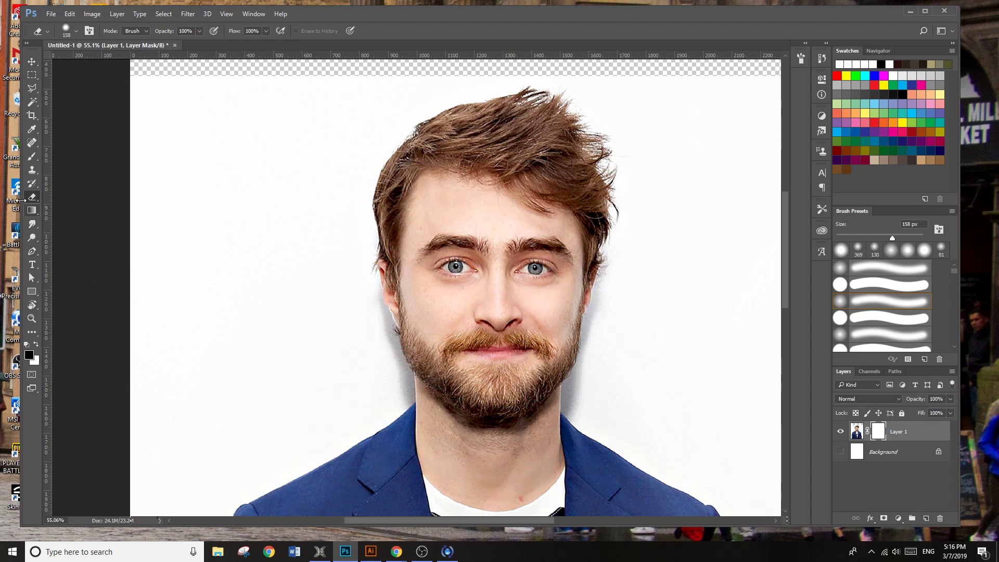
Hide patches of the white backdrop beside the head using a soft 97 px black brush on the layer mask, and restore one patch with white.
key(w)
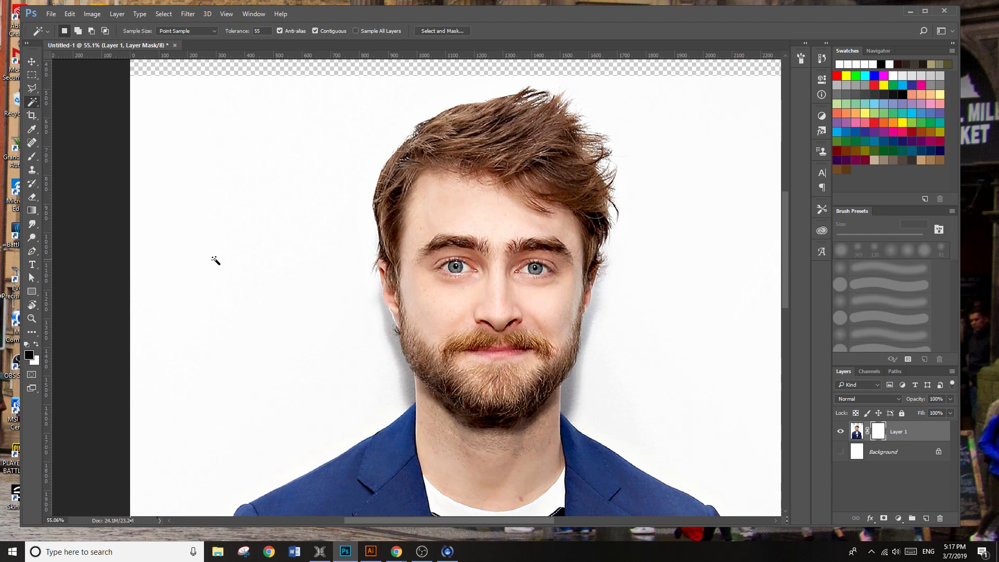
key(b)
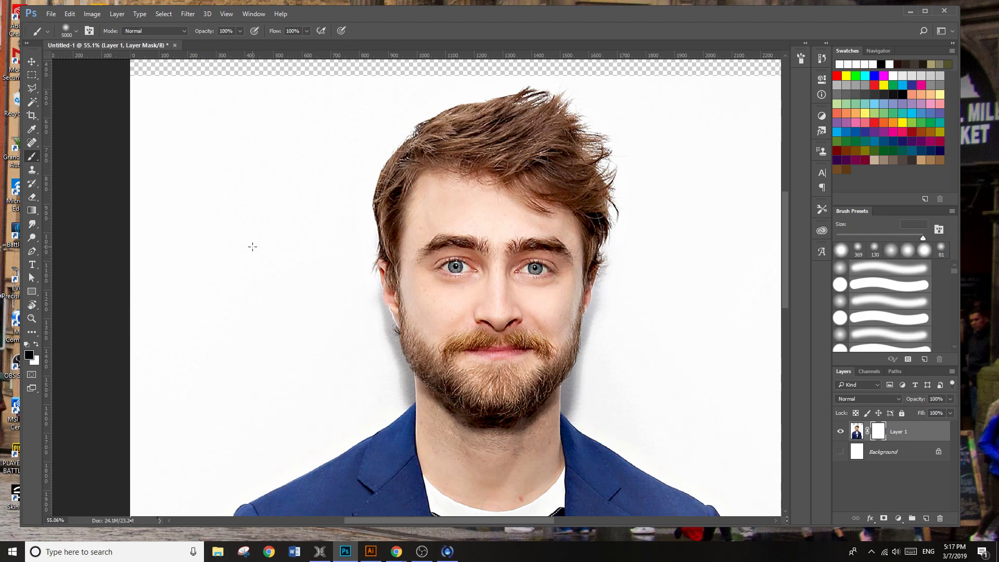
right_click(253, 245)
mouse_move(244, 210)
mouse_down()
mouse_move(234, 328)
mouse_move(223, 194)
mouse_move(219, 336)
mouse_up()
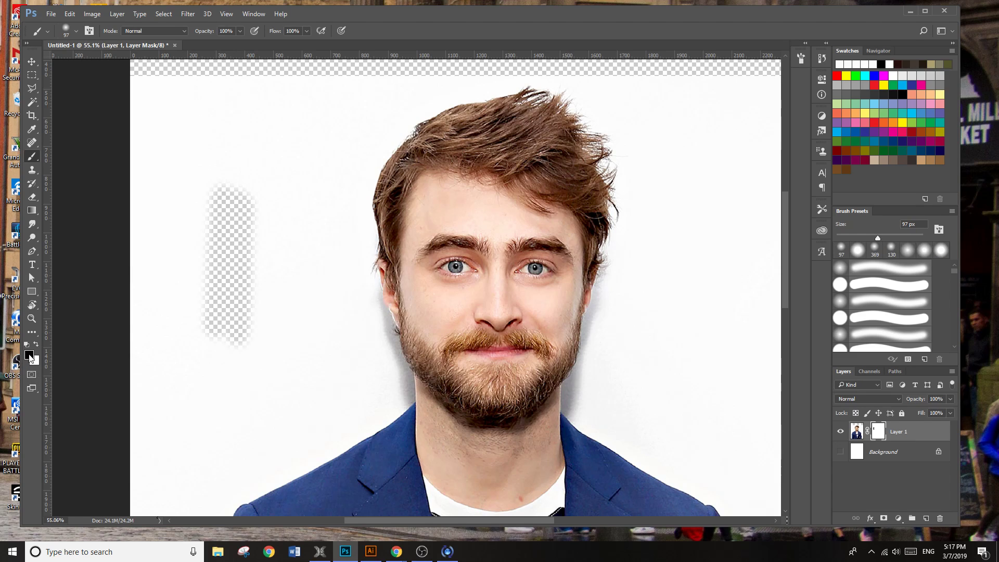
drag(221, 239, 248, 200)
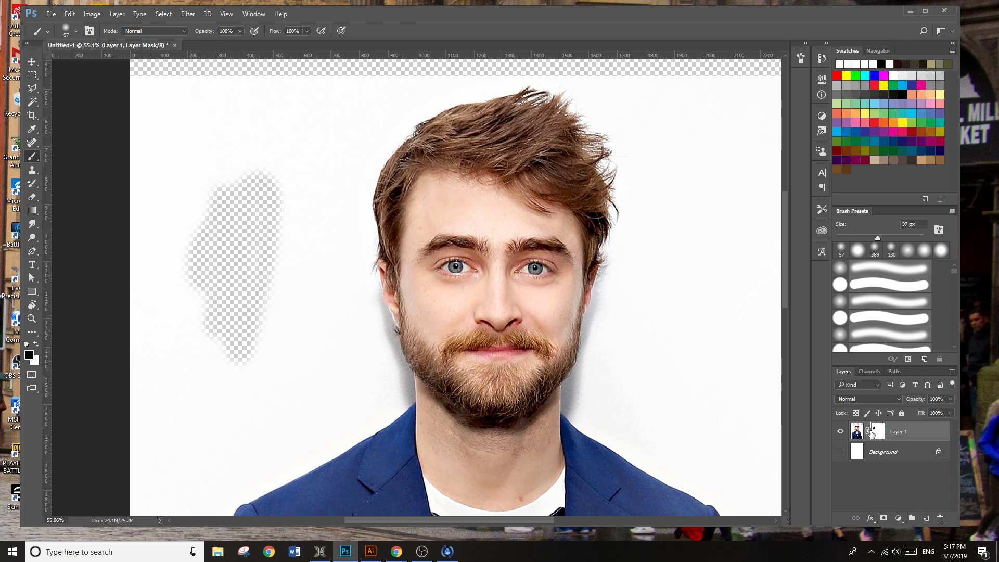
mouse_move(382, 101)
mouse_down()
mouse_move(130, 329)
mouse_move(133, 245)
mouse_move(194, 64)
mouse_move(137, 213)
mouse_up()
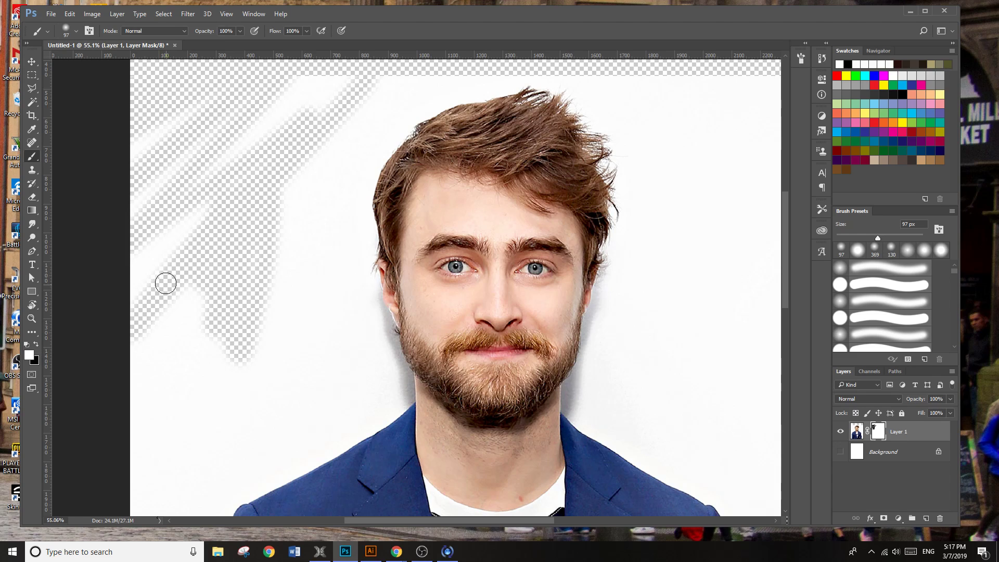
mouse_move(205, 241)
mouse_down()
mouse_move(234, 220)
mouse_move(201, 251)
mouse_move(232, 266)
mouse_up()
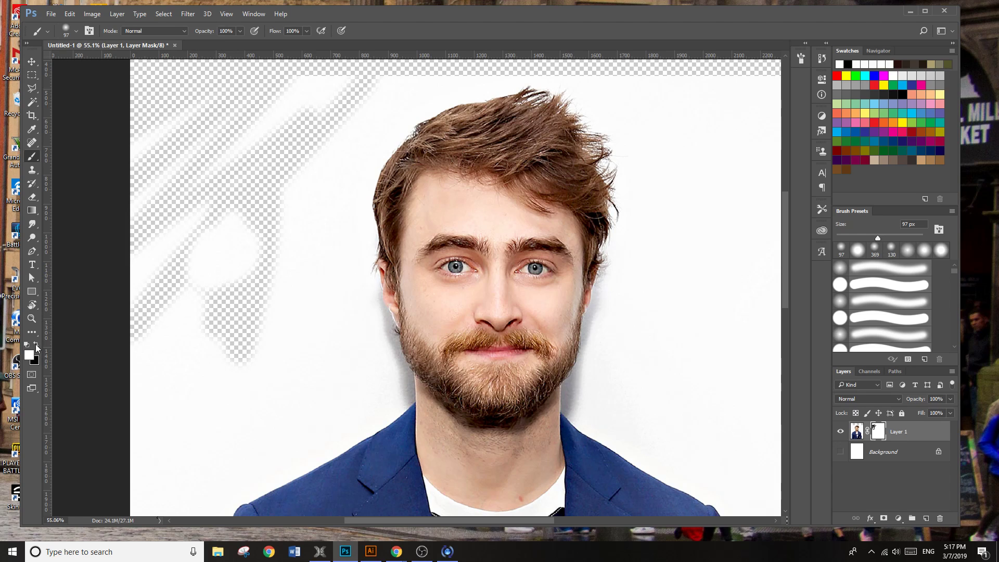
Mask out part of the face with black brush strokes and paint it back in with white.
mouse_move(435, 238)
mouse_down()
mouse_move(391, 275)
mouse_move(462, 319)
mouse_up()
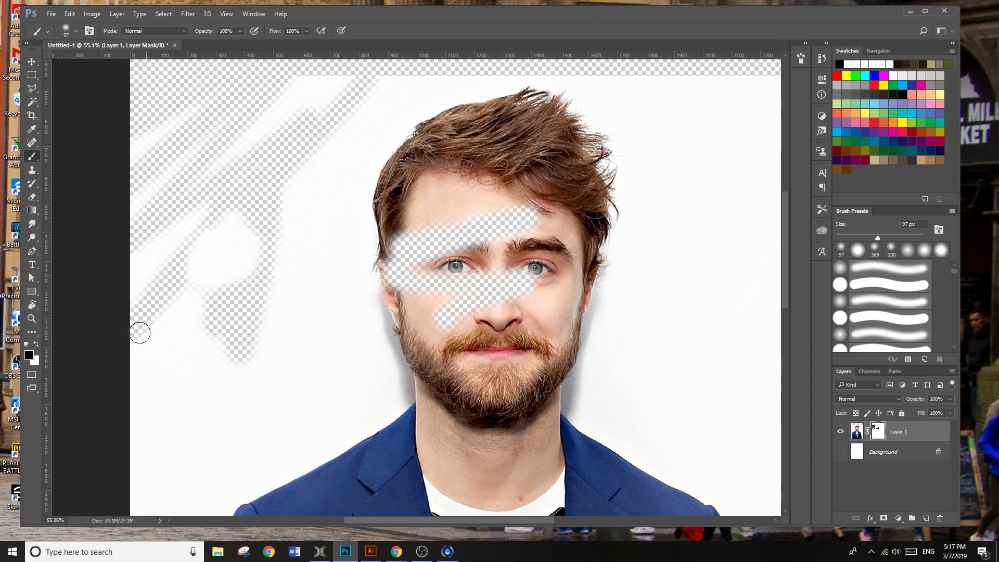
click(35, 345)
mouse_move(422, 206)
mouse_down()
mouse_move(396, 247)
mouse_move(422, 272)
mouse_move(481, 173)
mouse_move(500, 192)
mouse_move(536, 183)
mouse_up()
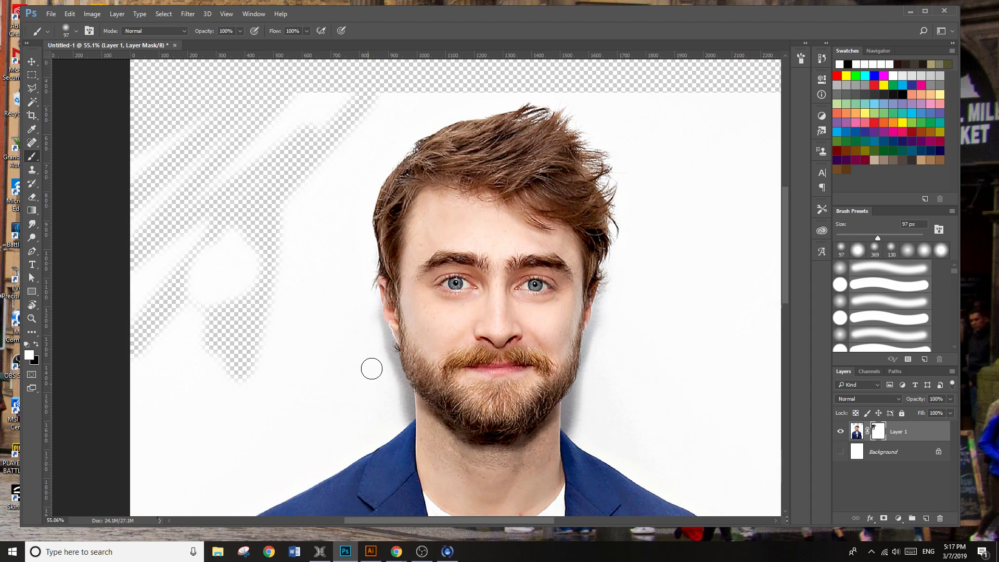
Select the white backdrop of the portrait image with Color Range, adding samples from several spots on both sides and the shadow beside the neck.
scroll(655, 318, down, 9)
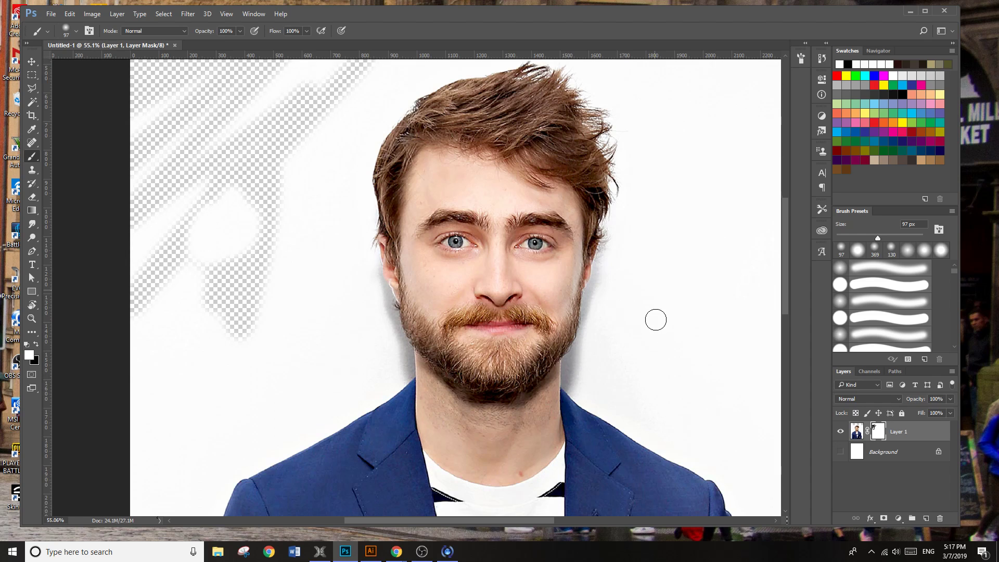
scroll(647, 323, up, 4)
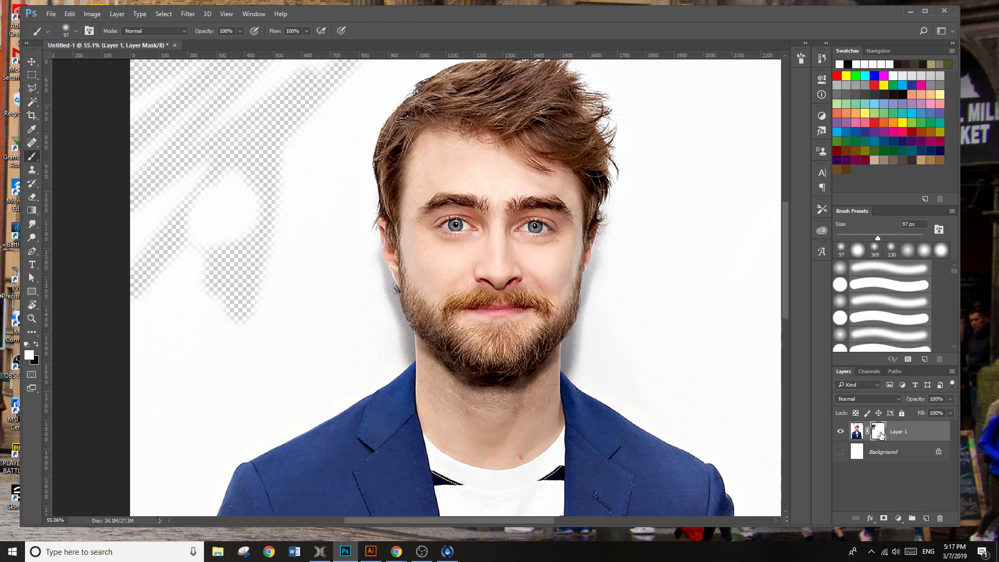
click(163, 14)
click(186, 113)
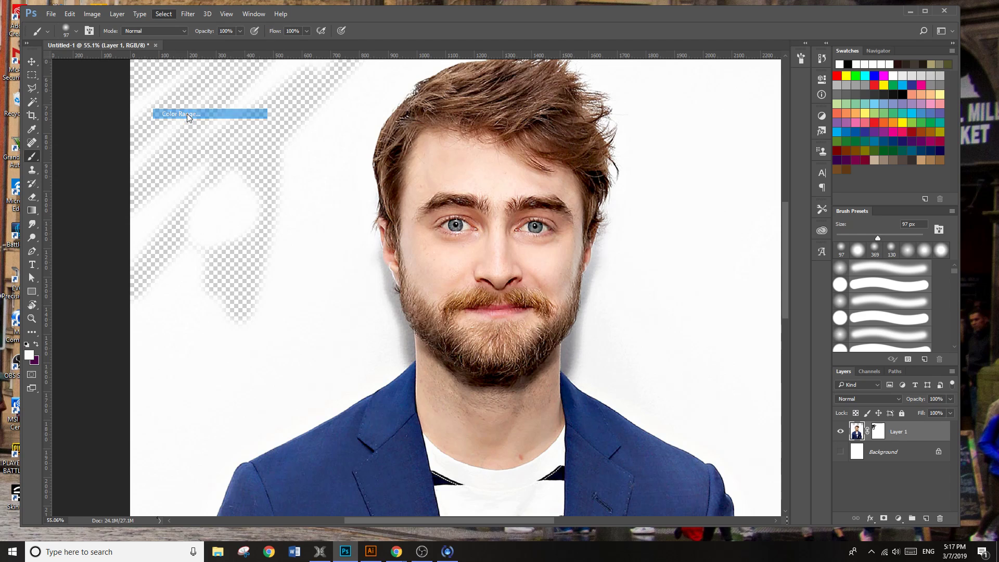
click(319, 233)
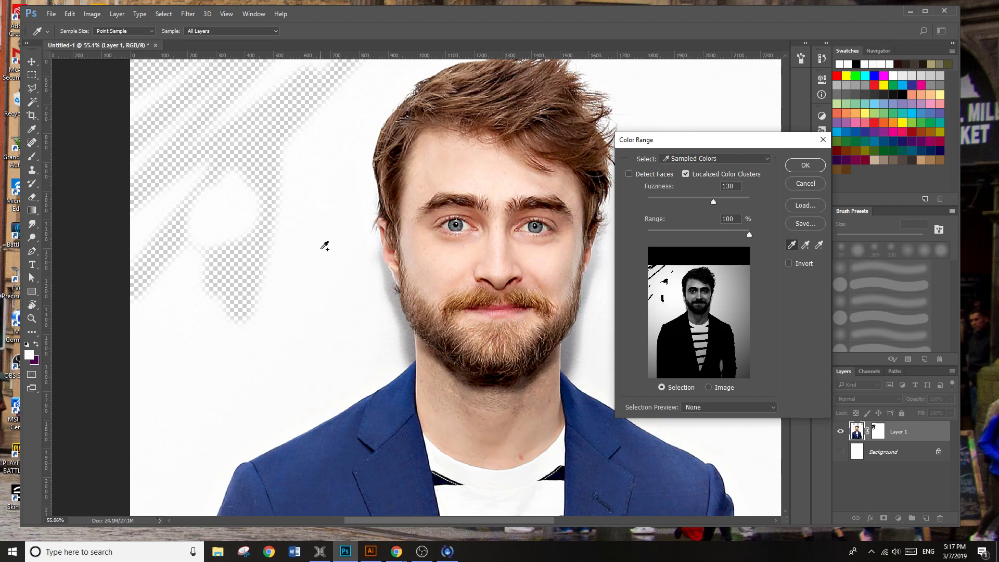
shift+click(327, 282)
shift+click(332, 303)
shift+click(198, 416)
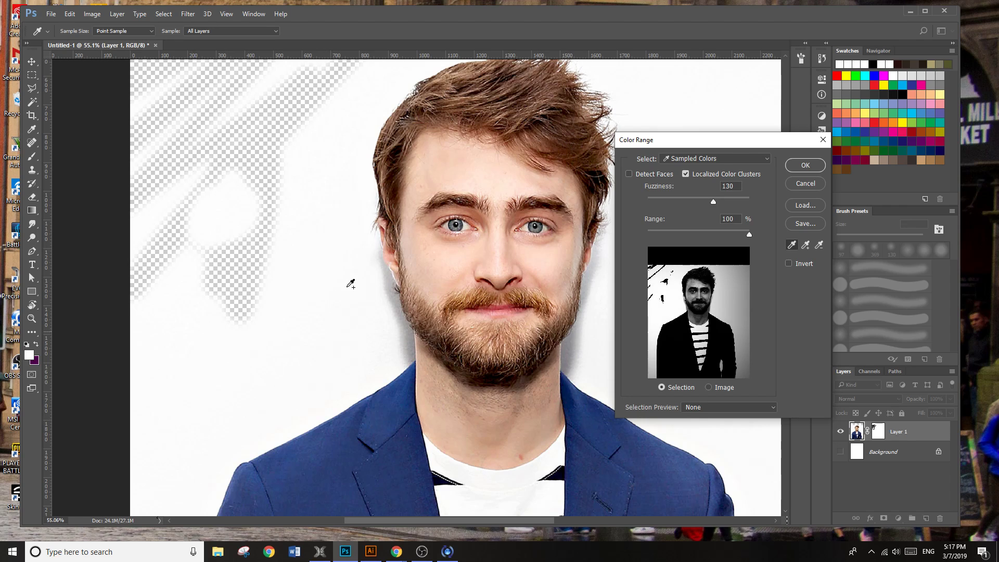
shift+click(706, 83)
shift+click(588, 347)
shift+click(592, 351)
shift+click(596, 355)
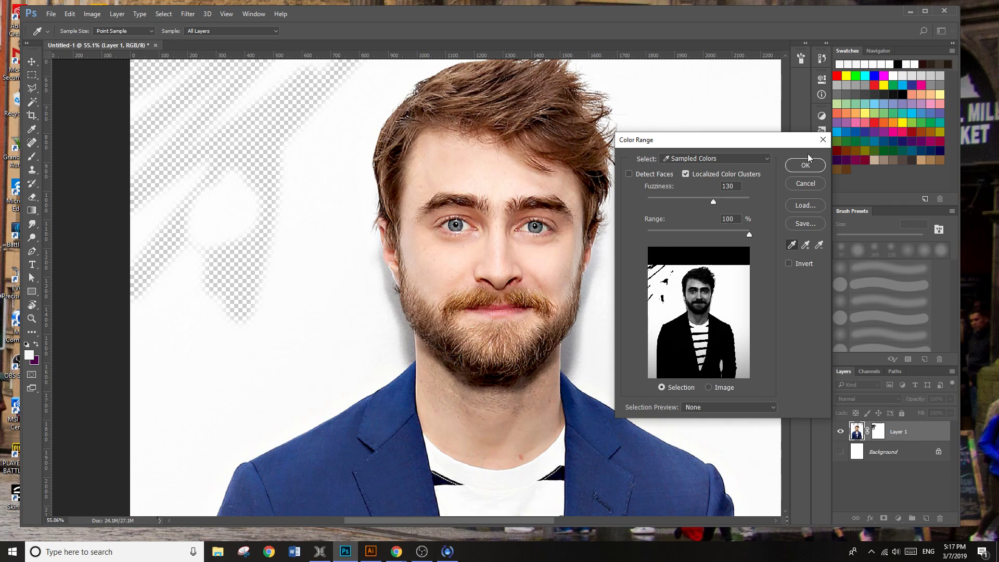
click(799, 168)
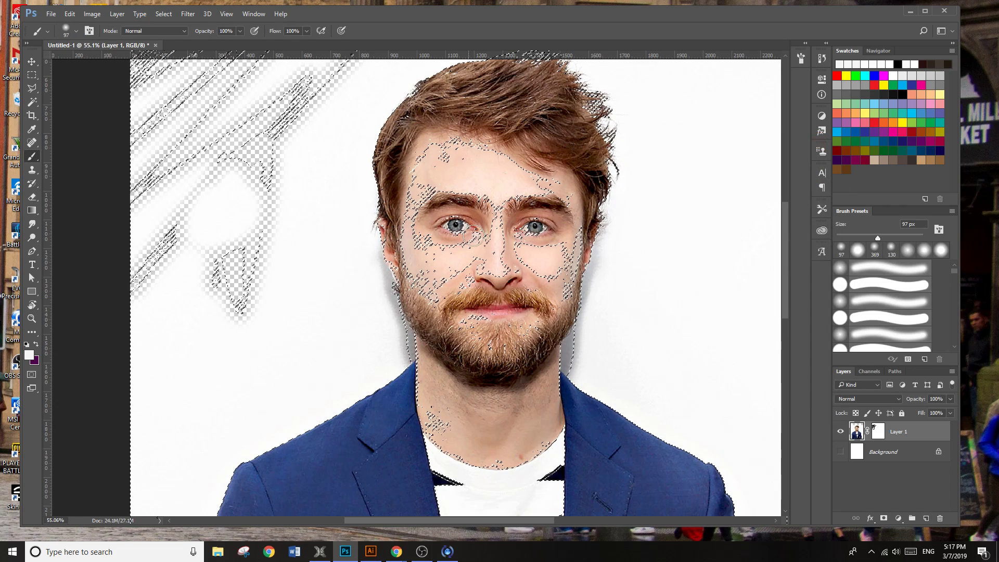
Paint black on the layer mask inside the selection to hide the backdrop around the hair, face, neck and shoulders.
scroll(589, 252, up, 2)
scroll(614, 245, down, 1)
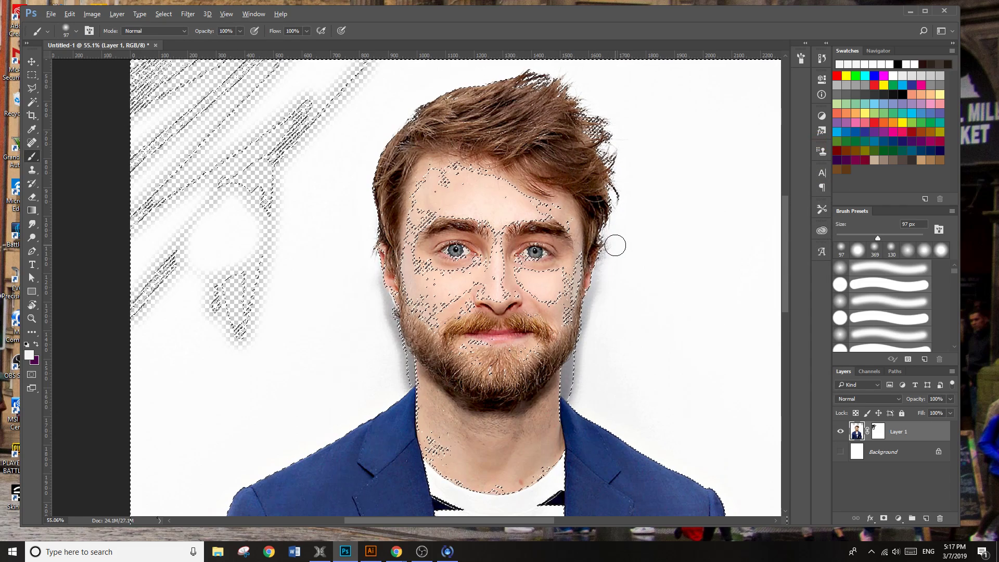
scroll(617, 242, down, 1)
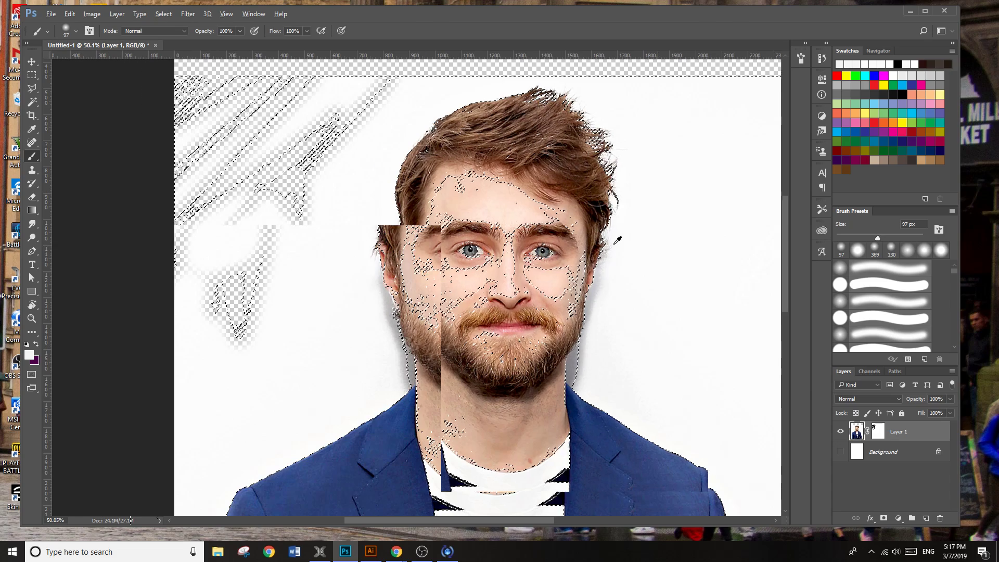
click(878, 437)
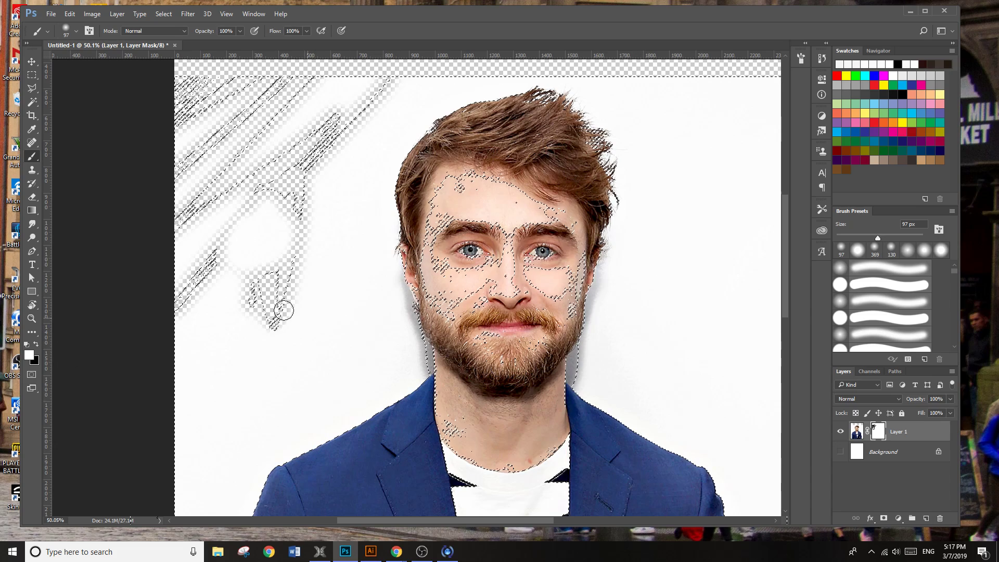
key(x)
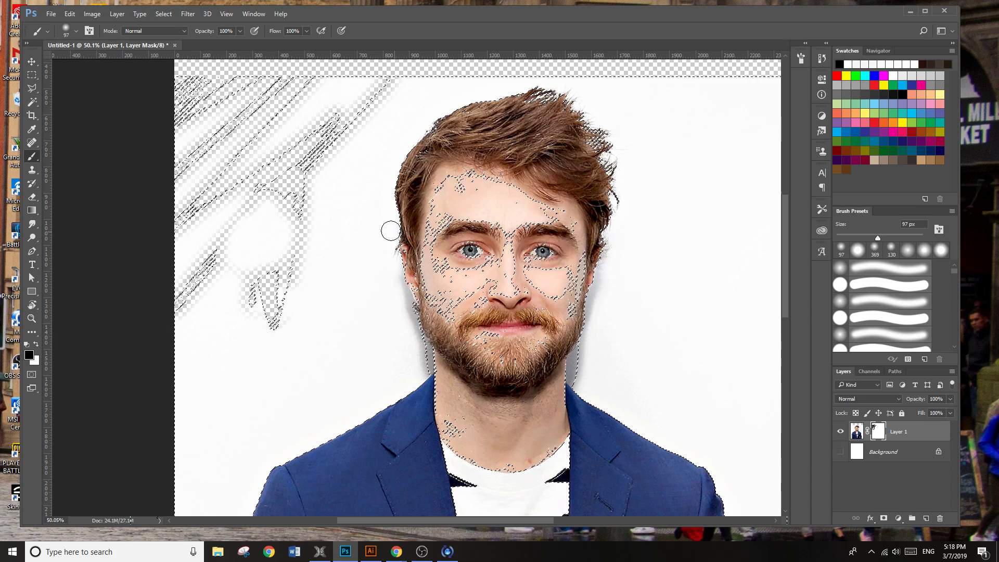
mouse_move(396, 188)
mouse_down()
mouse_move(382, 210)
mouse_move(414, 349)
mouse_move(390, 267)
mouse_up()
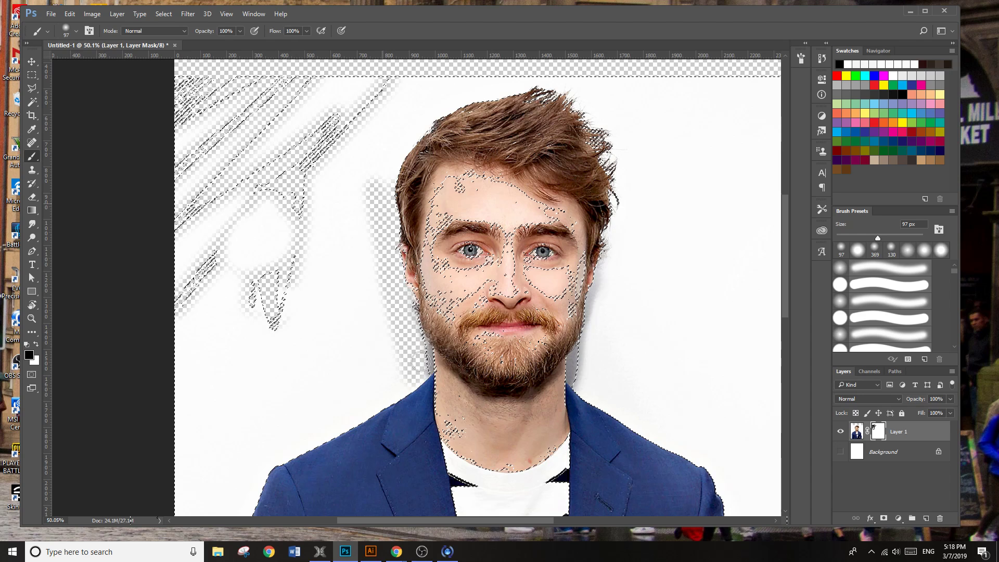
mouse_move(420, 360)
mouse_down()
mouse_move(413, 332)
mouse_move(410, 353)
mouse_move(319, 457)
mouse_move(321, 440)
mouse_move(271, 458)
mouse_move(338, 437)
mouse_up()
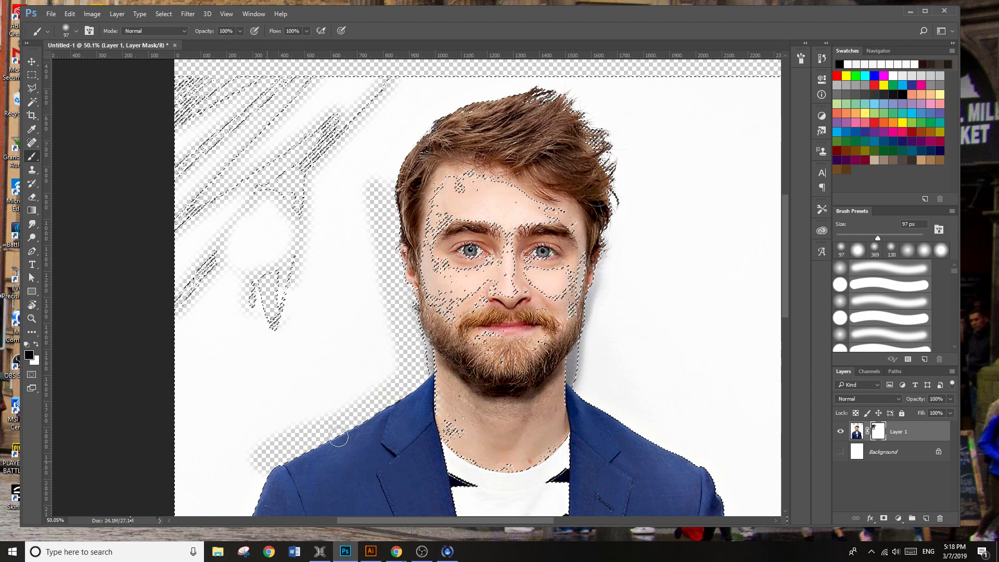
mouse_move(586, 338)
mouse_down()
mouse_move(588, 393)
mouse_move(709, 489)
mouse_move(598, 386)
mouse_move(638, 424)
mouse_move(592, 332)
mouse_move(624, 178)
mouse_move(579, 104)
mouse_move(592, 122)
mouse_move(483, 97)
mouse_move(545, 96)
mouse_move(458, 97)
mouse_move(415, 125)
mouse_move(370, 197)
mouse_move(397, 179)
mouse_move(413, 313)
mouse_move(404, 279)
mouse_up()
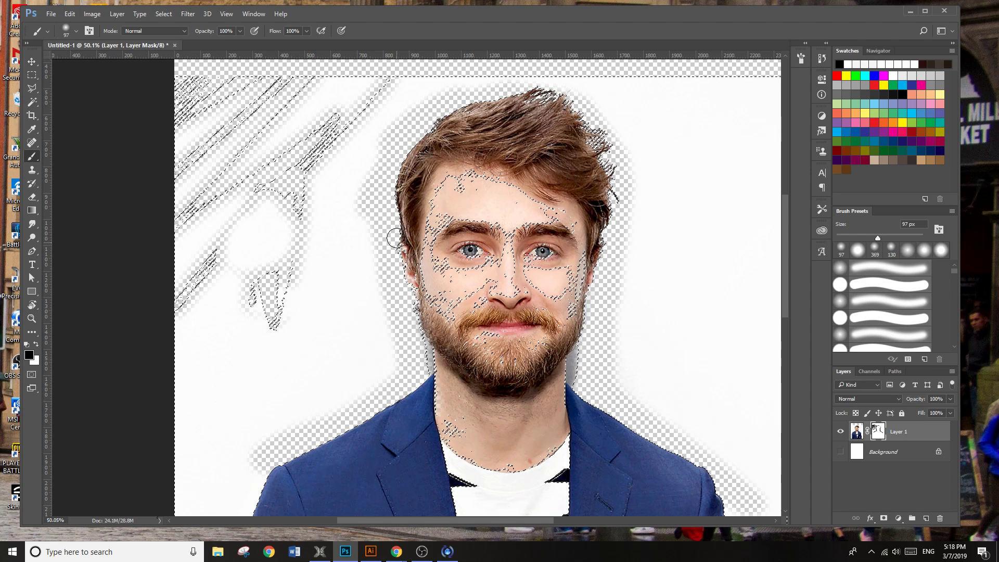
mouse_move(397, 238)
mouse_down()
mouse_move(388, 236)
mouse_move(389, 379)
mouse_up()
Mask out the backdrop along the outer edge of the sleeve beside the pocket and in the gap between that arm and the body.
scroll(389, 379, down, 5)
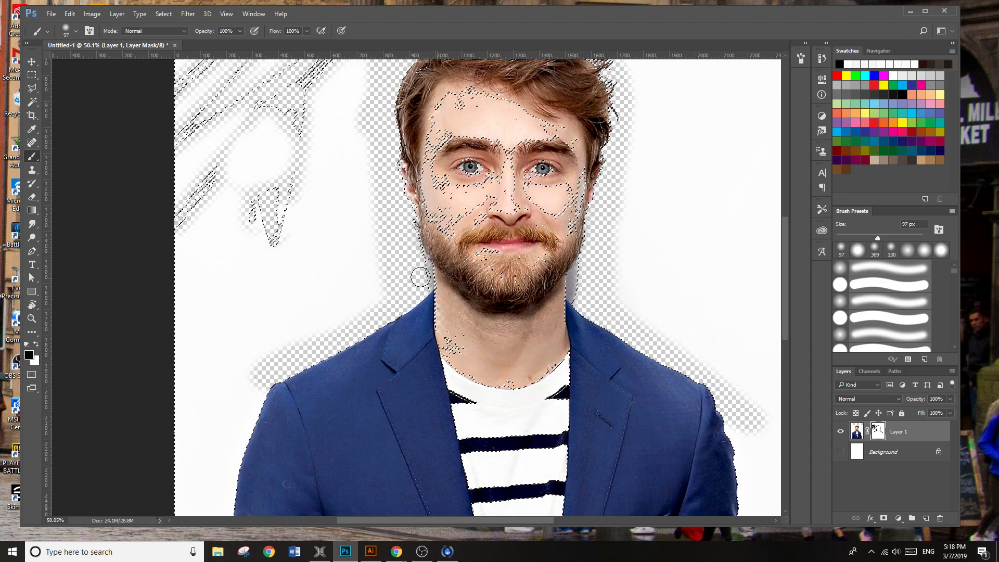
scroll(420, 276, down, 1)
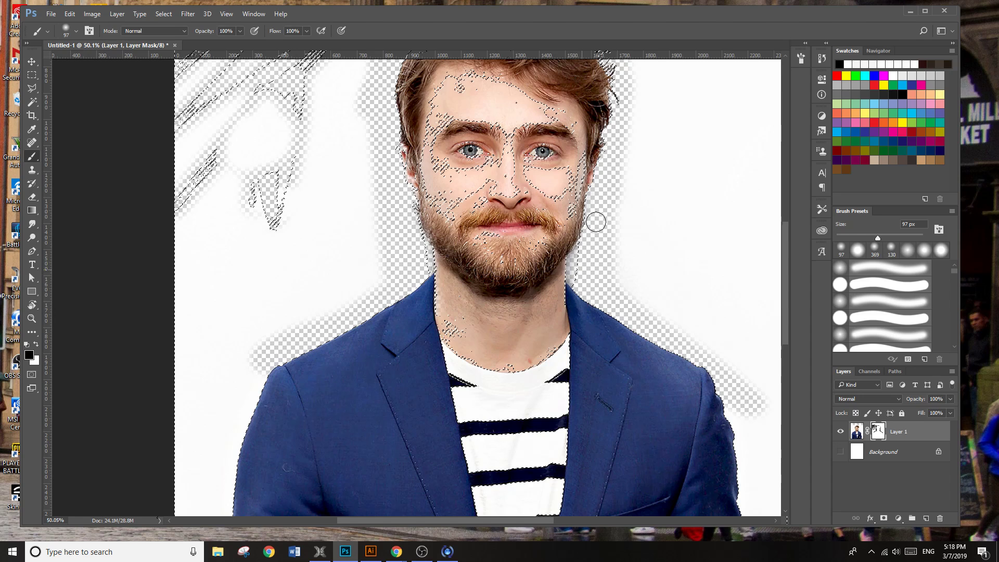
scroll(676, 301, down, 4)
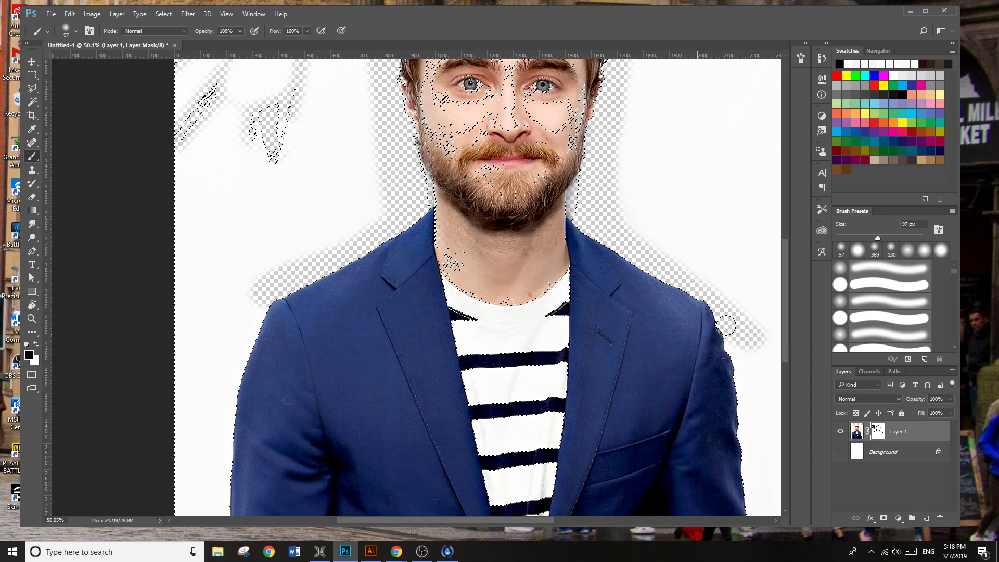
scroll(726, 325, down, 4)
mouse_move(740, 350)
mouse_down()
mouse_move(762, 502)
mouse_move(760, 483)
mouse_up()
mouse_move(661, 467)
mouse_down()
mouse_move(647, 533)
mouse_move(668, 470)
mouse_up()
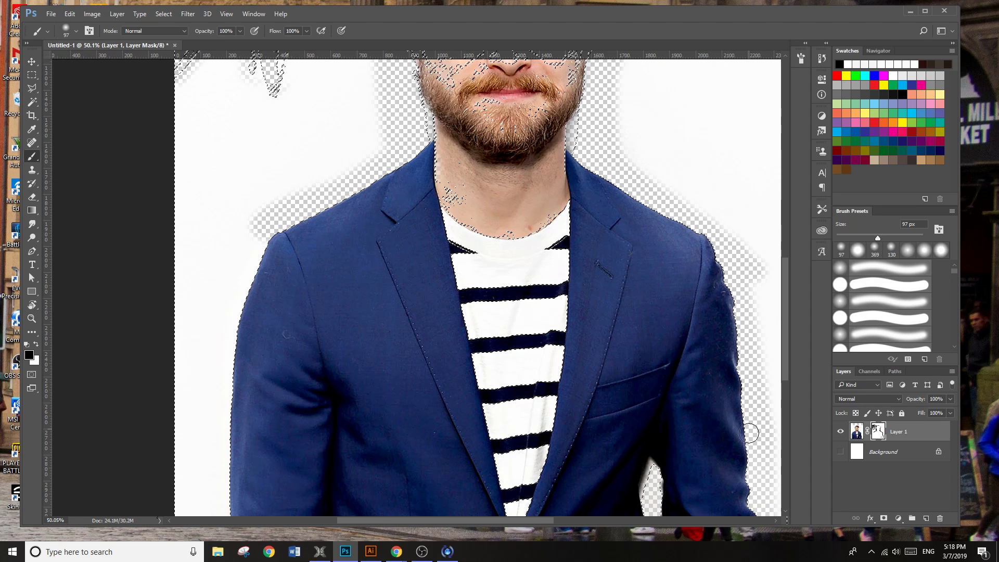
mouse_move(754, 432)
mouse_down()
mouse_move(759, 453)
mouse_move(766, 396)
mouse_move(776, 543)
mouse_up()
Mask out the backdrop along the opposite sleeve, from the shoulder down to the image's lower edge.
scroll(190, 232, down, 1)
scroll(191, 231, down, 1)
mouse_move(262, 205)
mouse_down()
mouse_move(225, 364)
mouse_move(229, 491)
mouse_up()
scroll(232, 497, down, 5)
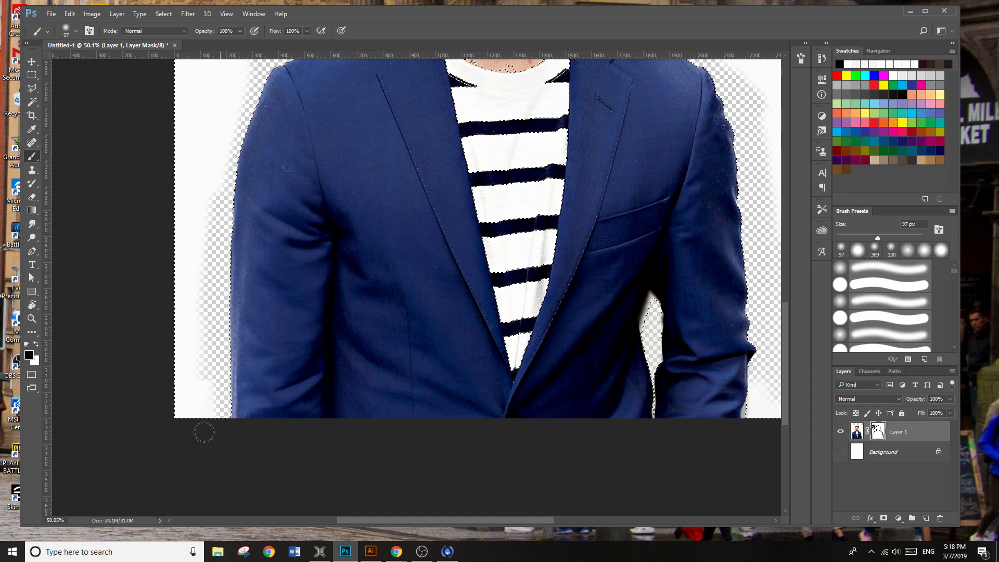
scroll(211, 366, up, 1)
scroll(202, 218, up, 4)
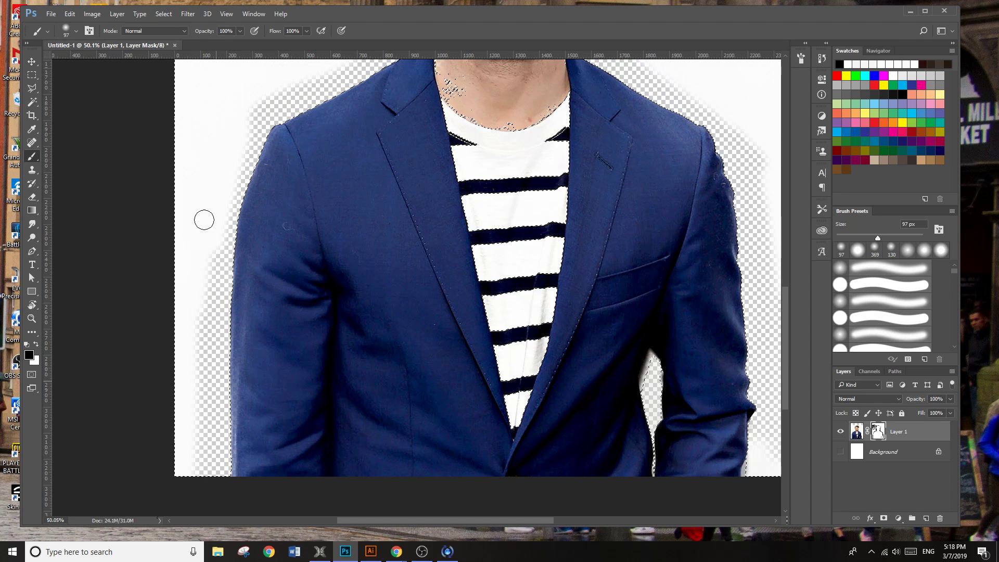
mouse_move(245, 212)
mouse_down()
mouse_move(219, 198)
mouse_move(258, 142)
mouse_move(278, 150)
mouse_move(214, 183)
mouse_move(203, 223)
mouse_move(223, 274)
mouse_up()
scroll(266, 248, down, 1)
scroll(268, 242, up, 2)
scroll(268, 241, up, 3)
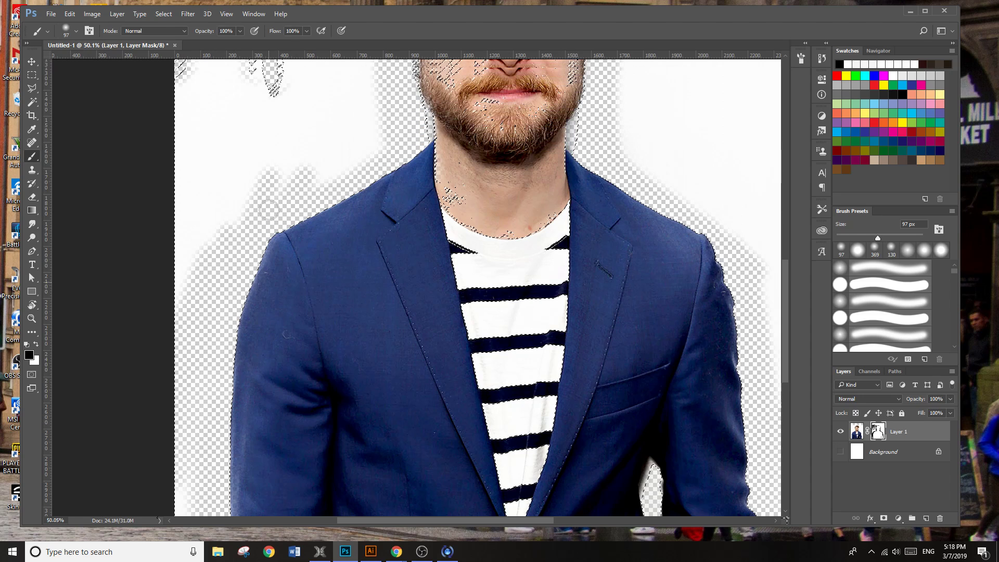
scroll(276, 189, left, 4)
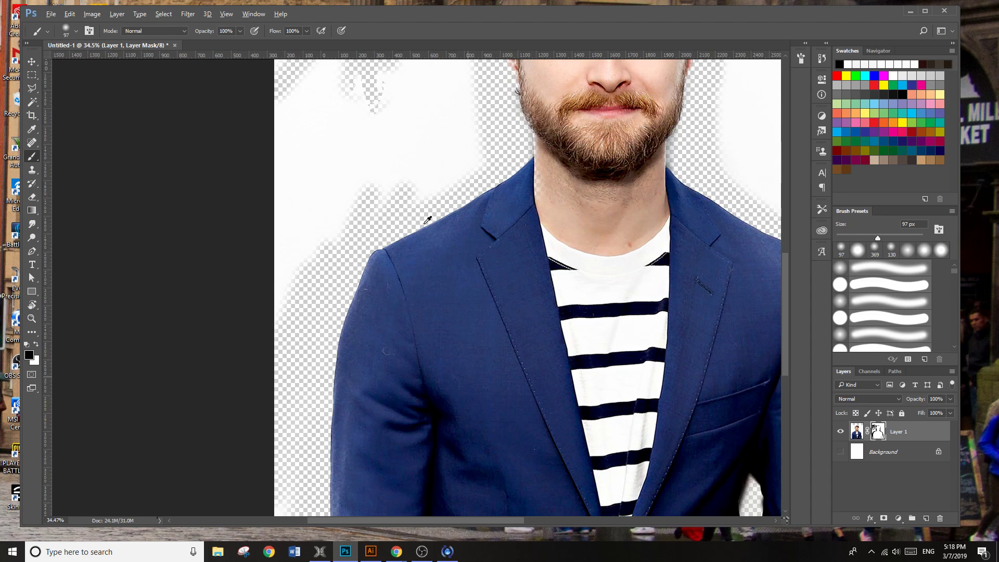
scroll(423, 218, down, 3)
key(alt+w)
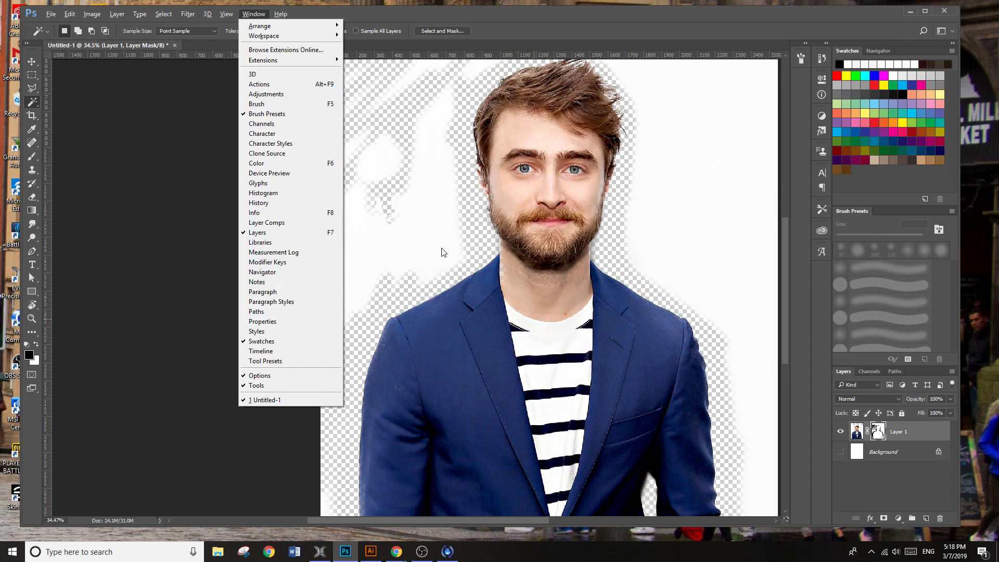
key(Escape)
key(w)
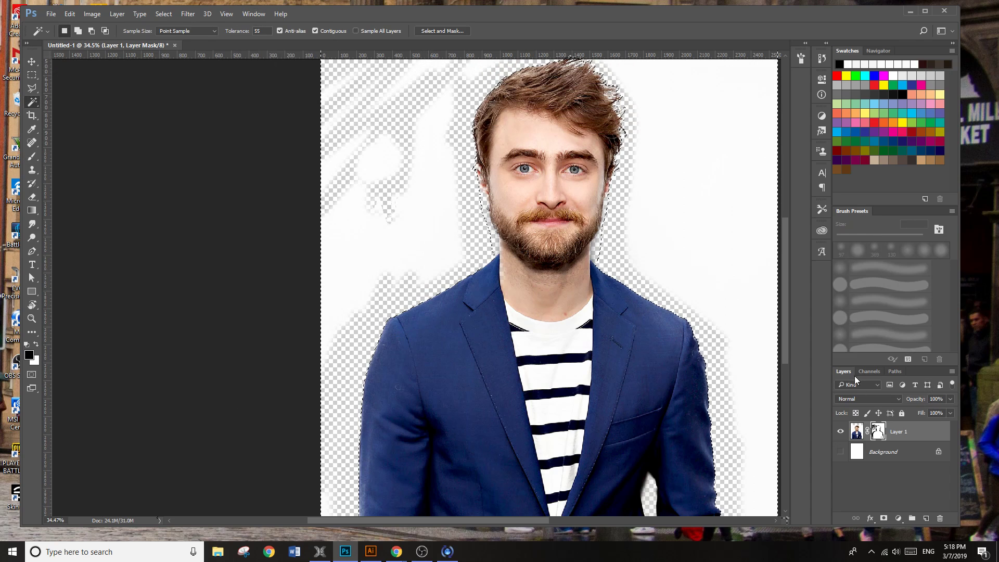
click(857, 431)
key(ctrl+d)
click(878, 432)
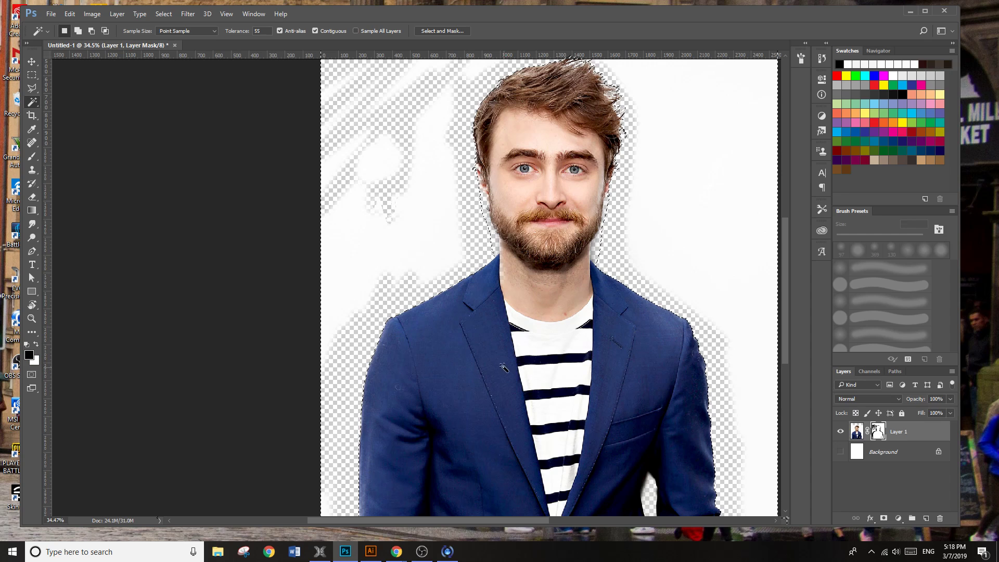
Enlarge the brush to 2520 px and hide the remaining backdrop around the figure with black on the layer mask.
key(b)
right_click(394, 208)
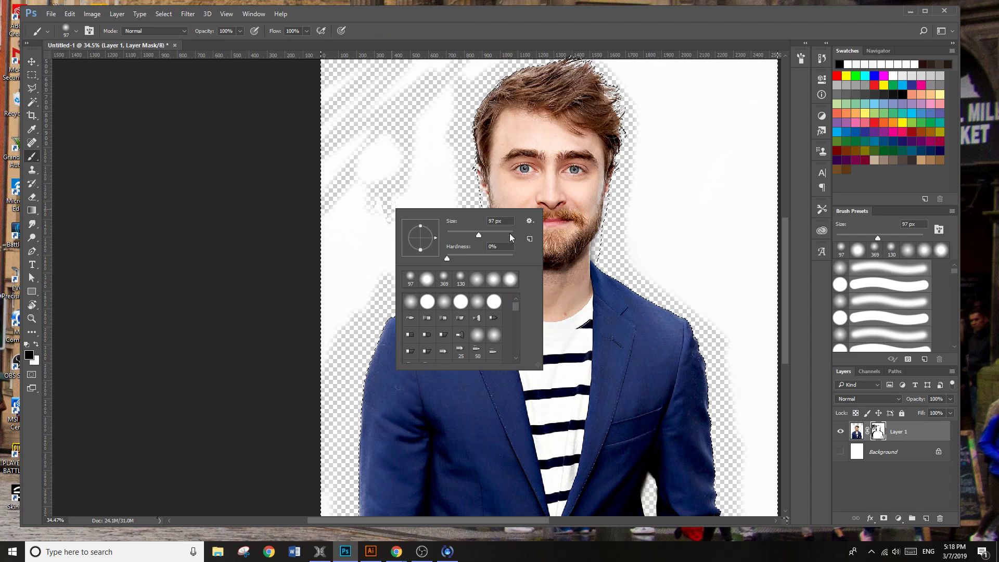
click(509, 235)
click(383, 199)
mouse_move(384, 199)
mouse_down()
mouse_move(359, 241)
mouse_move(361, 303)
mouse_move(361, 204)
mouse_move(447, 291)
mouse_up()
scroll(509, 301, up, 2)
mouse_move(579, 241)
mouse_down()
mouse_move(654, 234)
mouse_move(630, 196)
mouse_move(692, 234)
mouse_up()
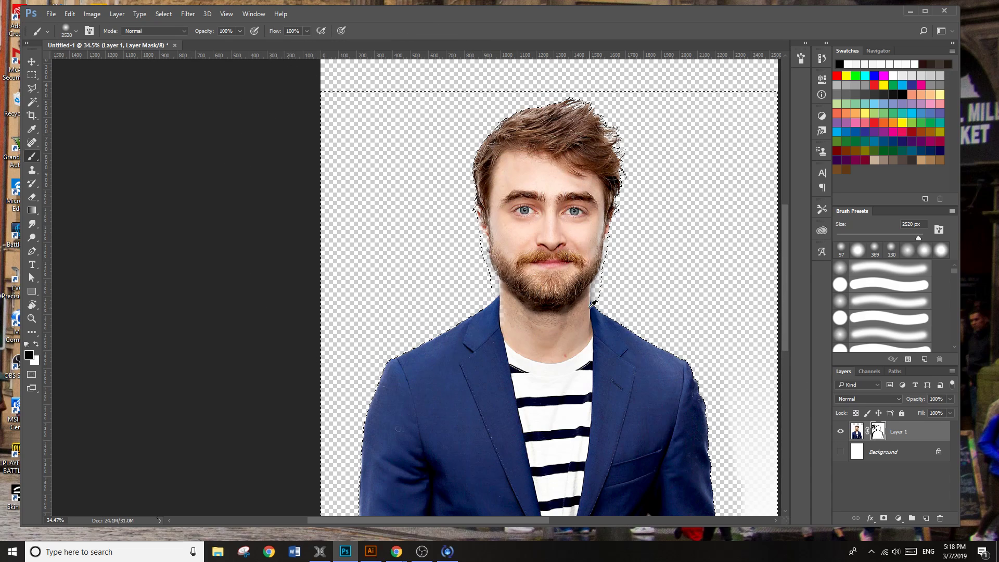
Hide the leftover backdrop beside the pocket-side sleeve and lower edge with the large black brush on the layer mask.
scroll(569, 290, down, 2)
scroll(618, 296, down, 3)
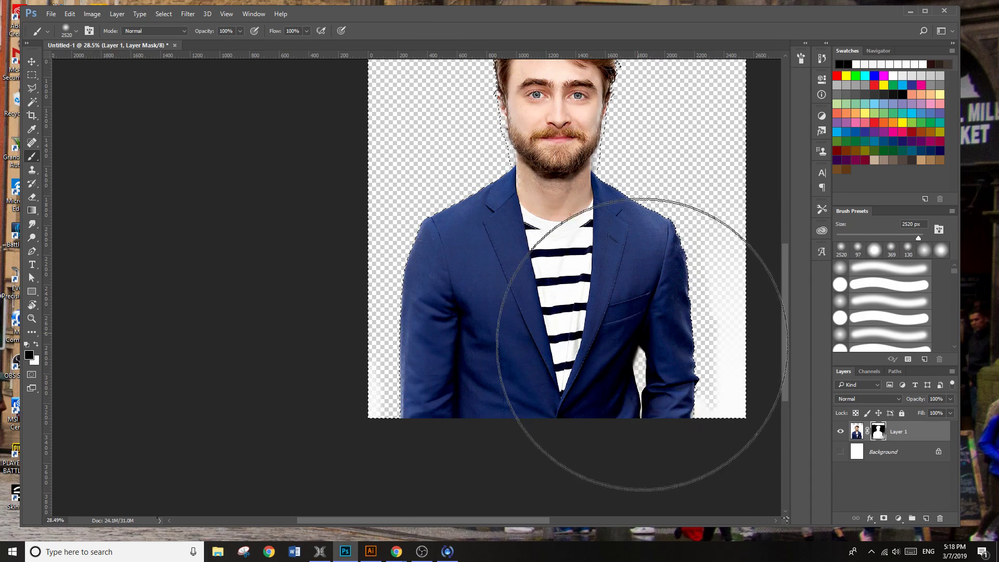
mouse_move(626, 401)
mouse_down()
mouse_move(635, 415)
mouse_move(633, 359)
mouse_up()
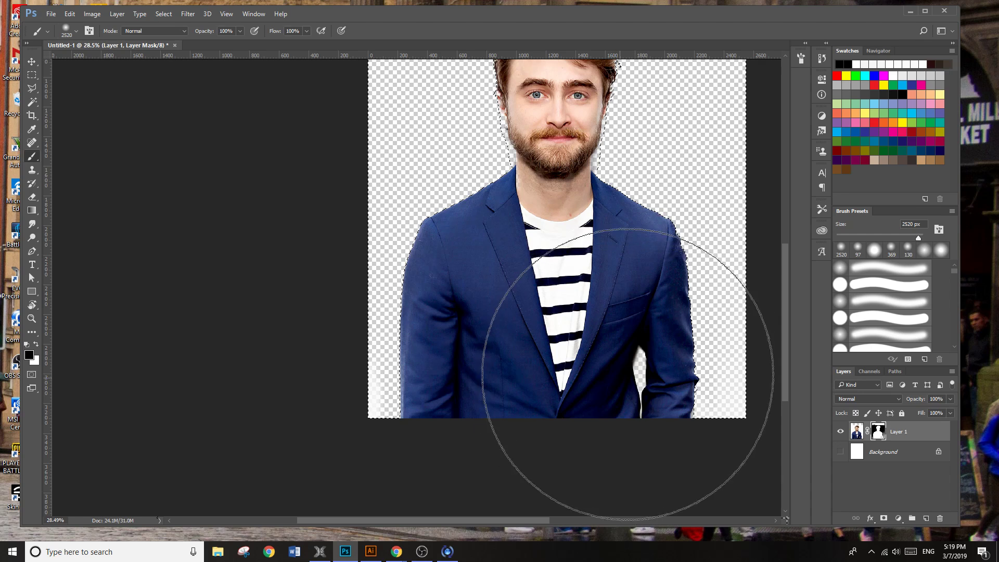
scroll(583, 156, up, 4)
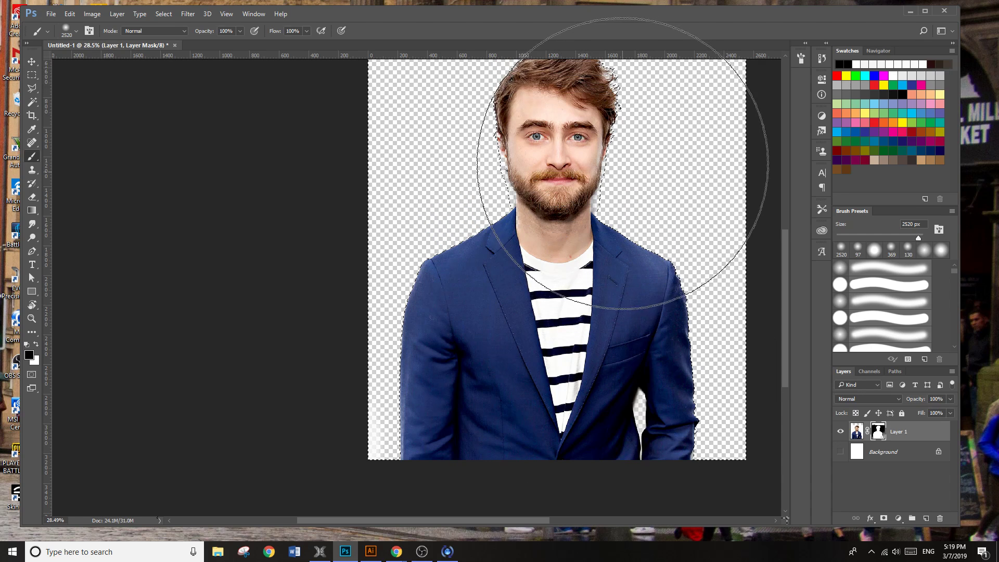
Reduce the brush size to 91 px and deselect the Color Range selection.
right_click(628, 164)
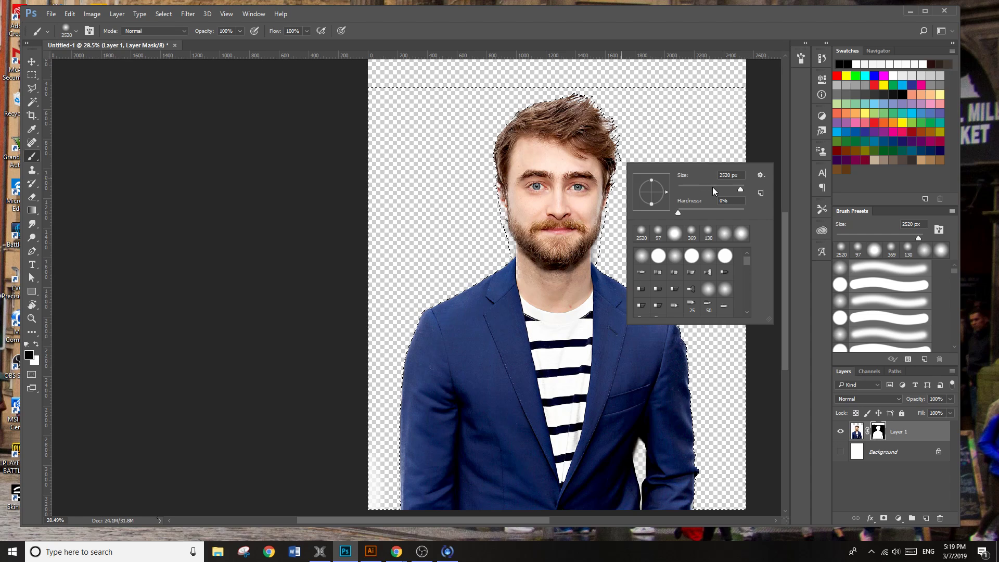
drag(714, 192, 707, 193)
click(645, 114)
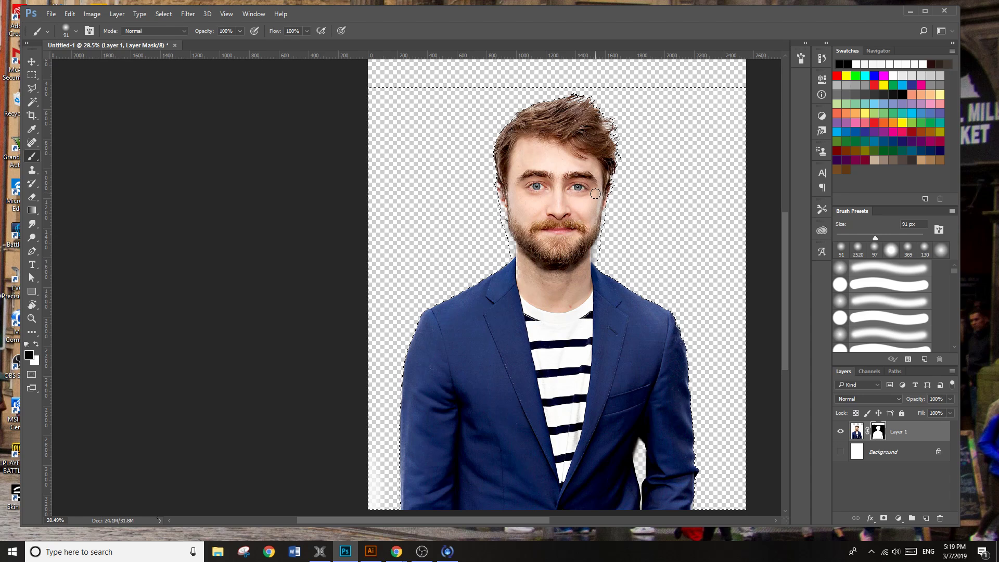
key(ctrl+d)
Paint white on the layer mask to restore the partly hidden ear and the hair and beard edge beside it.
scroll(483, 188, up, 2)
scroll(483, 188, up, 5)
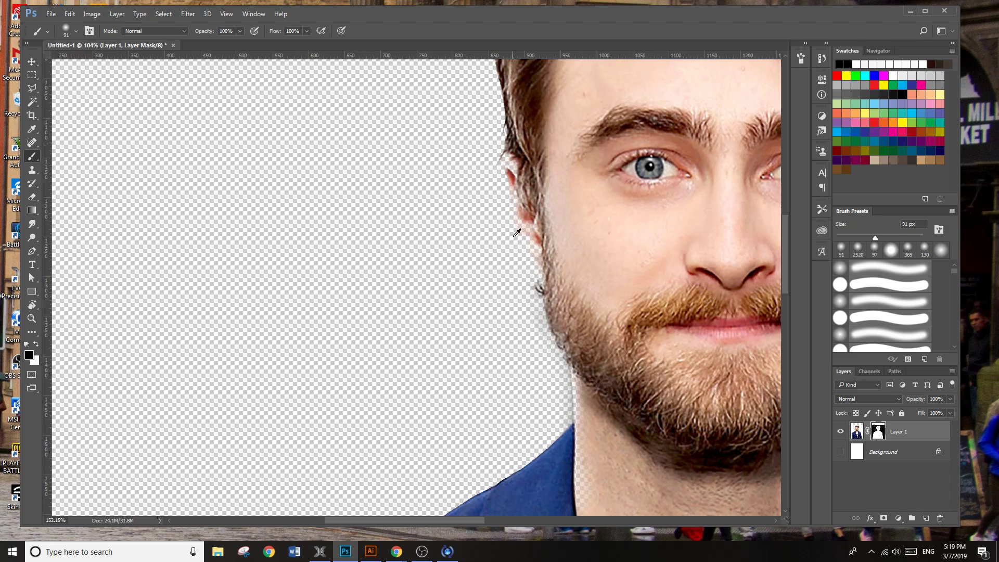
scroll(529, 219, up, 2)
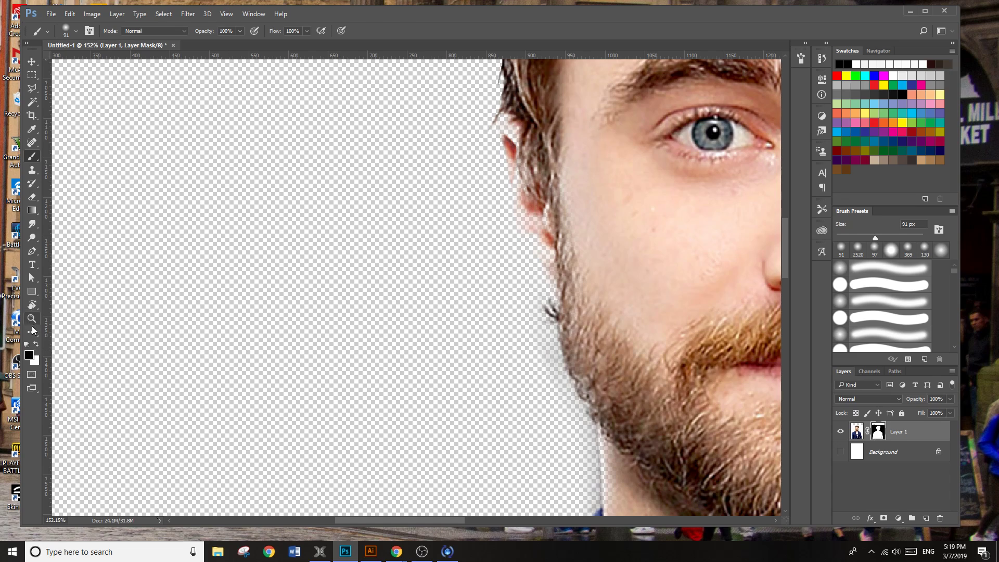
click(36, 344)
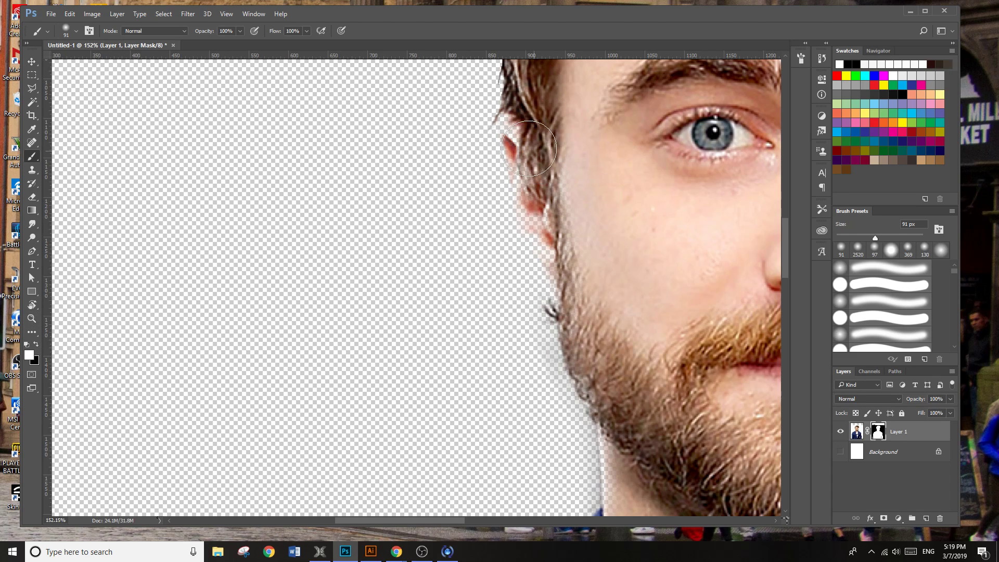
mouse_move(528, 132)
mouse_down()
mouse_move(548, 243)
mouse_move(538, 176)
mouse_move(582, 330)
mouse_move(558, 151)
mouse_move(528, 127)
mouse_move(528, 183)
mouse_move(524, 100)
mouse_move(550, 295)
mouse_move(519, 102)
mouse_move(593, 334)
mouse_up()
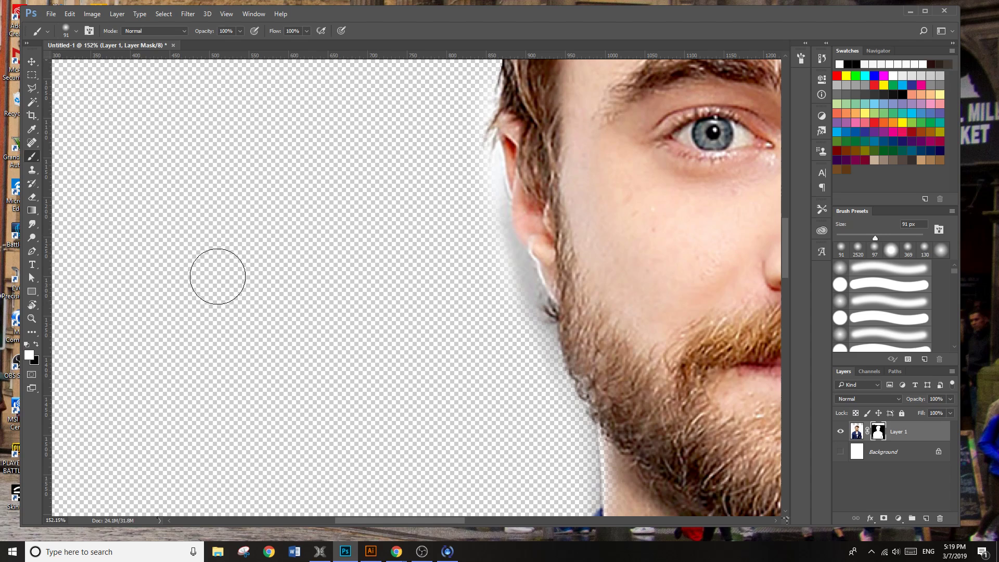
Hide the backdrop fringe around the restored ear with black on the mask, using a 59 px brush at 59% hardness.
click(36, 344)
right_click(297, 243)
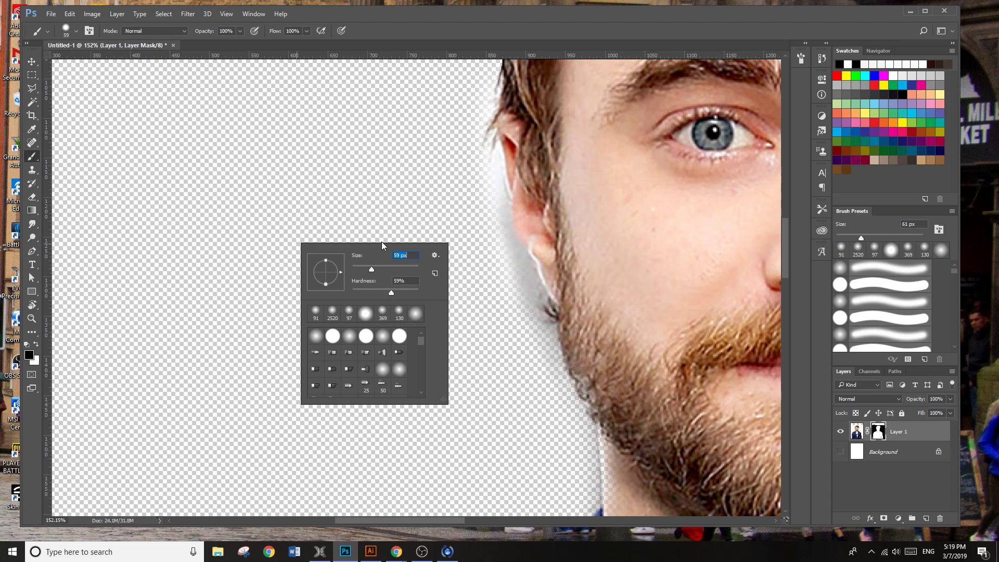
key(Return)
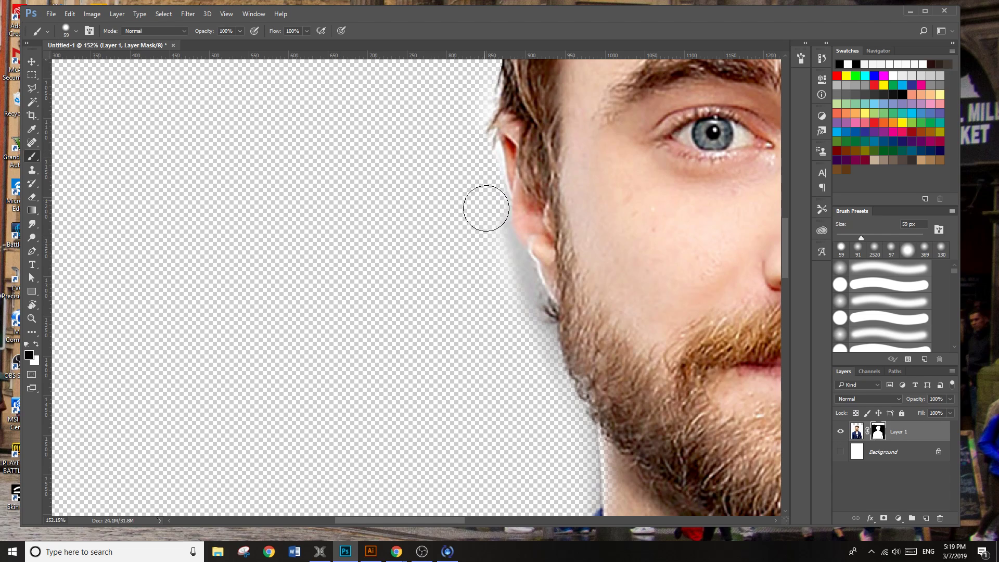
mouse_move(486, 209)
mouse_down()
mouse_move(531, 338)
mouse_move(517, 315)
mouse_up()
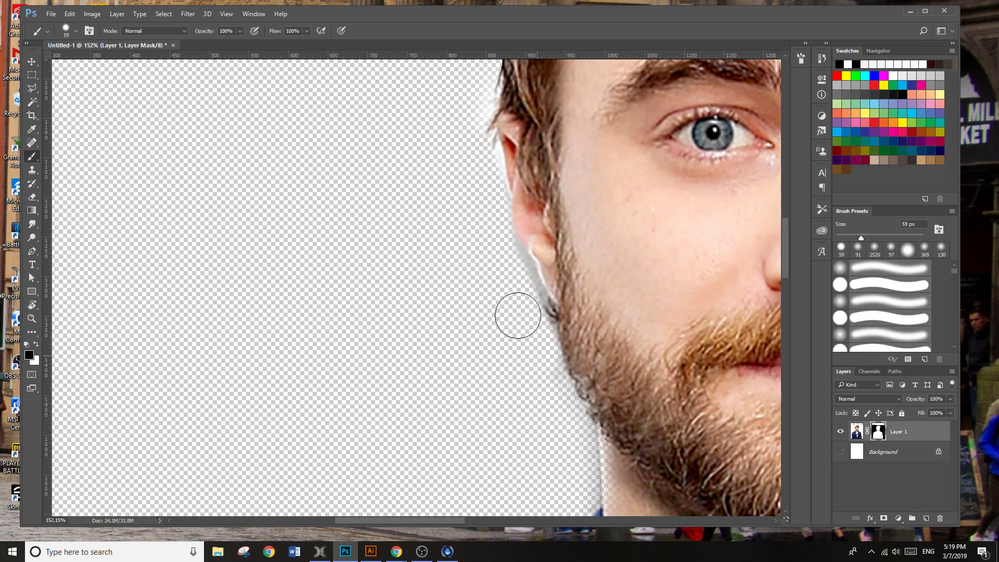
scroll(404, 218, down, 2)
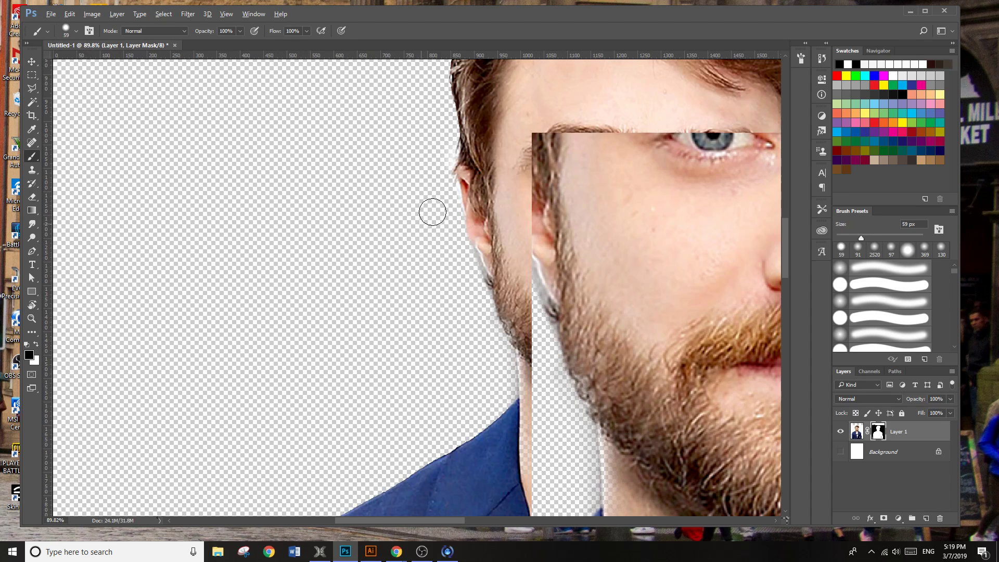
scroll(432, 209, down, 1)
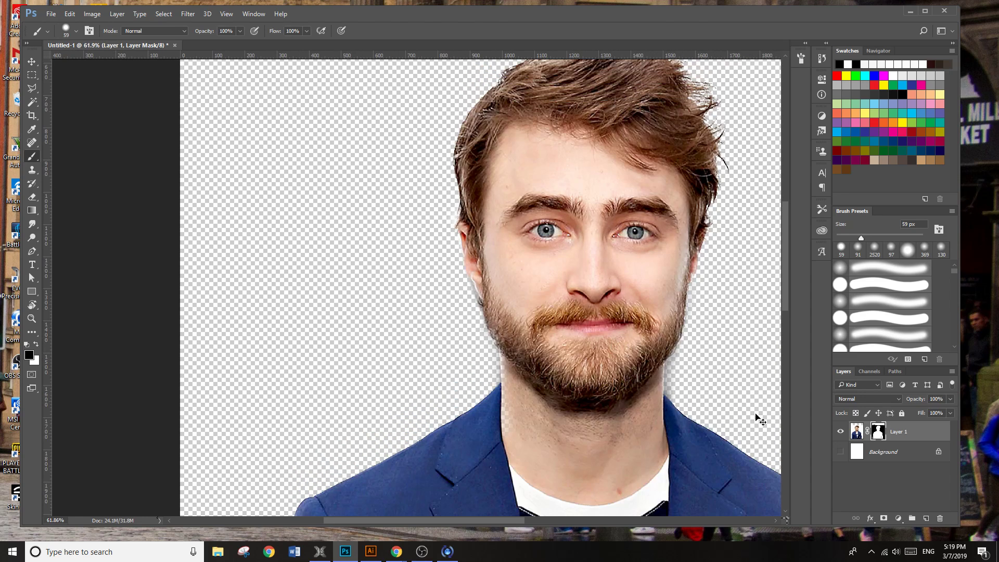
Show the white Background layer beneath the masked portrait.
scroll(758, 418, up, 2)
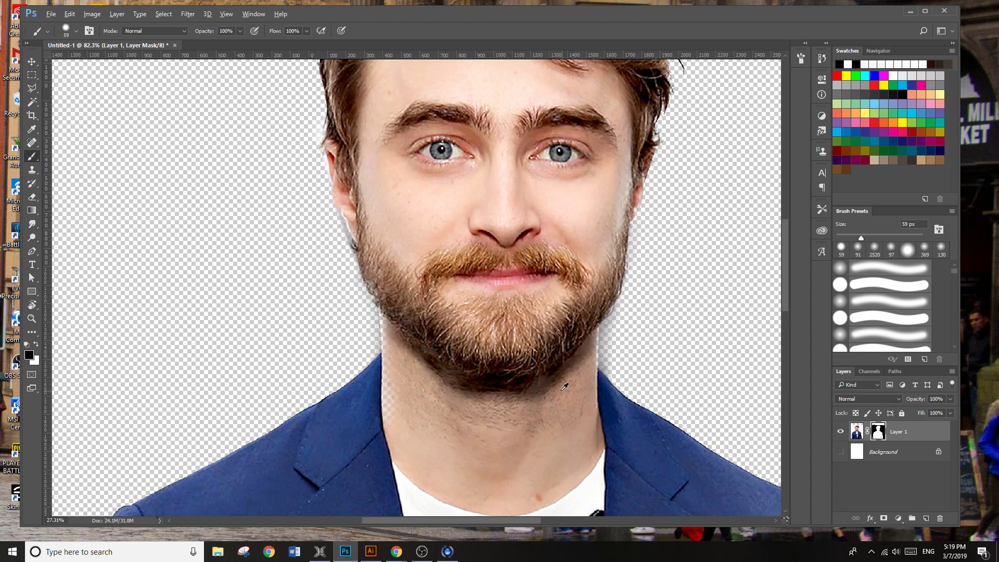
scroll(564, 386, down, 3)
click(31, 62)
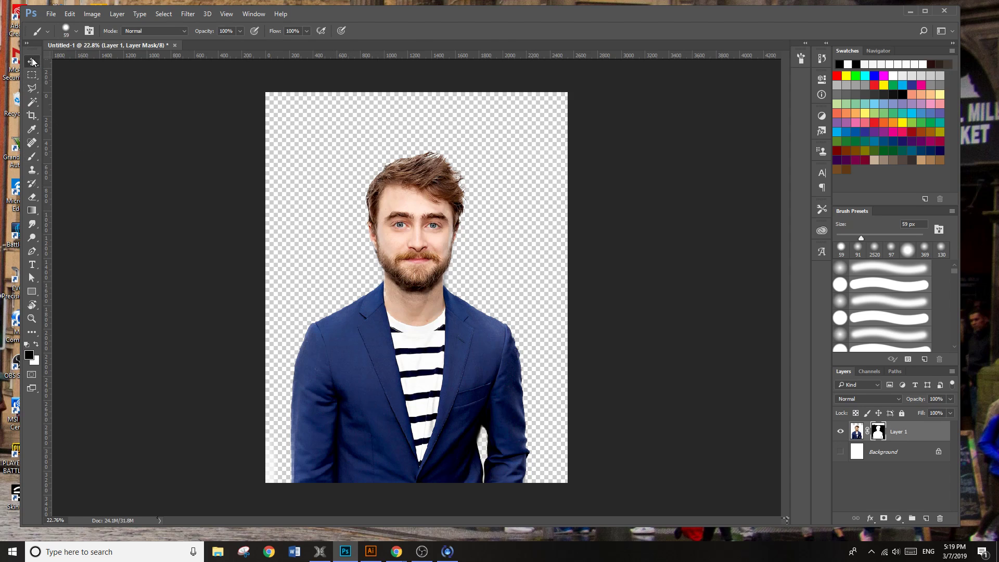
click(842, 452)
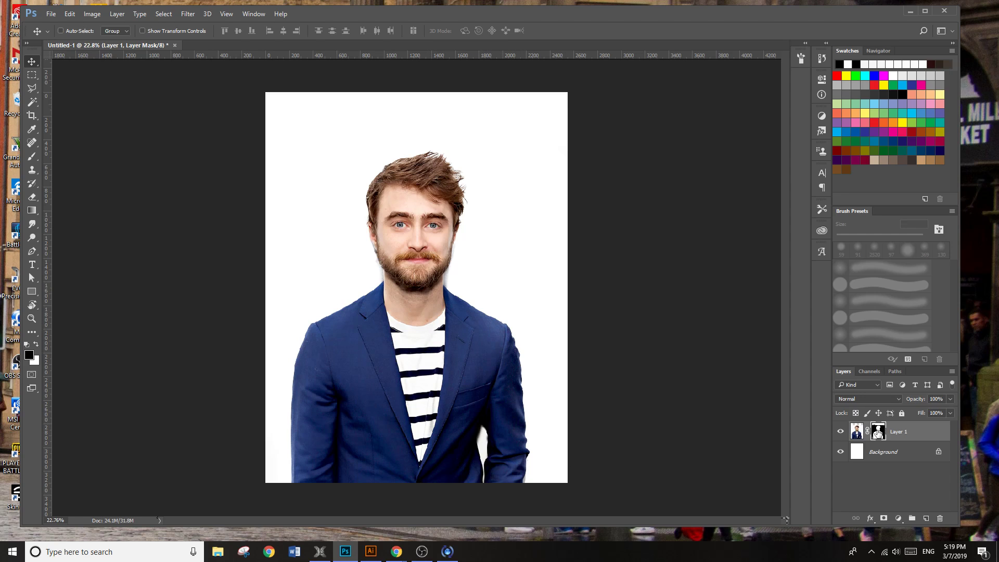
Paint white on the layer mask to restore the faded jacket edges around the gap between arm and body.
scroll(515, 466, up, 3)
scroll(516, 460, down, 3)
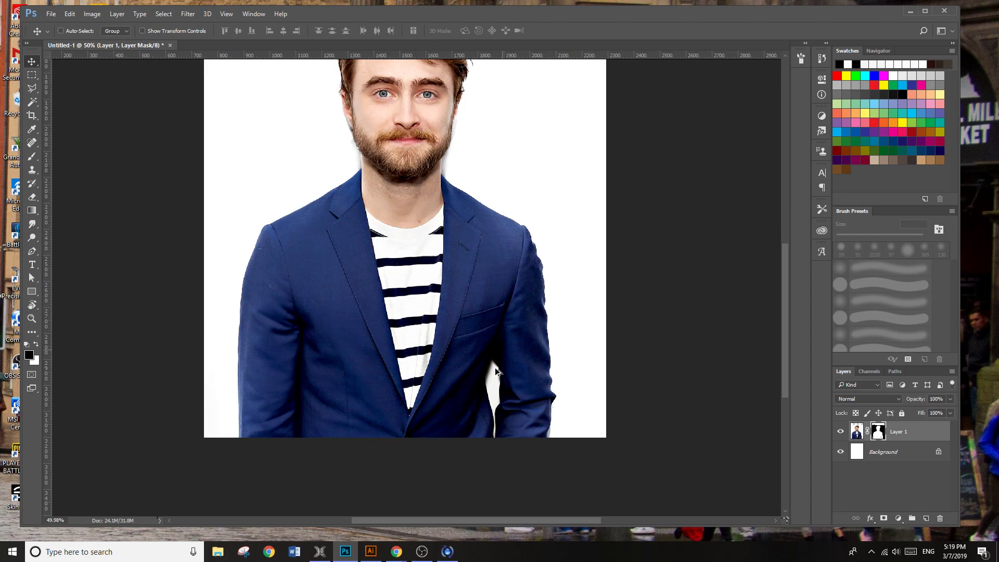
scroll(496, 371, up, 2)
key(b)
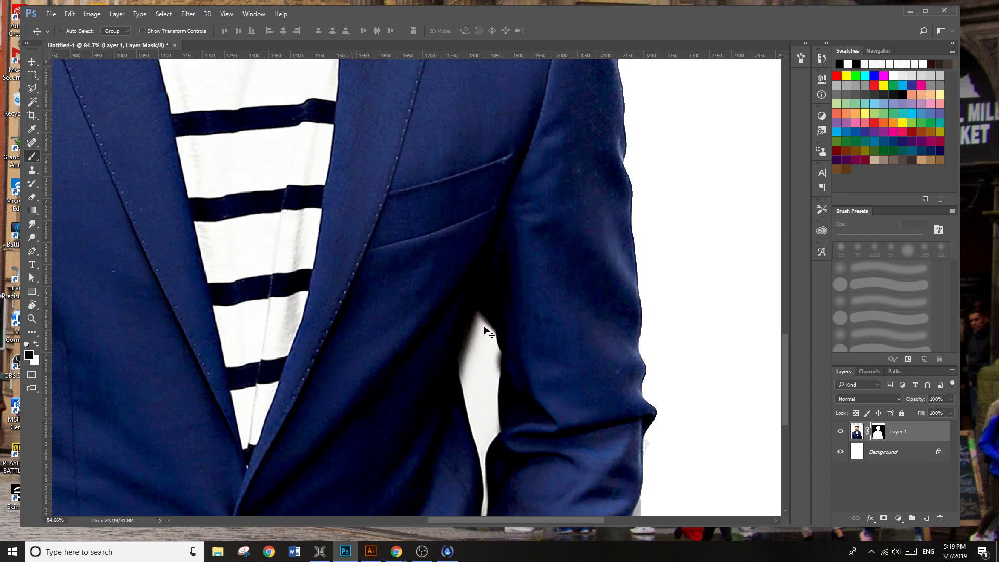
click(36, 344)
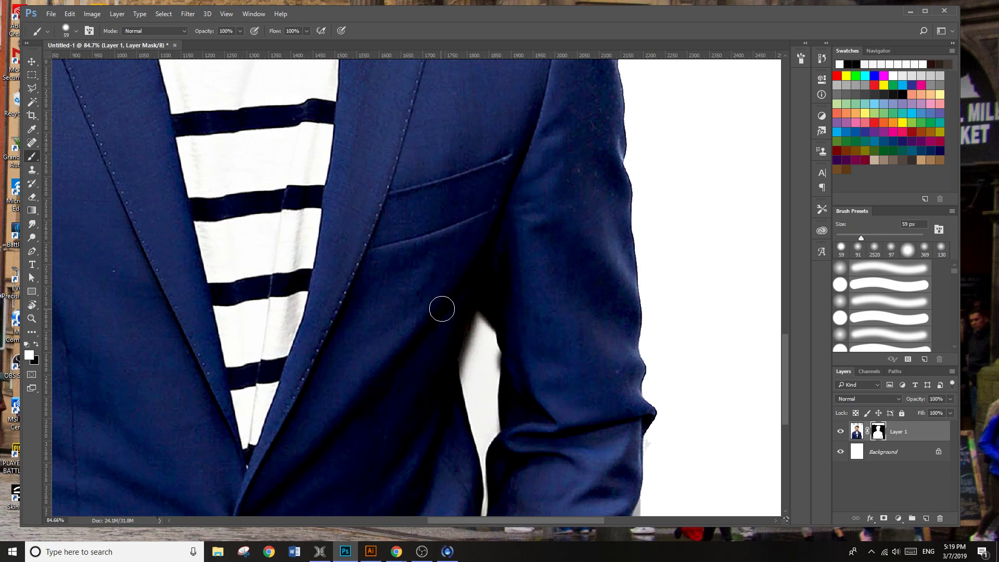
mouse_move(469, 333)
mouse_down()
mouse_move(455, 395)
mouse_move(484, 454)
mouse_move(488, 421)
mouse_up()
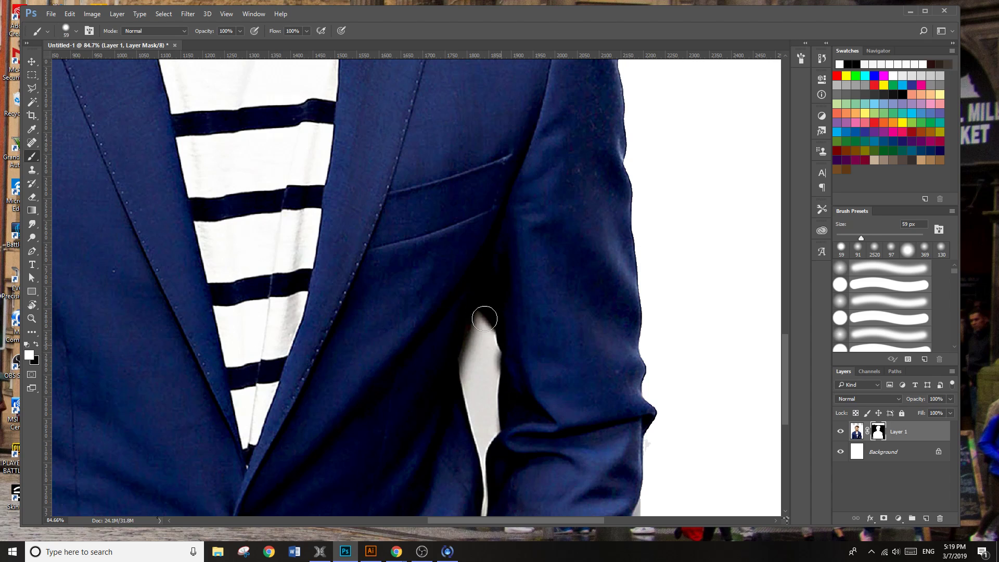
scroll(406, 343, down, 4)
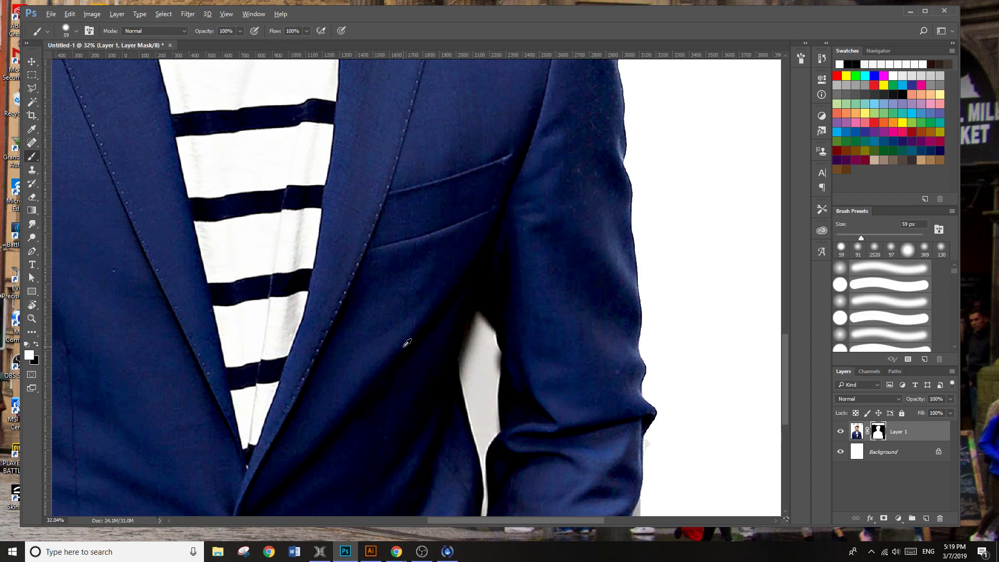
scroll(415, 351, up, 4)
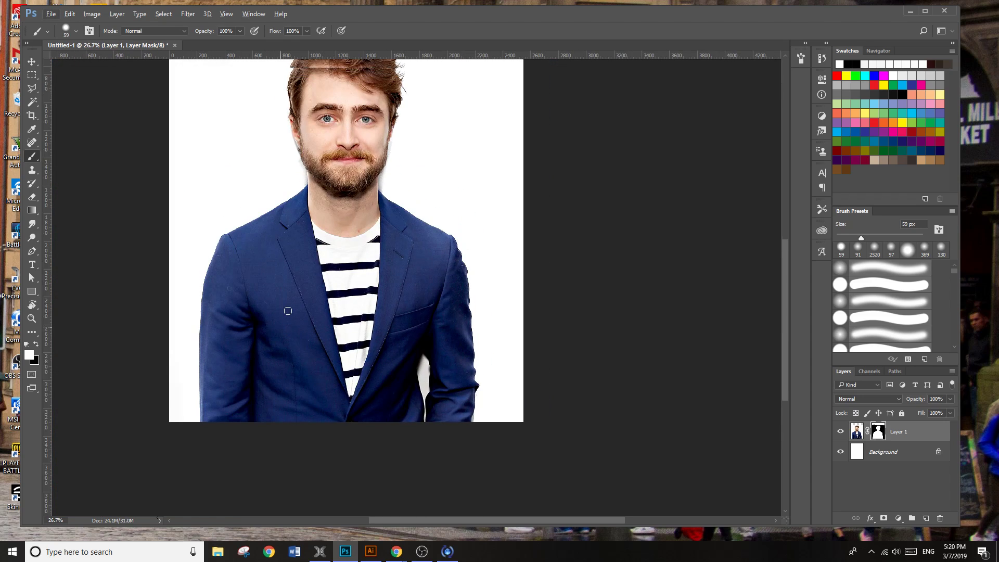
Add the text "Lumops" in the empty area beside the top of the head and color it #293e6e, sampled from the jacket.
scroll(460, 243, left, 2)
scroll(460, 243, up, 2)
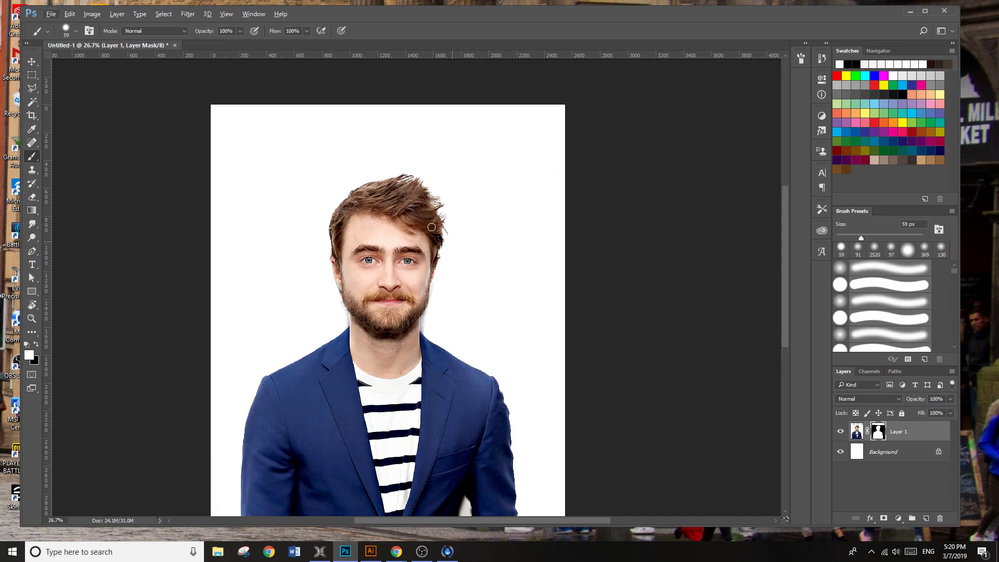
key(v)
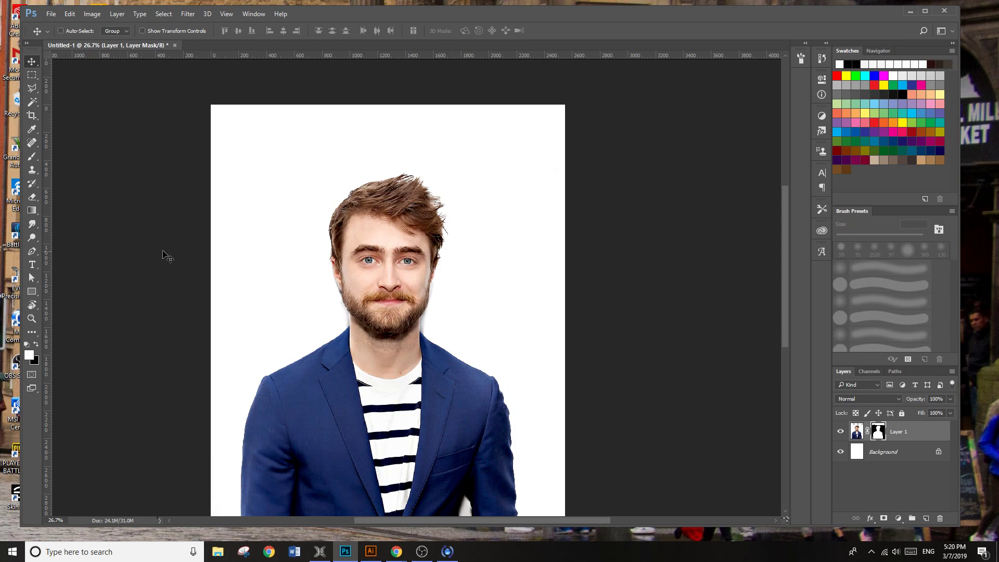
key(t)
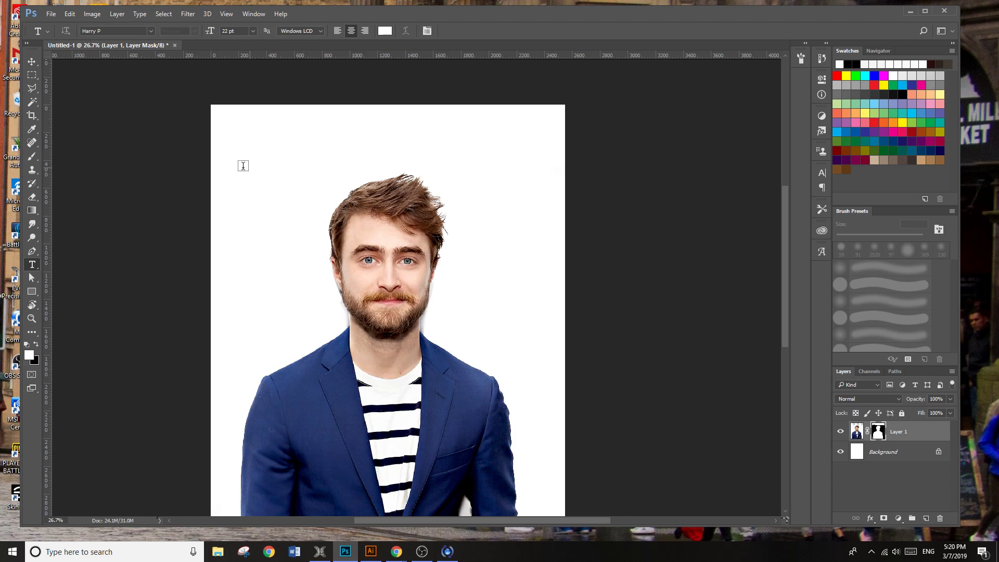
click(243, 167)
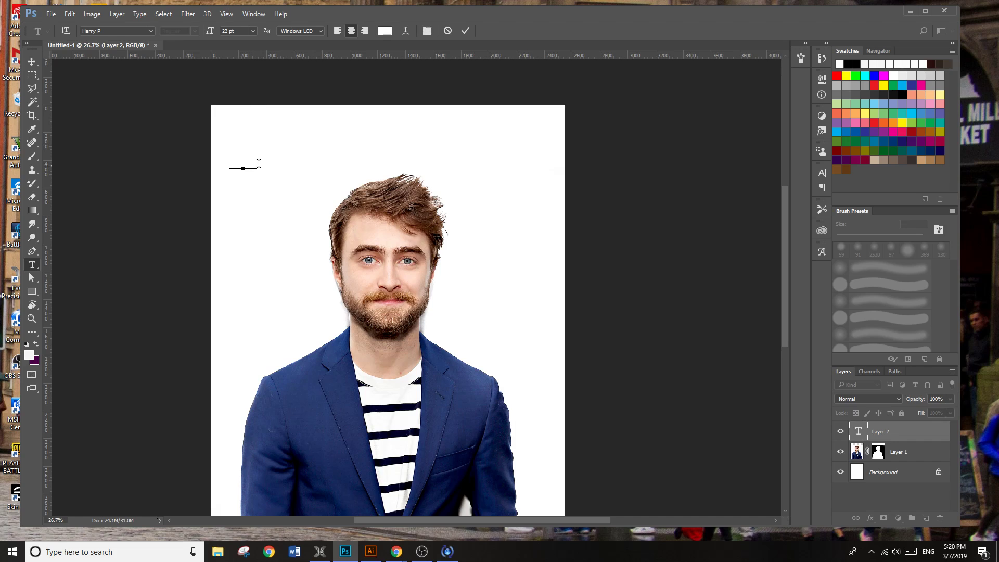
drag(258, 164, 222, 164)
click(385, 31)
click(445, 385)
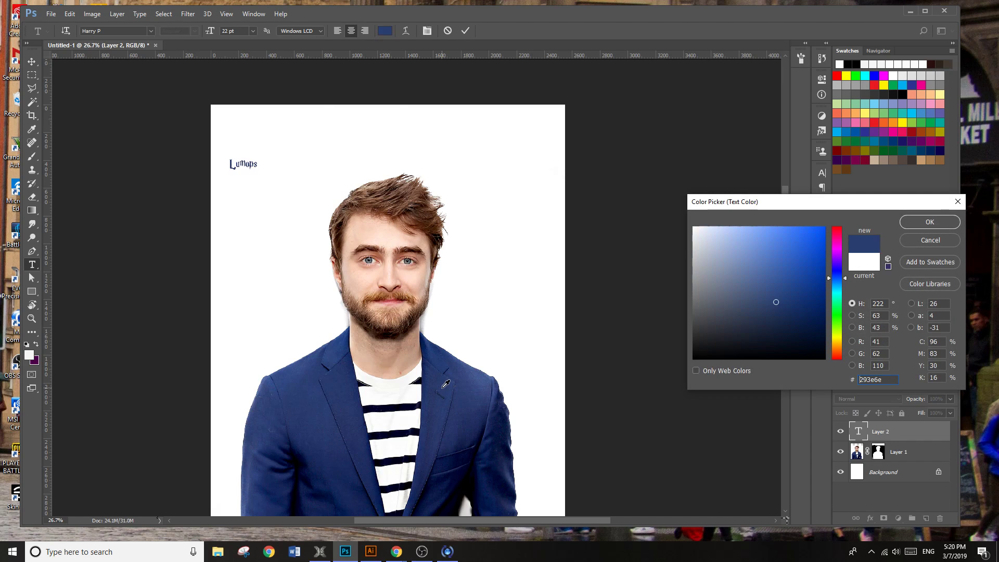
click(930, 222)
click(256, 165)
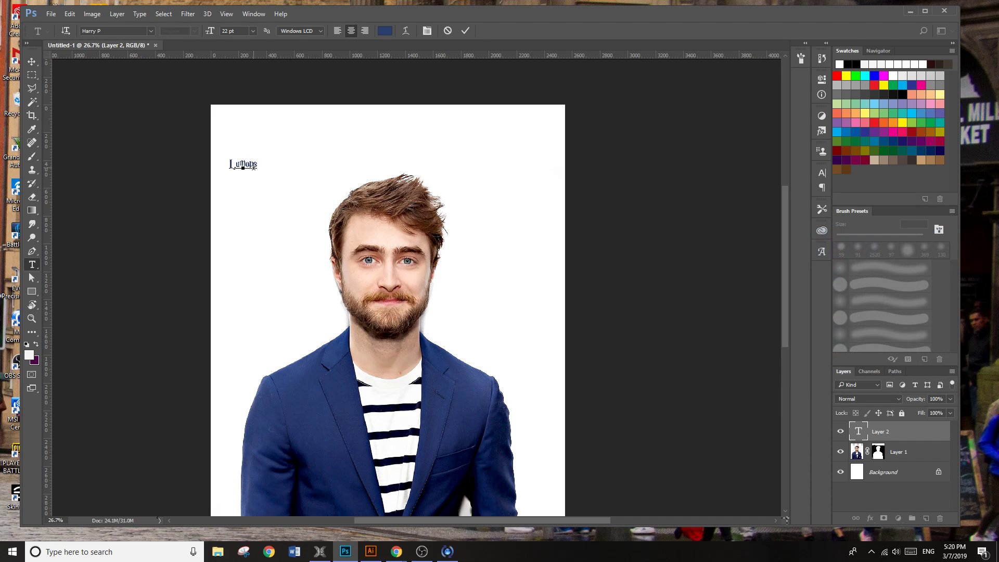
click(254, 164)
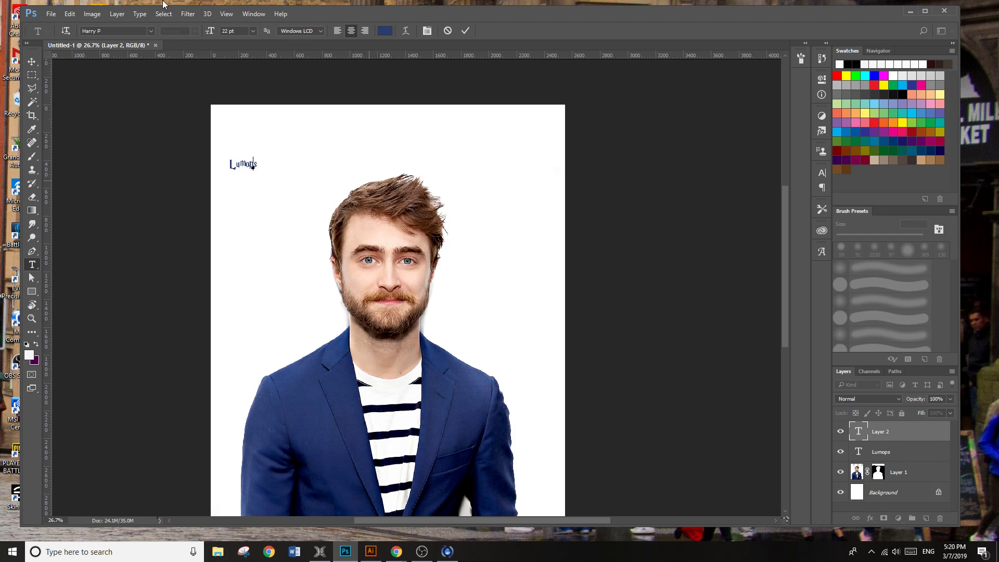
click(32, 63)
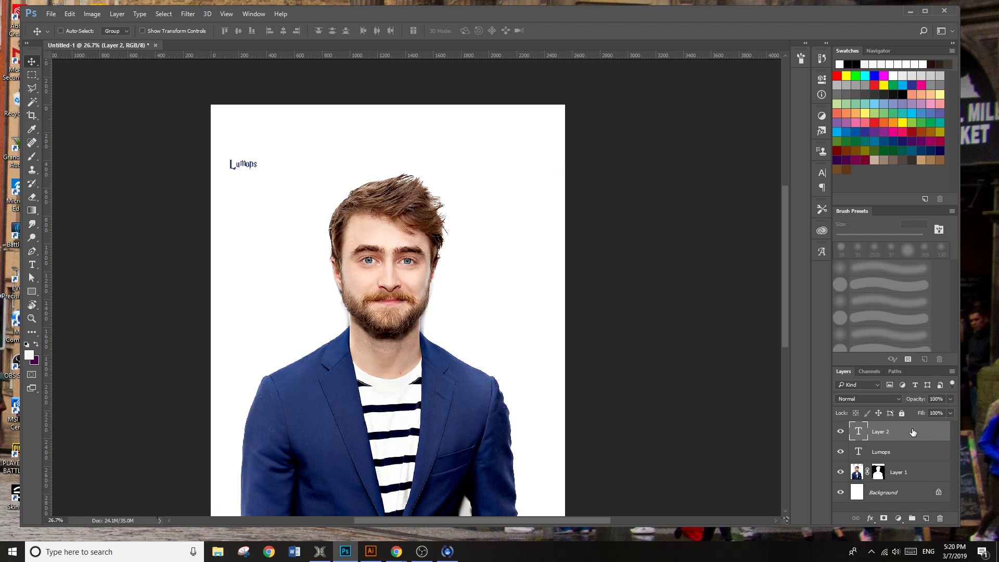
key(Delete)
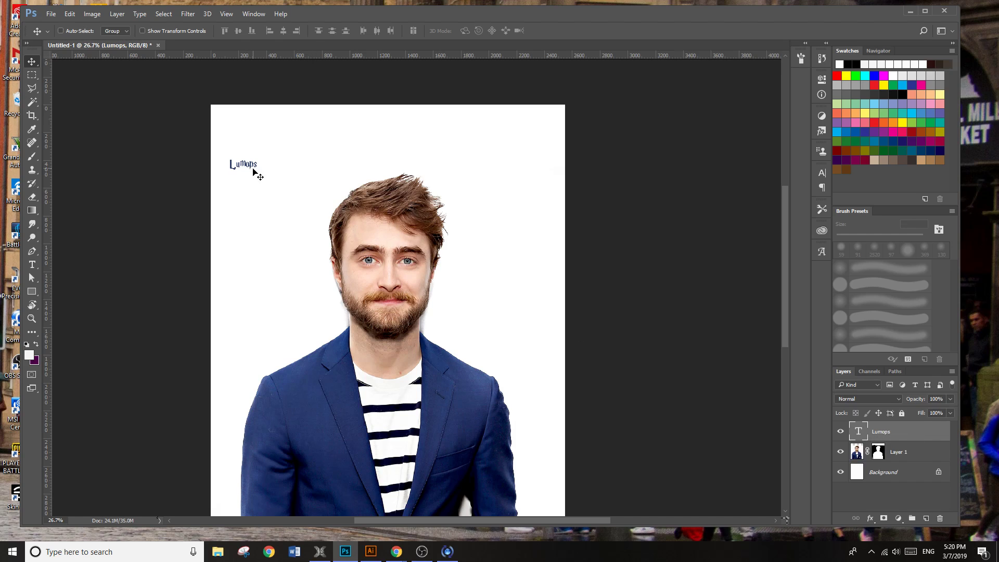
Move the "Lumops" text over the top of the head and enlarge it to about 151 pt.
drag(254, 169, 420, 194)
key(ctrl+t)
key(Return)
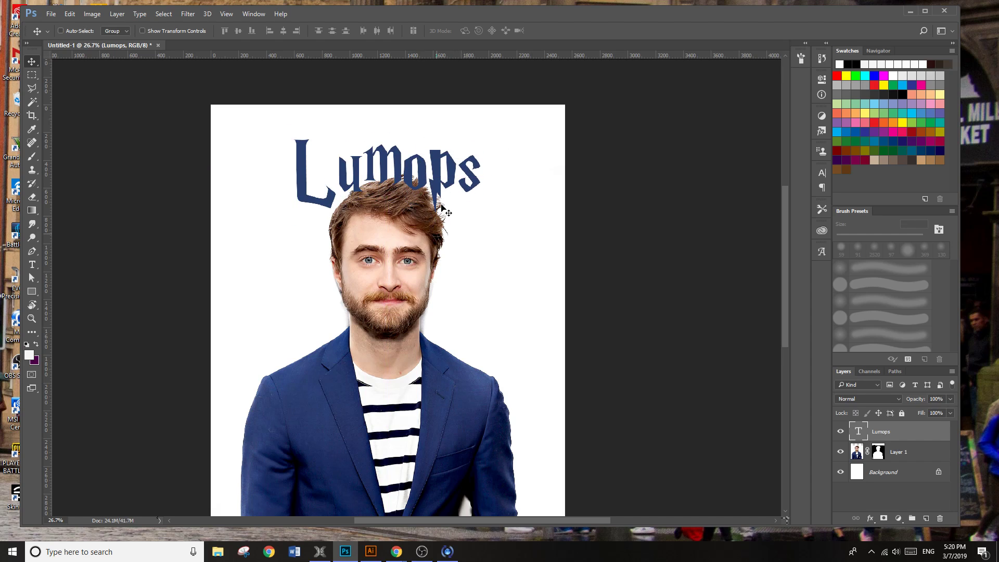
Delete the letter "p" from the title so it reads "Lumos".
key(t)
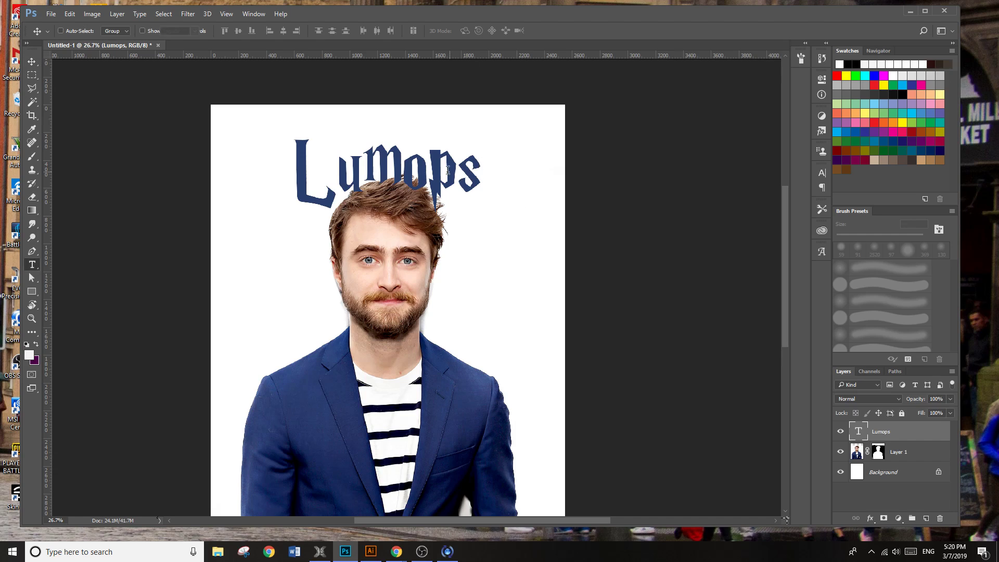
click(441, 169)
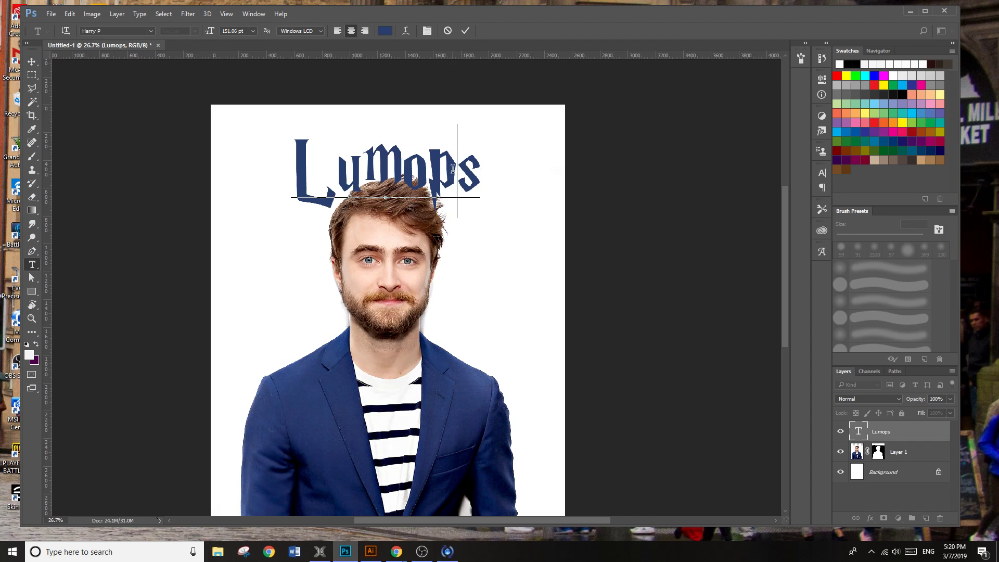
key(Delete)
click(30, 62)
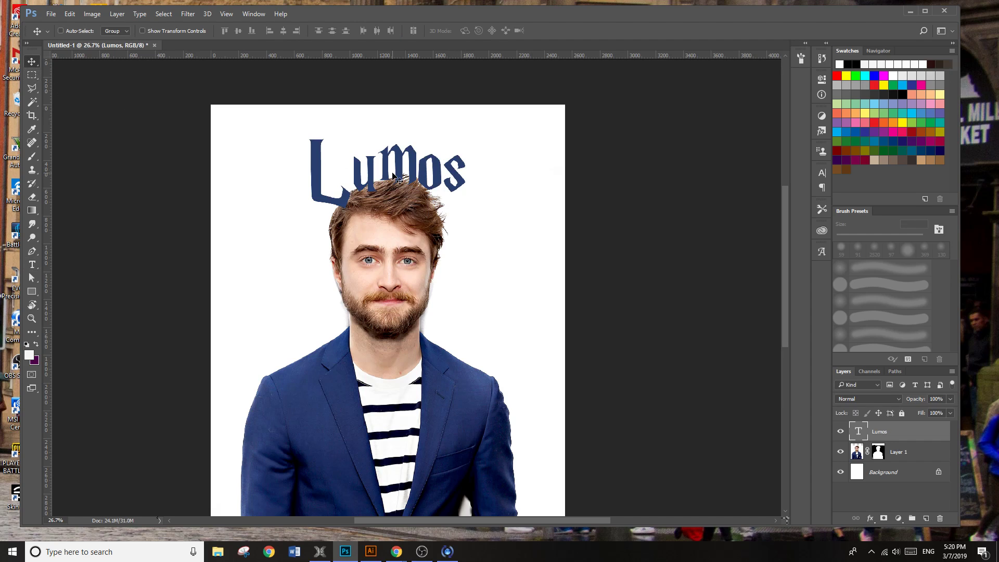
Scale the "Lumos" title to about 189% and position it across the page width over the top of the head.
drag(387, 167, 293, 156)
key(ctrl+t)
drag(370, 207, 527, 266)
drag(478, 223, 495, 203)
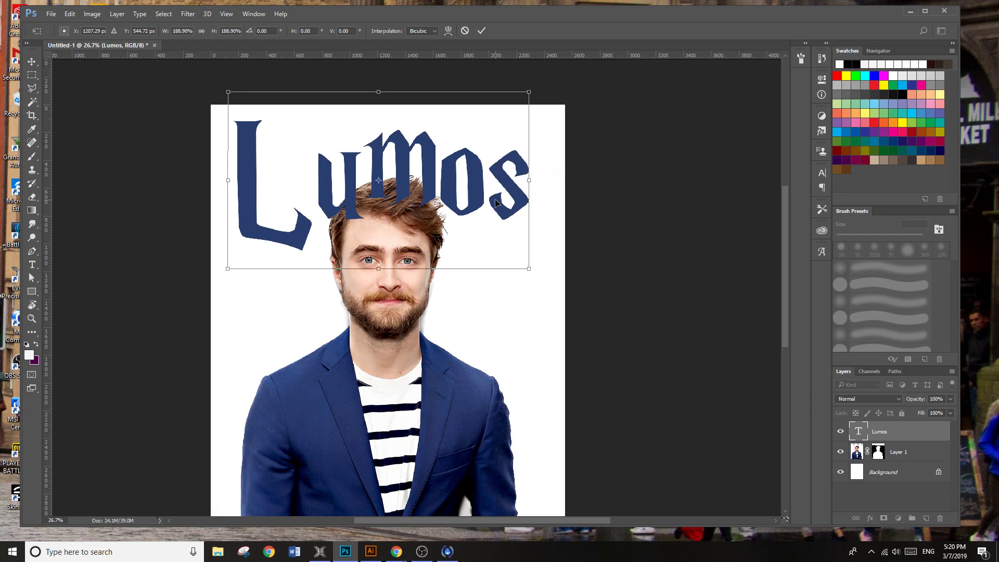
key(Return)
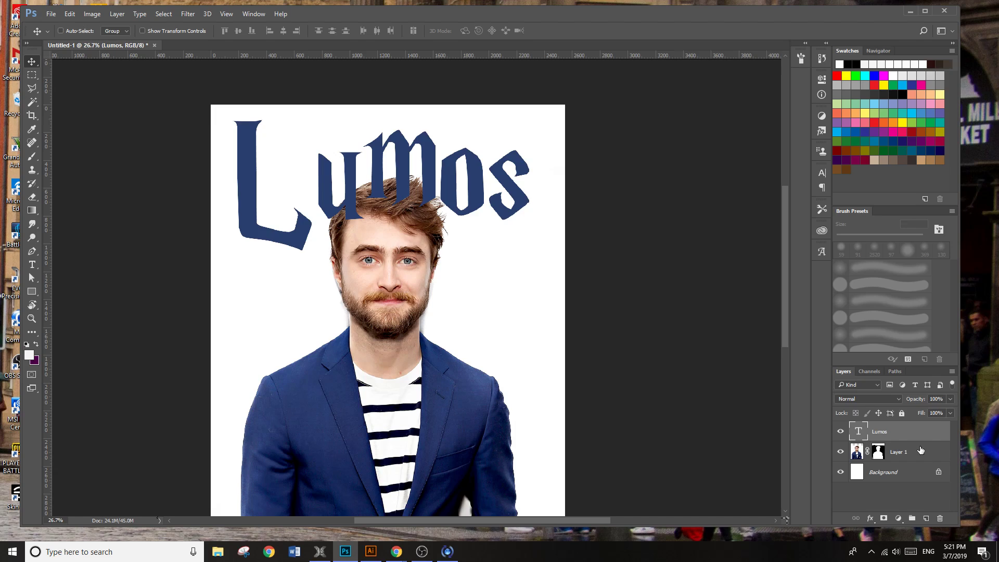
Place the "Lumos" text layer beneath the masked portrait layer and nudge the title slightly upward.
drag(914, 435, 921, 463)
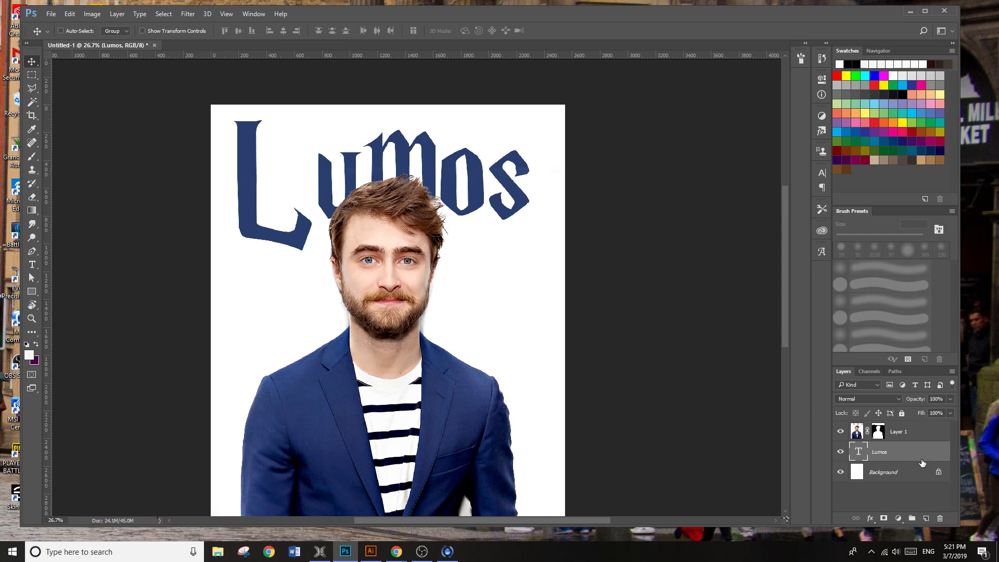
mouse_move(522, 207)
mouse_down()
mouse_move(527, 192)
mouse_move(524, 200)
mouse_up()
scroll(447, 387, down, 2)
scroll(525, 389, down, 2)
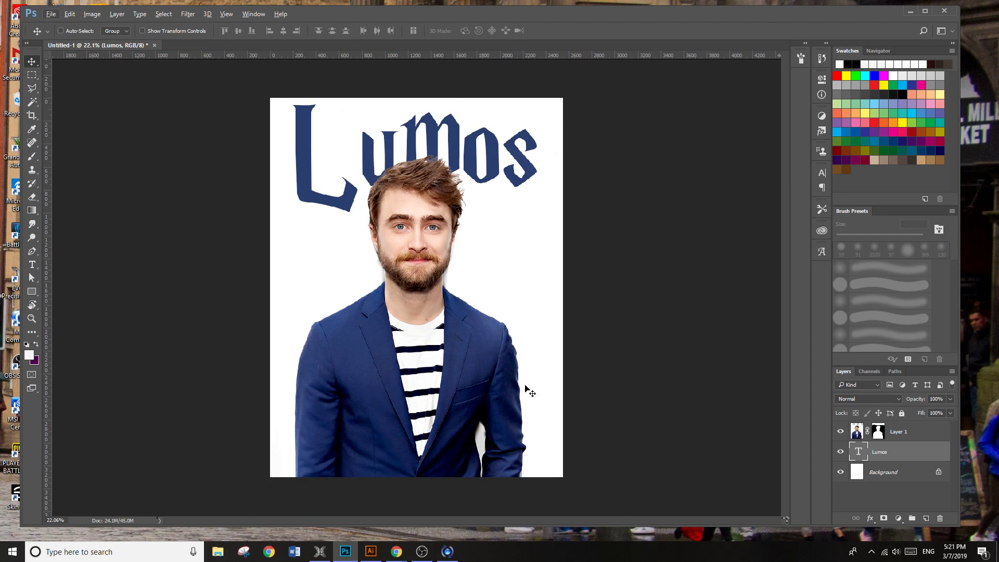
Add the 22 pt text line "Funny Words pg.5" in the white area beside the neck, above the shoulder.
scroll(468, 367, up, 2)
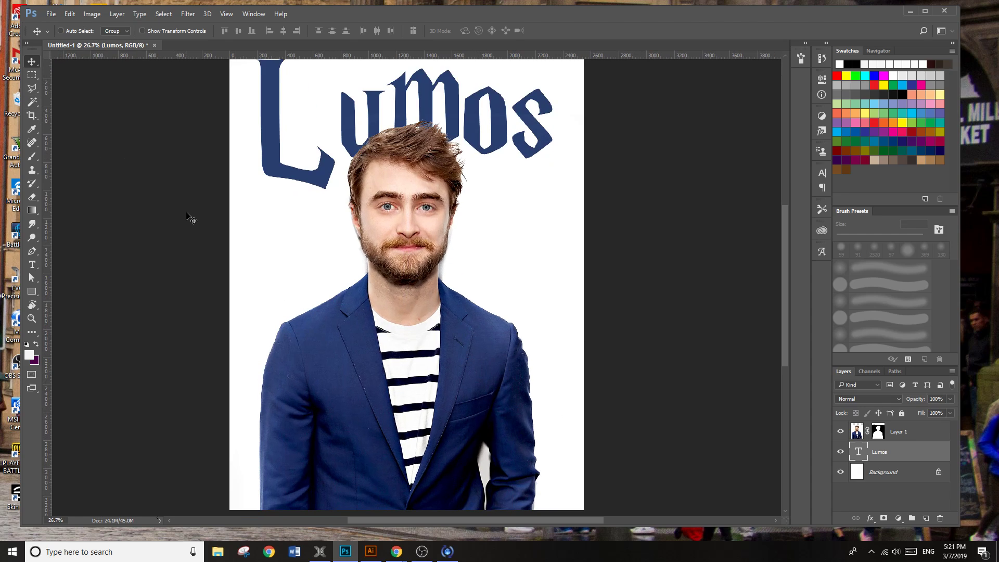
key(t)
click(246, 269)
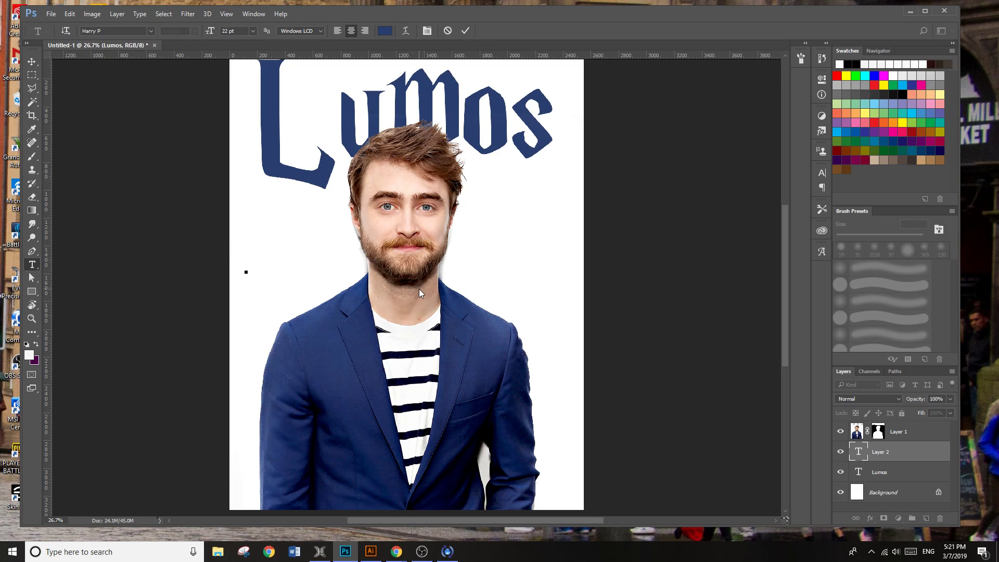
text(Funny Artic)
key(BackSpace)
text(le)
key(BackSpace)
key(BackSpace)
key(BackSpace)
key(BackSpace)
key(BackSpace)
key(BackSpace)
key(BackSpace)
text(Words pg.5)
Set the "Funny Words pg.5" line in the Raleway font and move it fully onto the page beside the beard.
triple_click(271, 267)
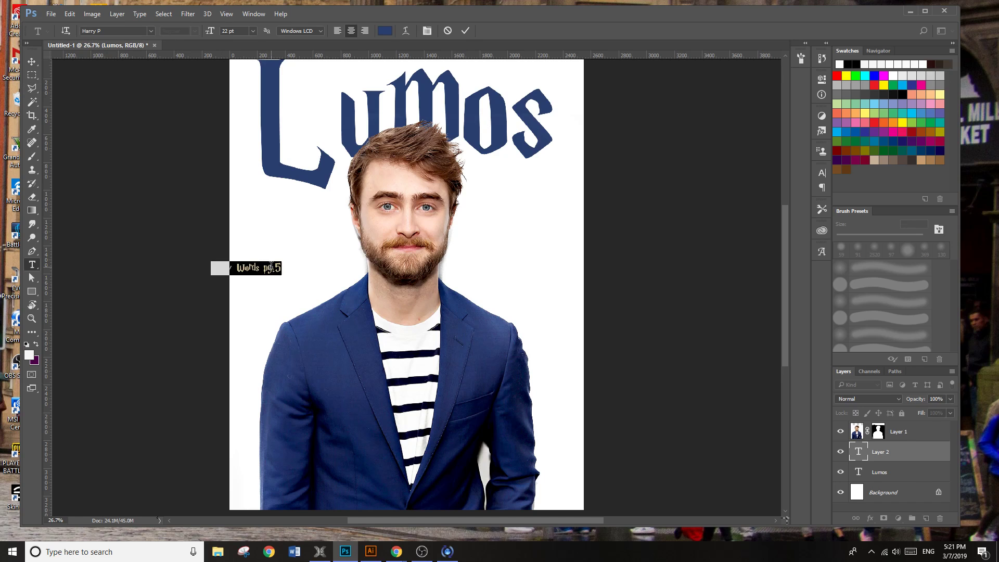
click(151, 31)
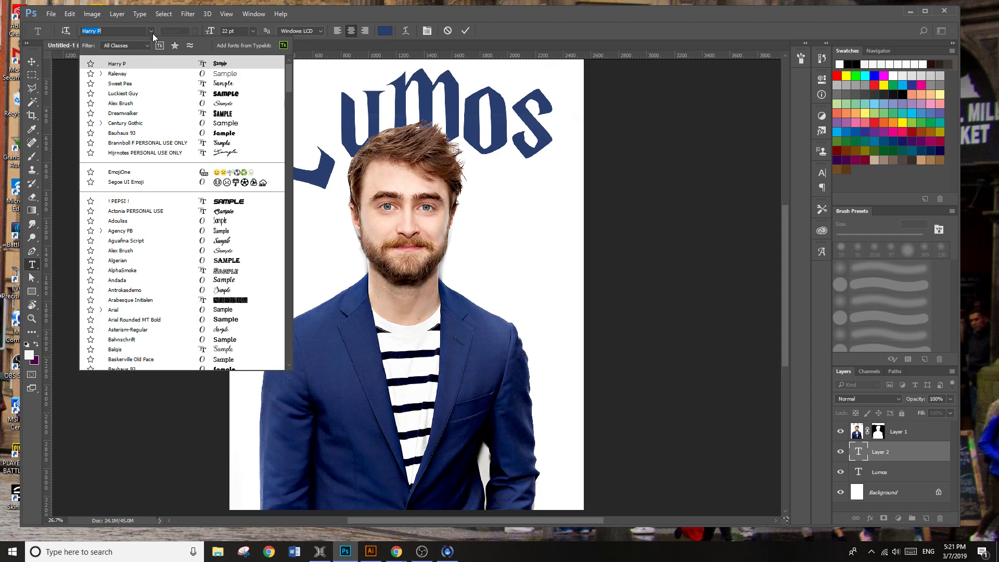
click(217, 73)
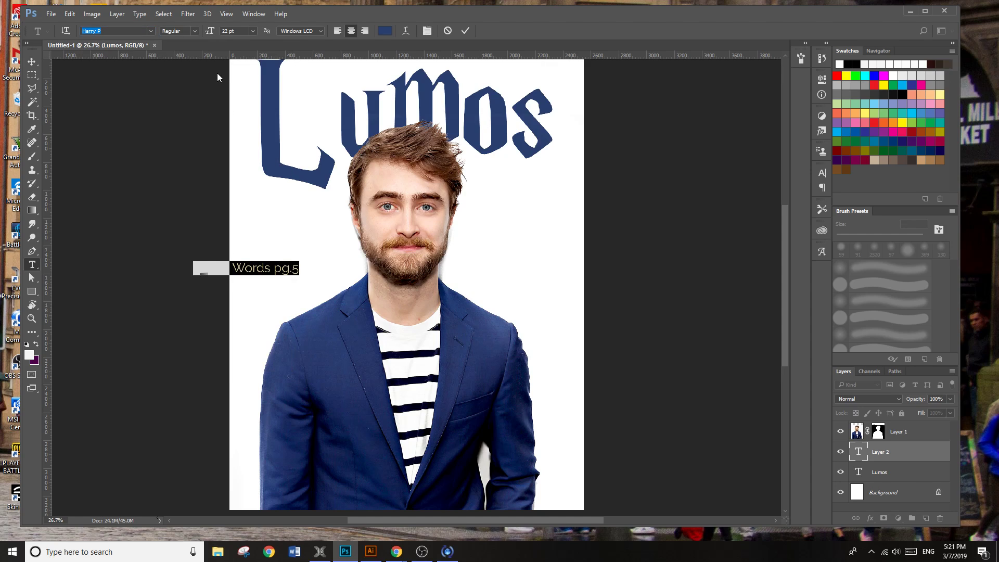
click(31, 62)
drag(290, 270, 322, 265)
Color the "Funny Words pg.5" text black (#000000).
click(315, 258)
key(ctrl+a)
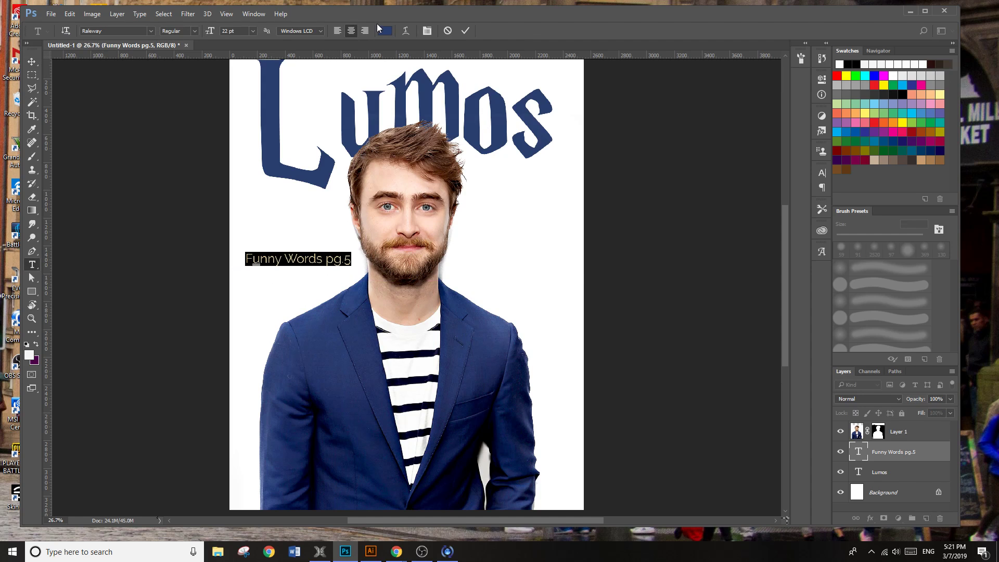
click(388, 34)
click(930, 221)
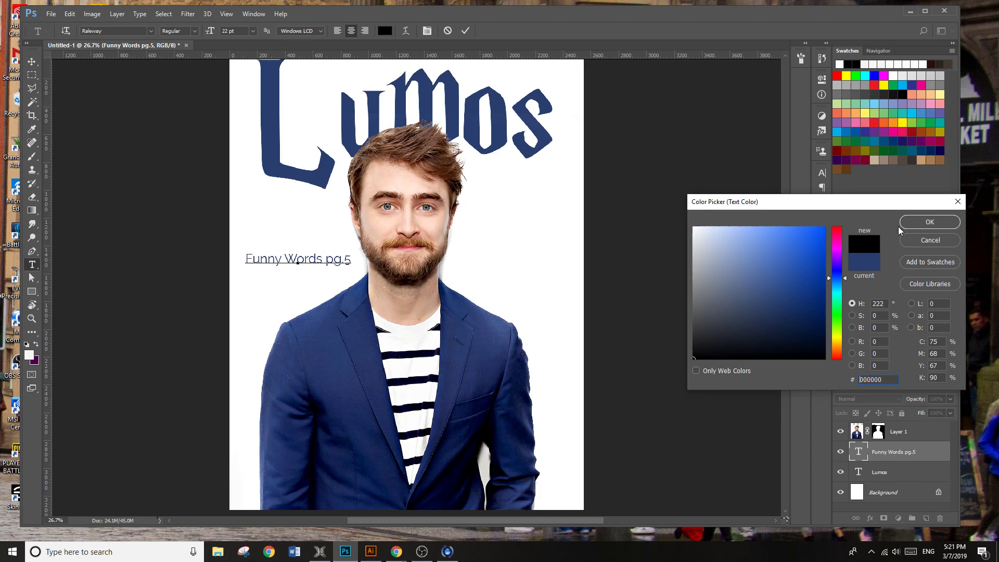
click(32, 62)
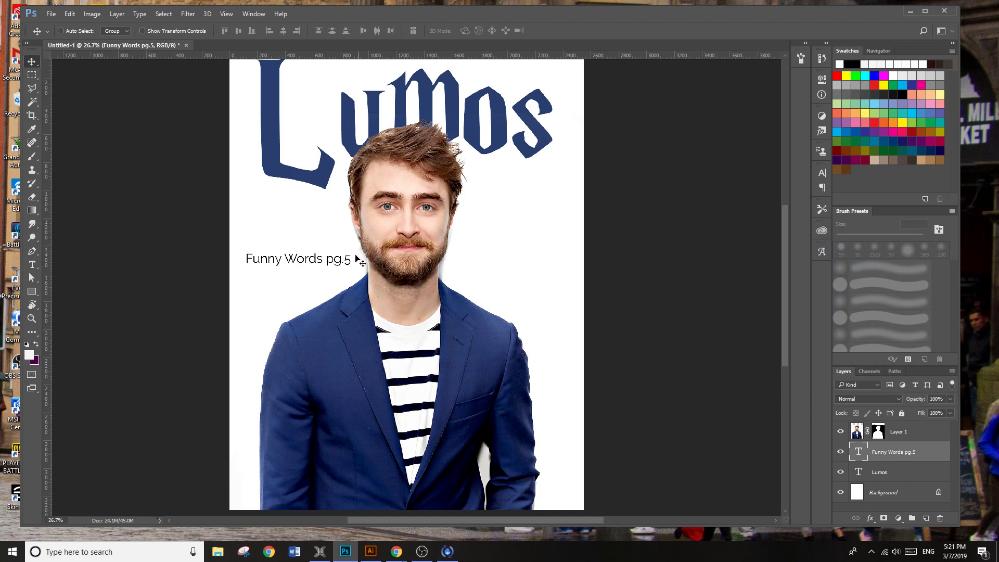
Fine-tune the position of the "Funny Words pg.5" line in the white space beside the beard, checking the whole cover.
drag(357, 258, 348, 264)
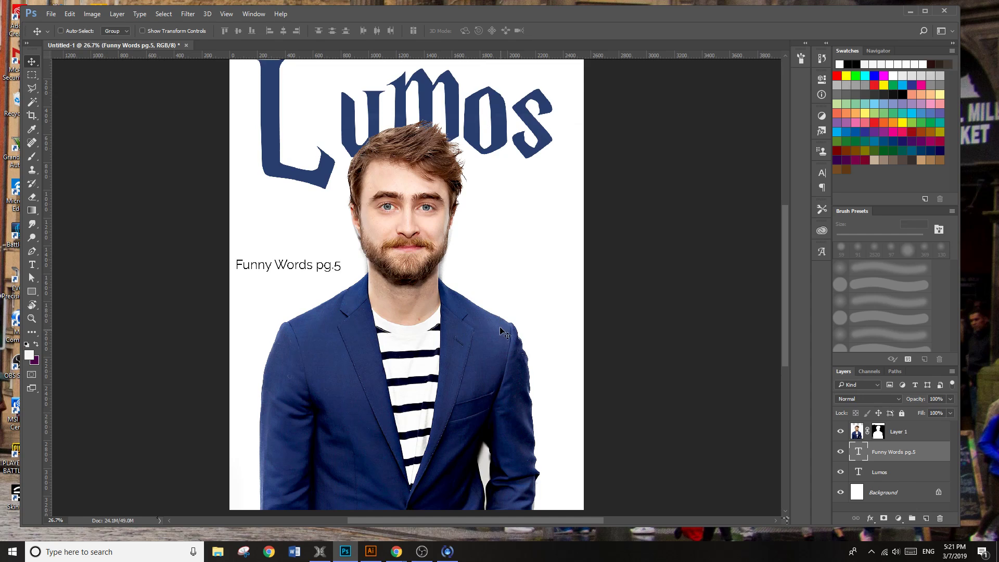
scroll(504, 333, up, 1)
scroll(541, 312, down, 8)
scroll(468, 317, up, 9)
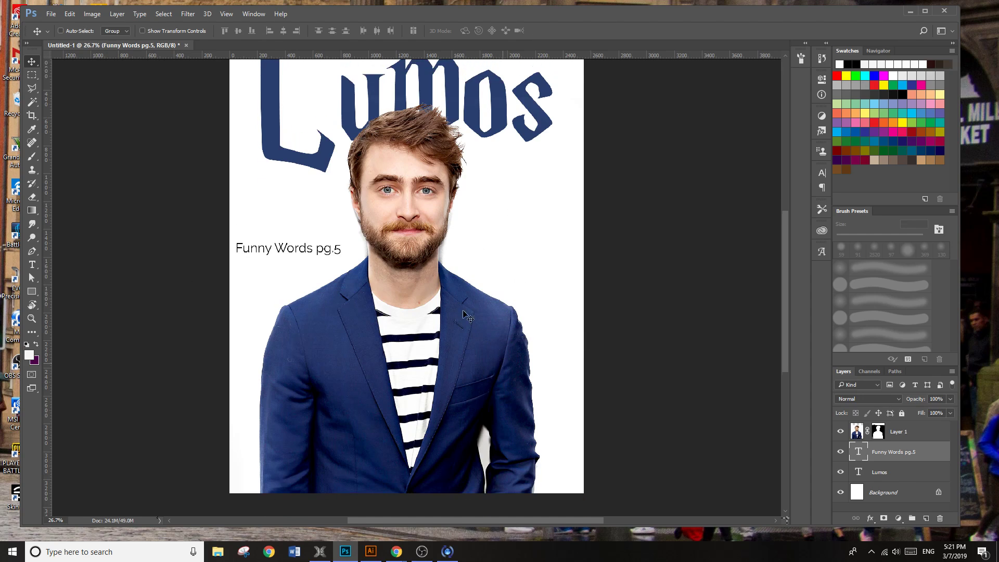
scroll(285, 260, down, 3)
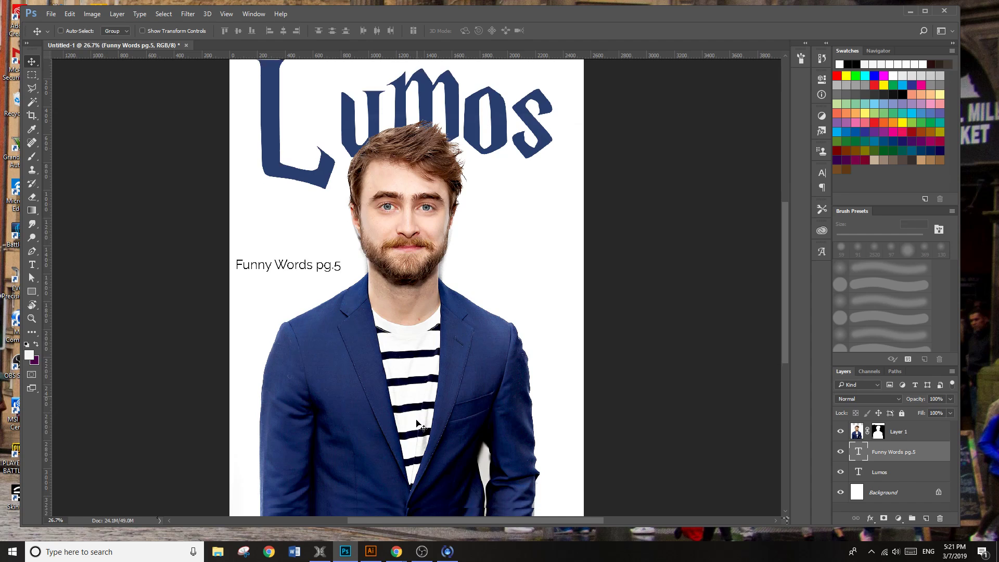
scroll(411, 389, up, 1)
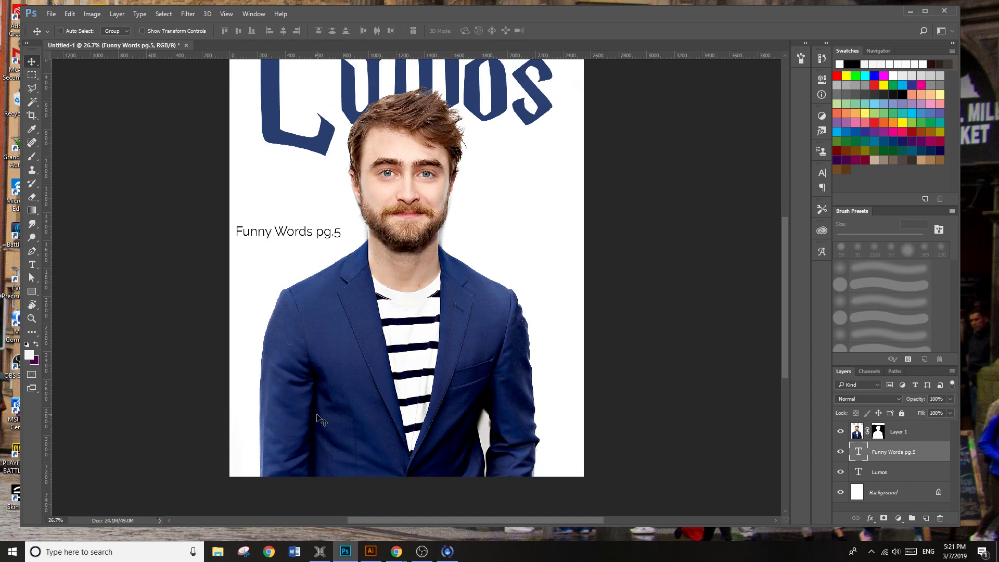
scroll(264, 341, down, 2)
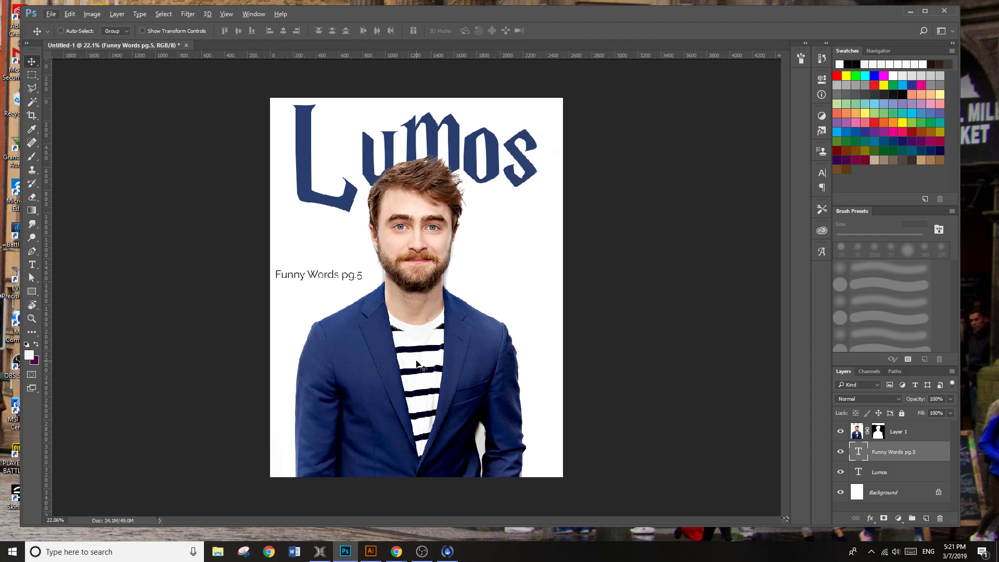
scroll(339, 241, up, 1)
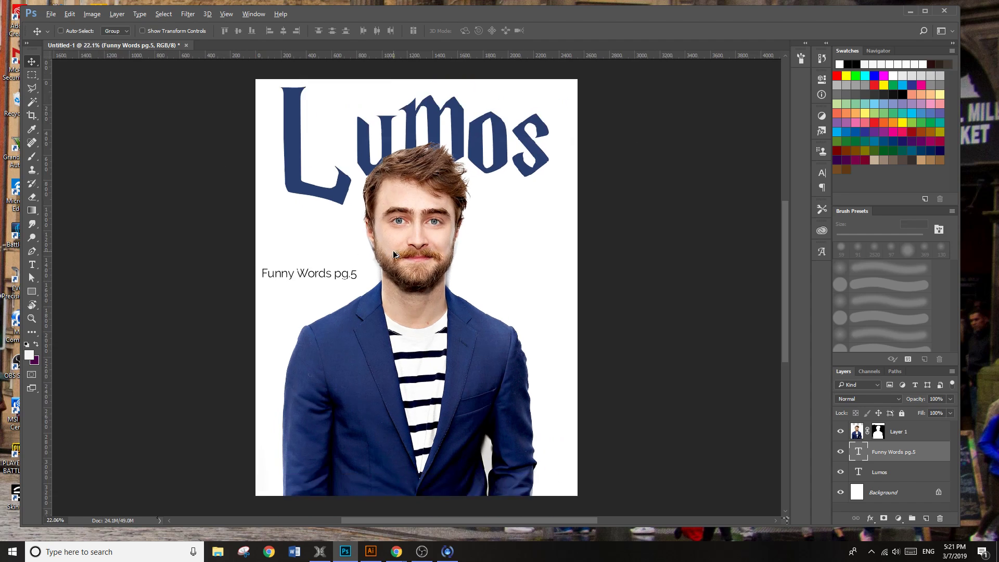
scroll(394, 252, down, 1)
drag(350, 276, 356, 269)
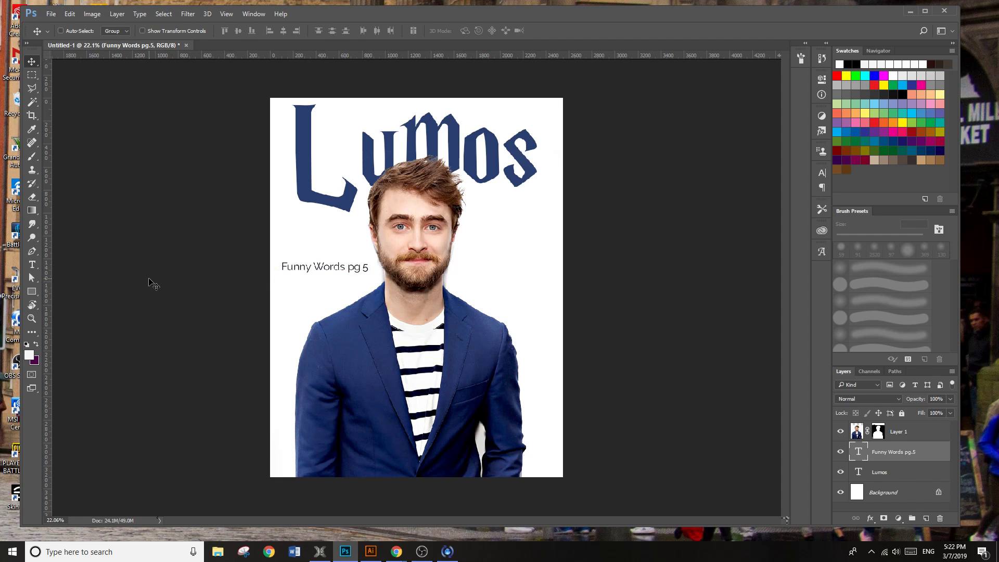